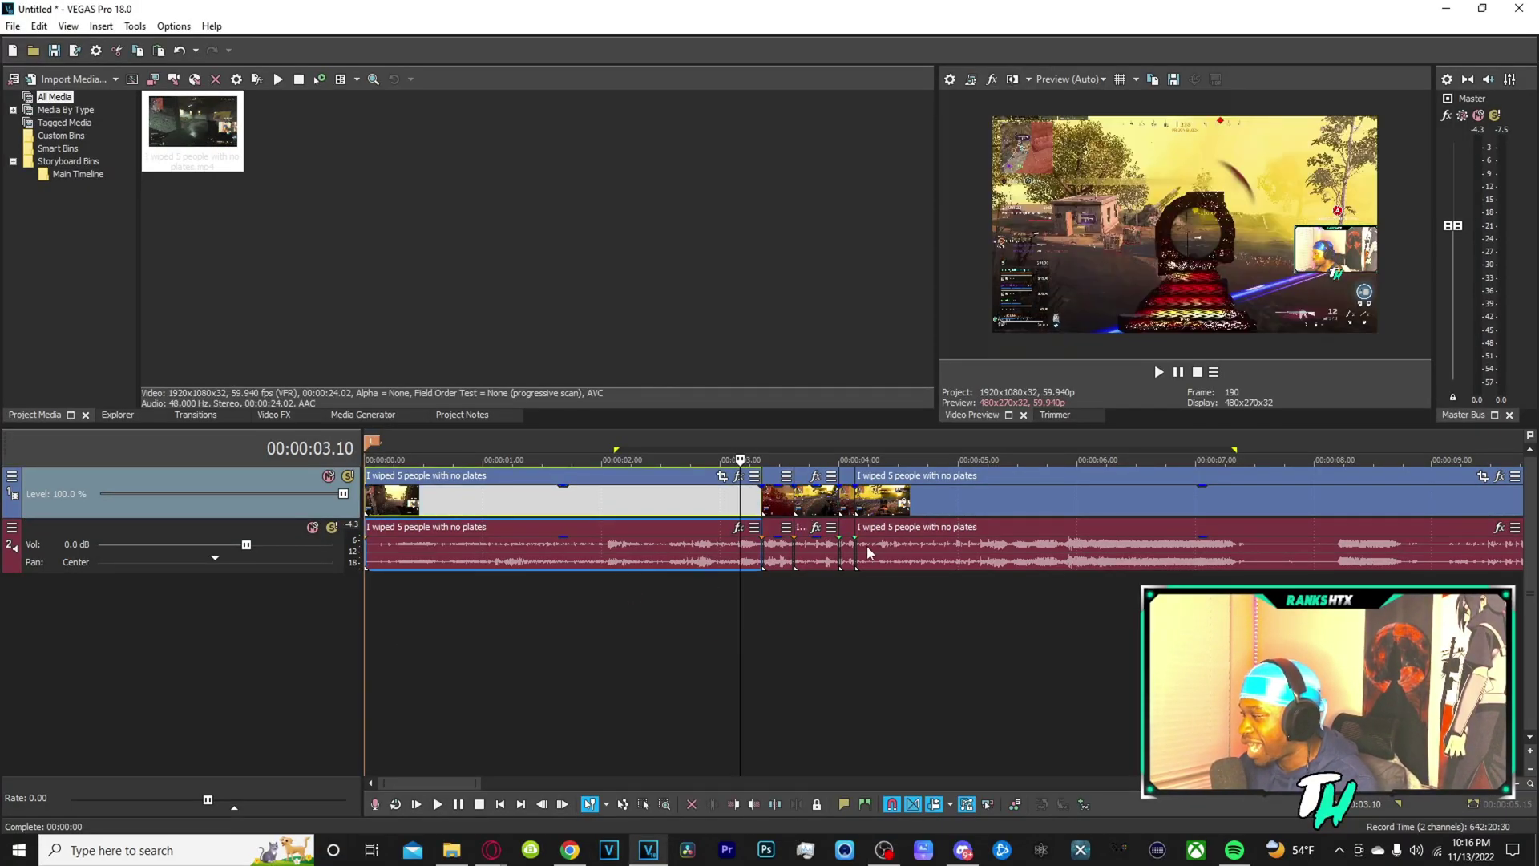
Play back the cut footage from the start and examine the short clips from 00:00:03.21 onward
{"action": "left_click", "coordinate": [365, 600]}
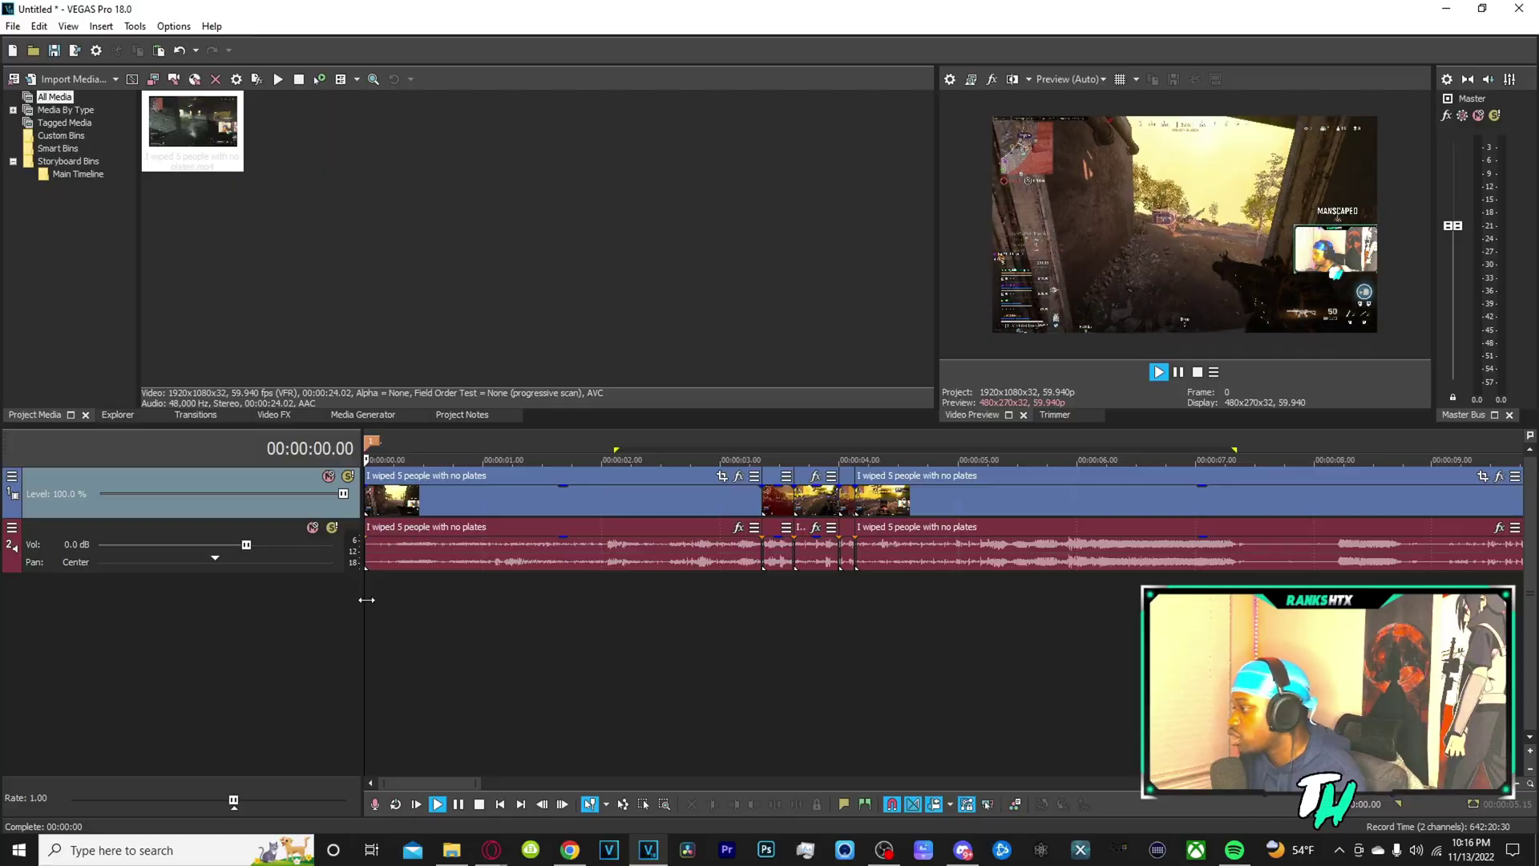
{"action": "key", "text": "space"}
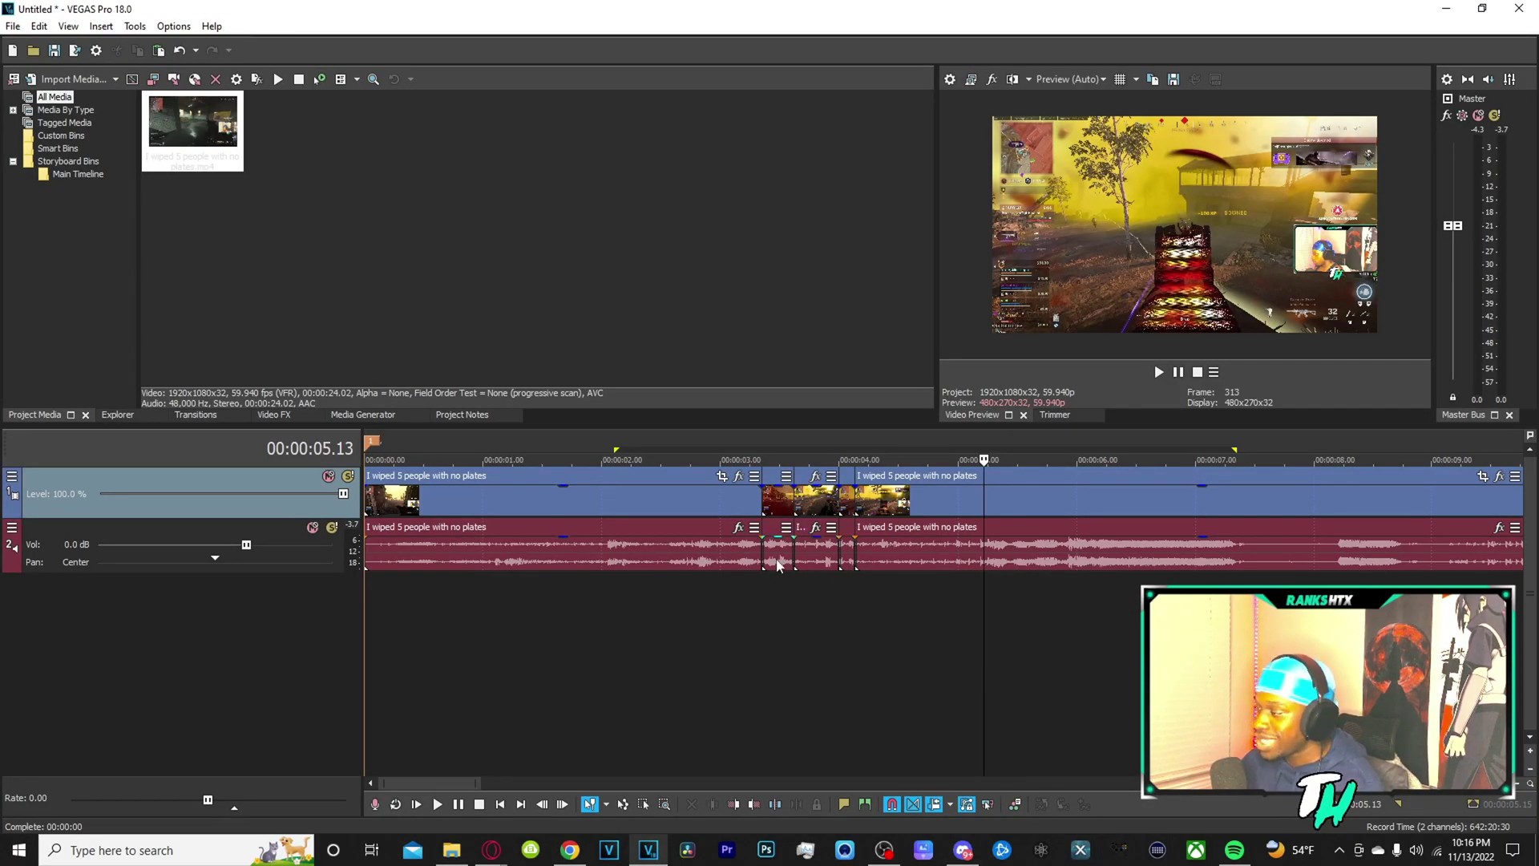
{"action": "left_click", "coordinate": [763, 593]}
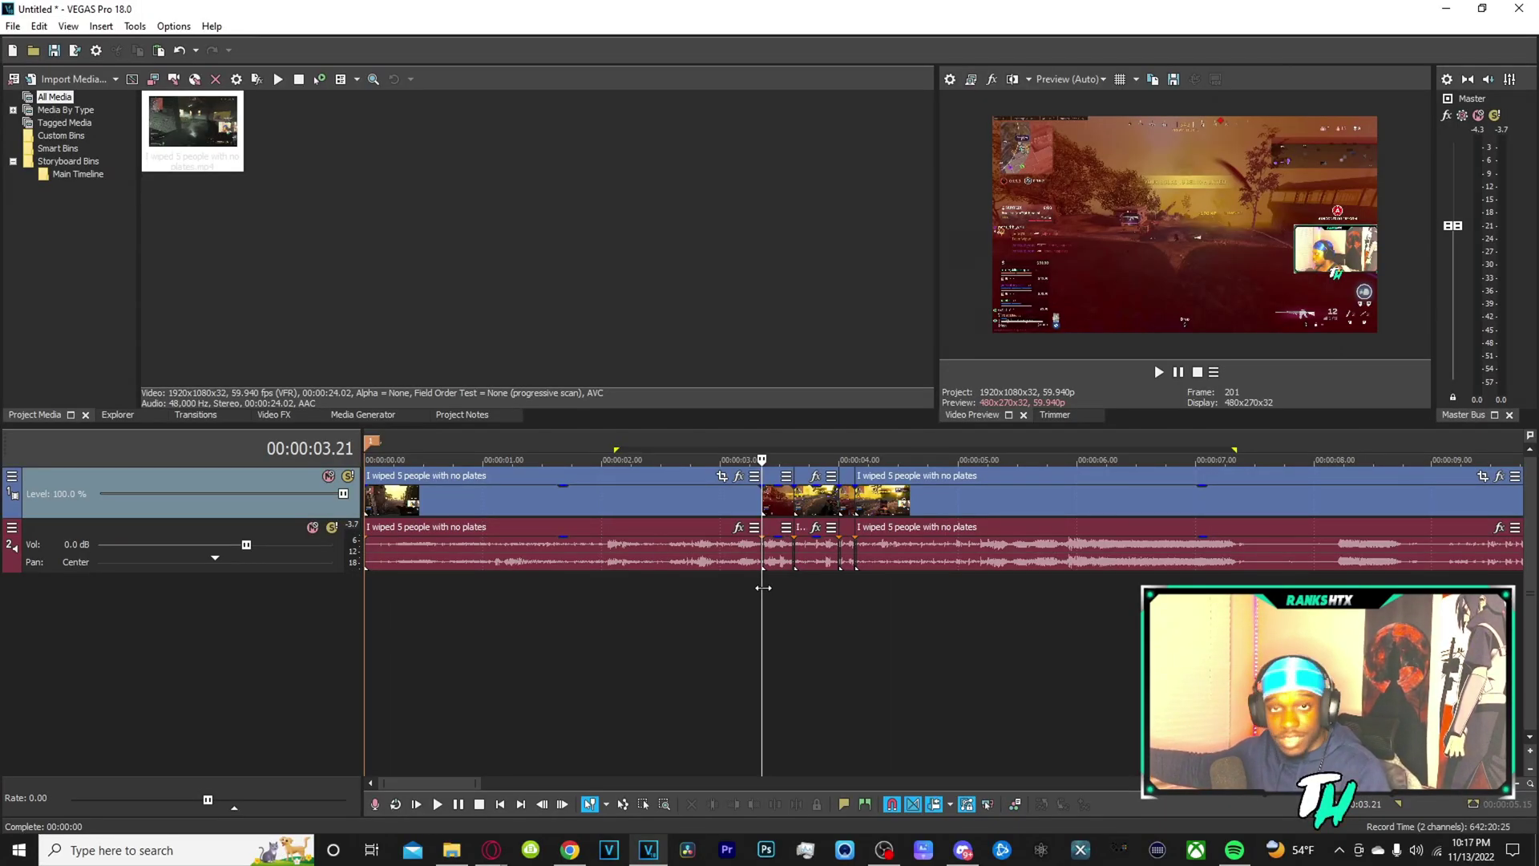
{"action": "scroll", "coordinate": [1025, 638], "scroll_direction": "up", "scroll_amount": 2}
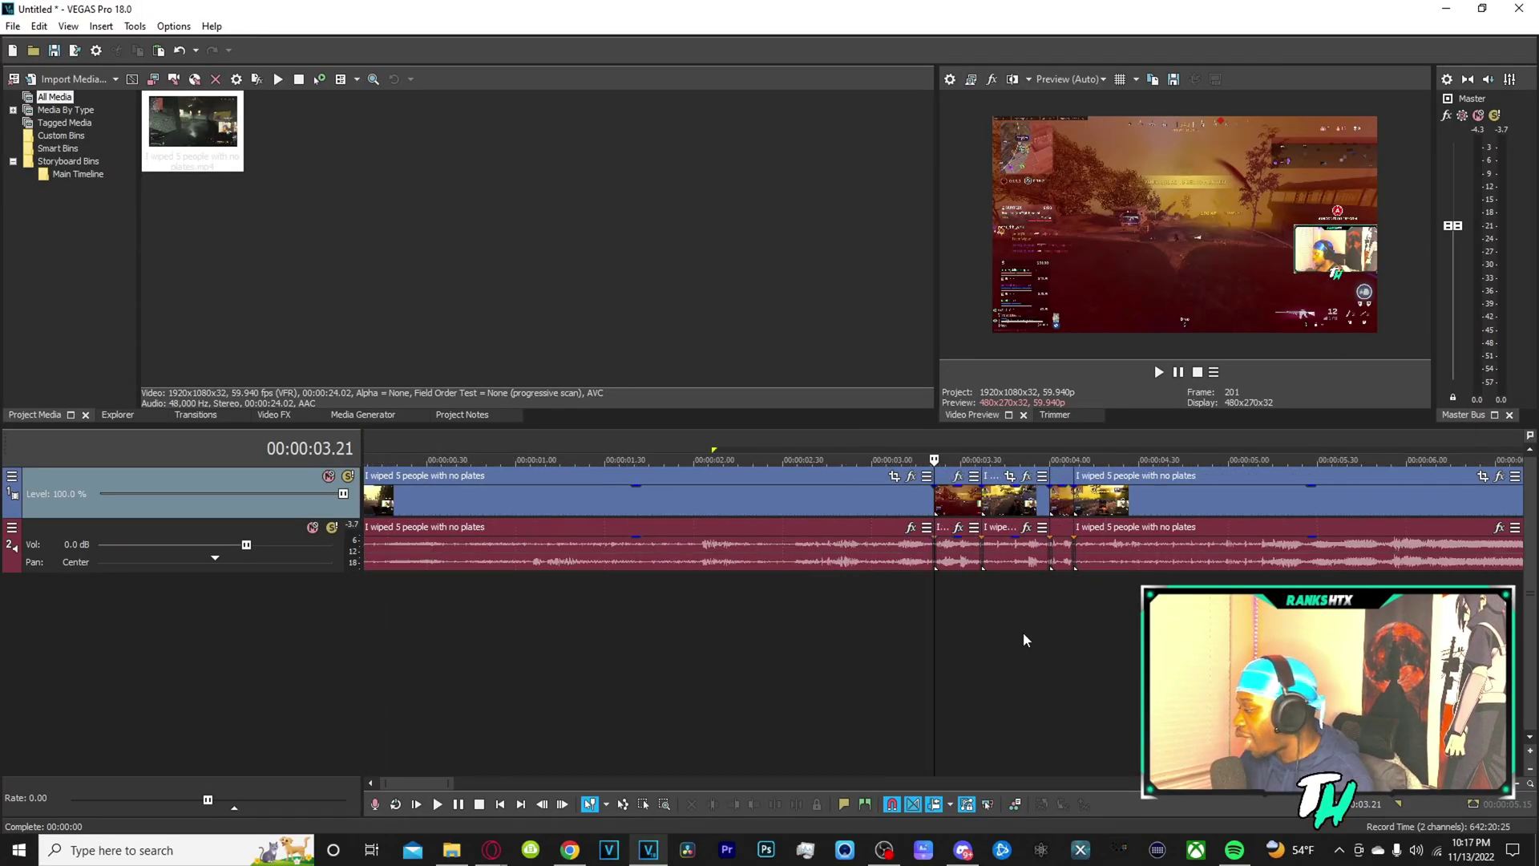
{"action": "left_click", "coordinate": [985, 506]}
{"action": "scroll", "coordinate": [1021, 529], "scroll_direction": "up", "scroll_amount": 3}
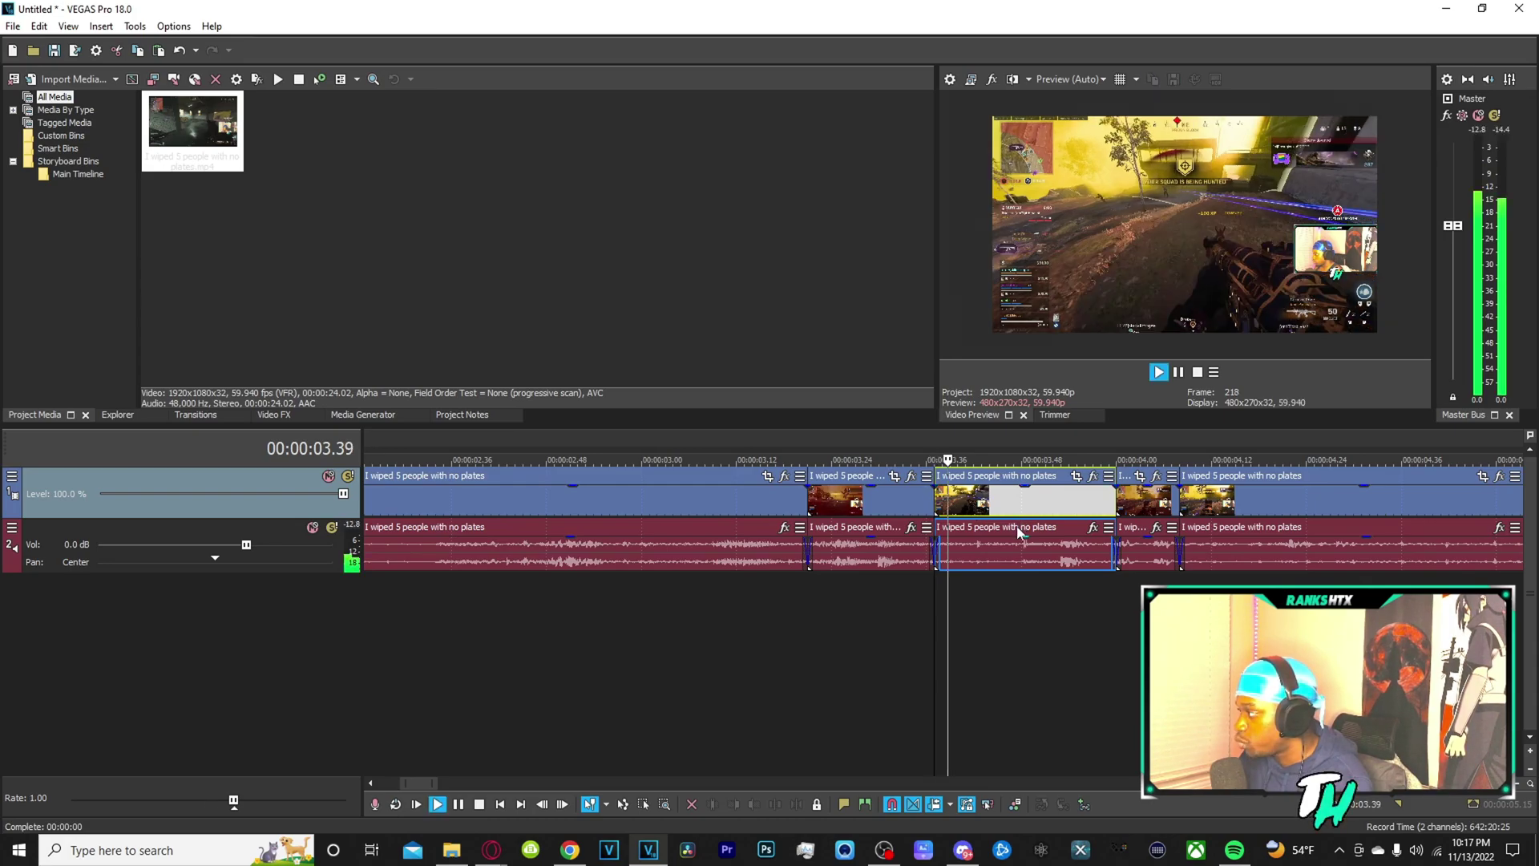
{"action": "left_click", "coordinate": [808, 574]}
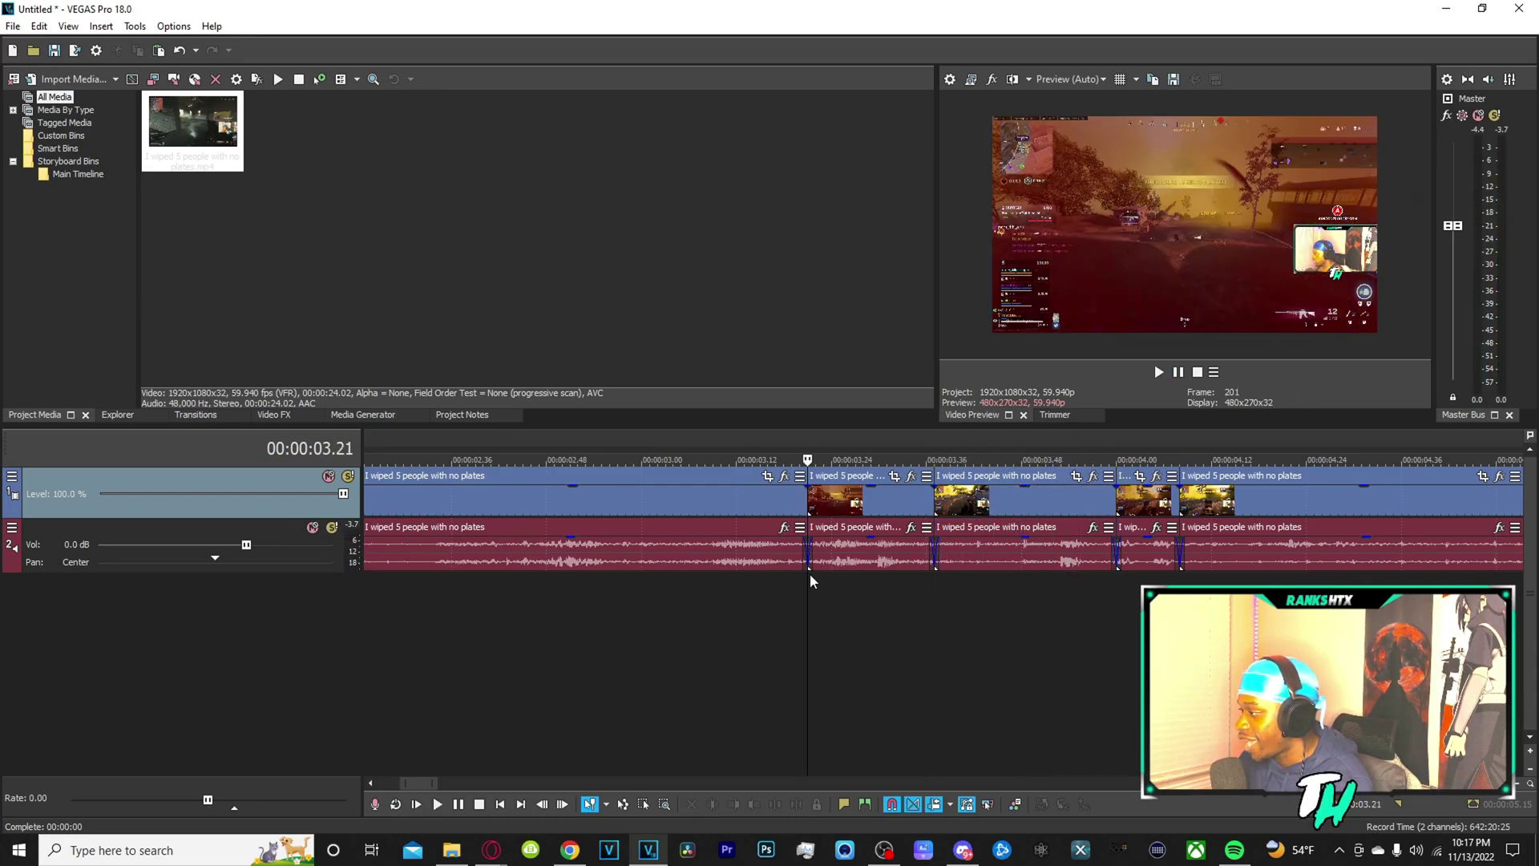
{"action": "key", "text": "space"}
{"action": "key", "text": "space"}
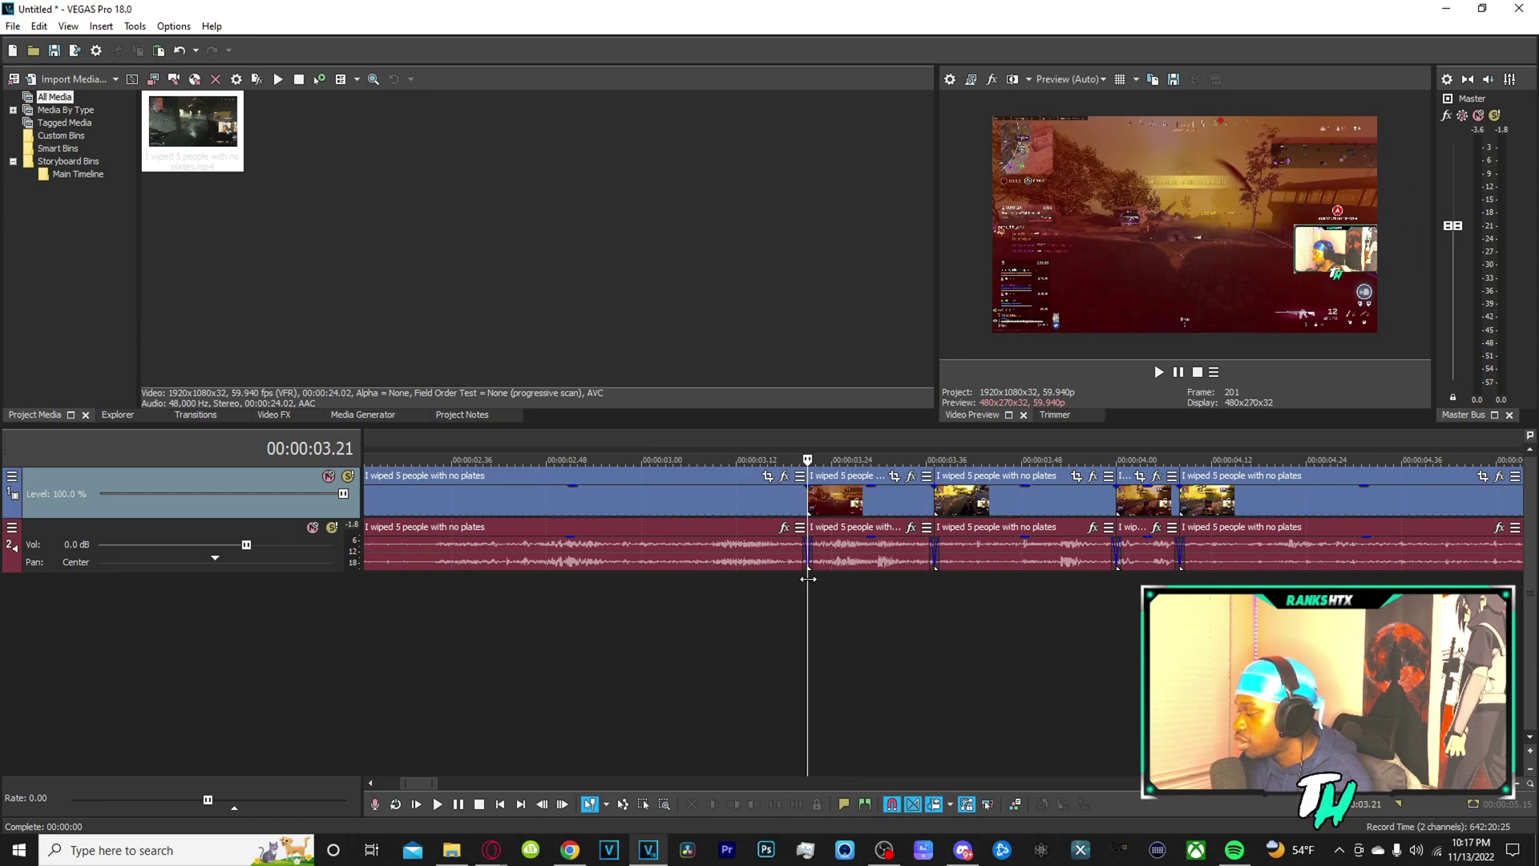
{"action": "key", "text": "space"}
{"action": "key", "text": "space"}
{"action": "left_click", "coordinate": [942, 519]}
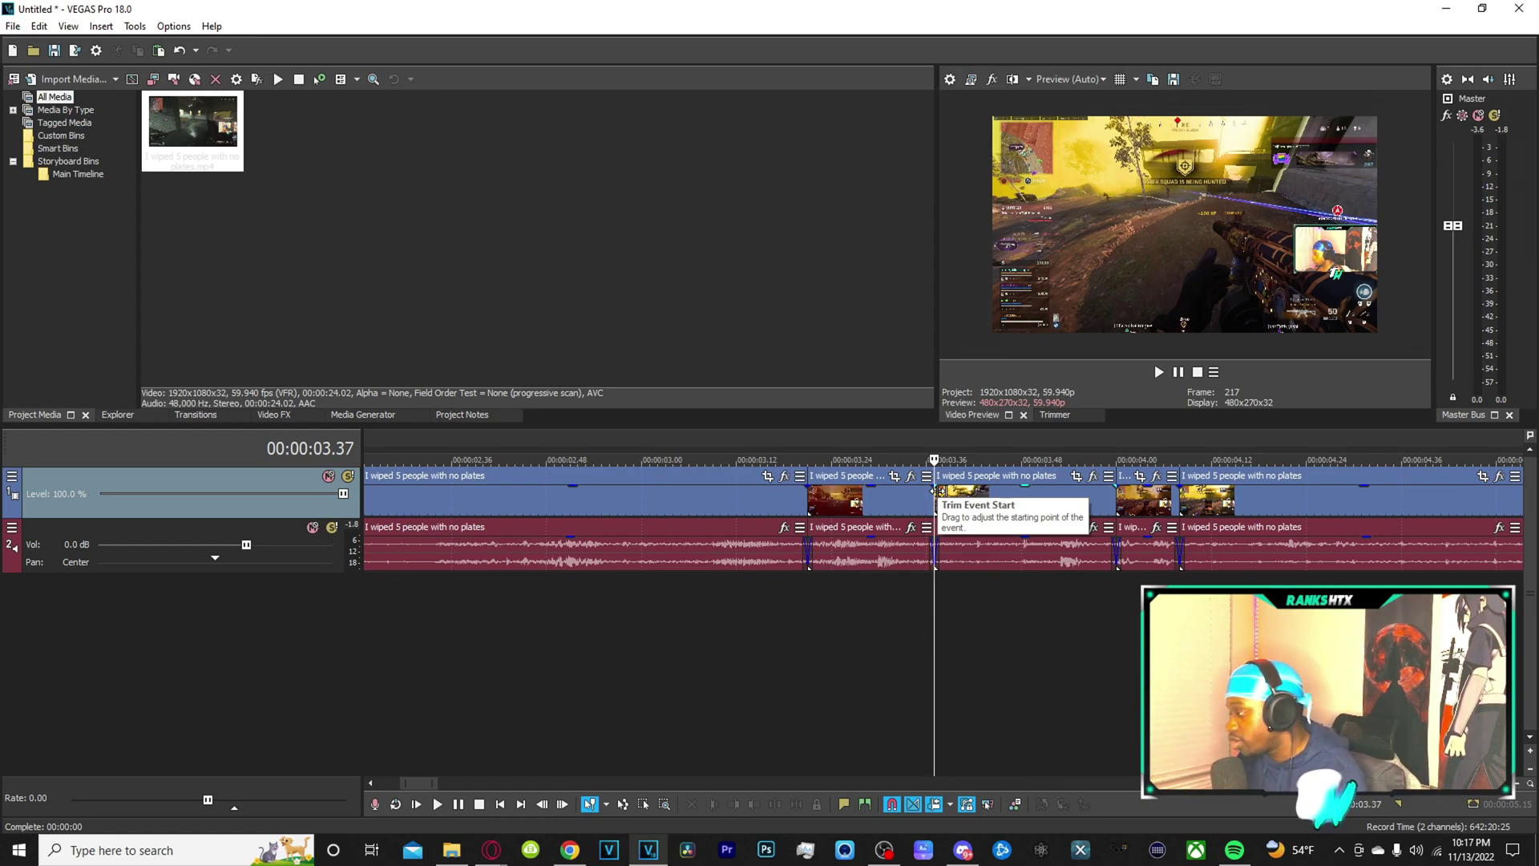
{"action": "key", "text": "space"}
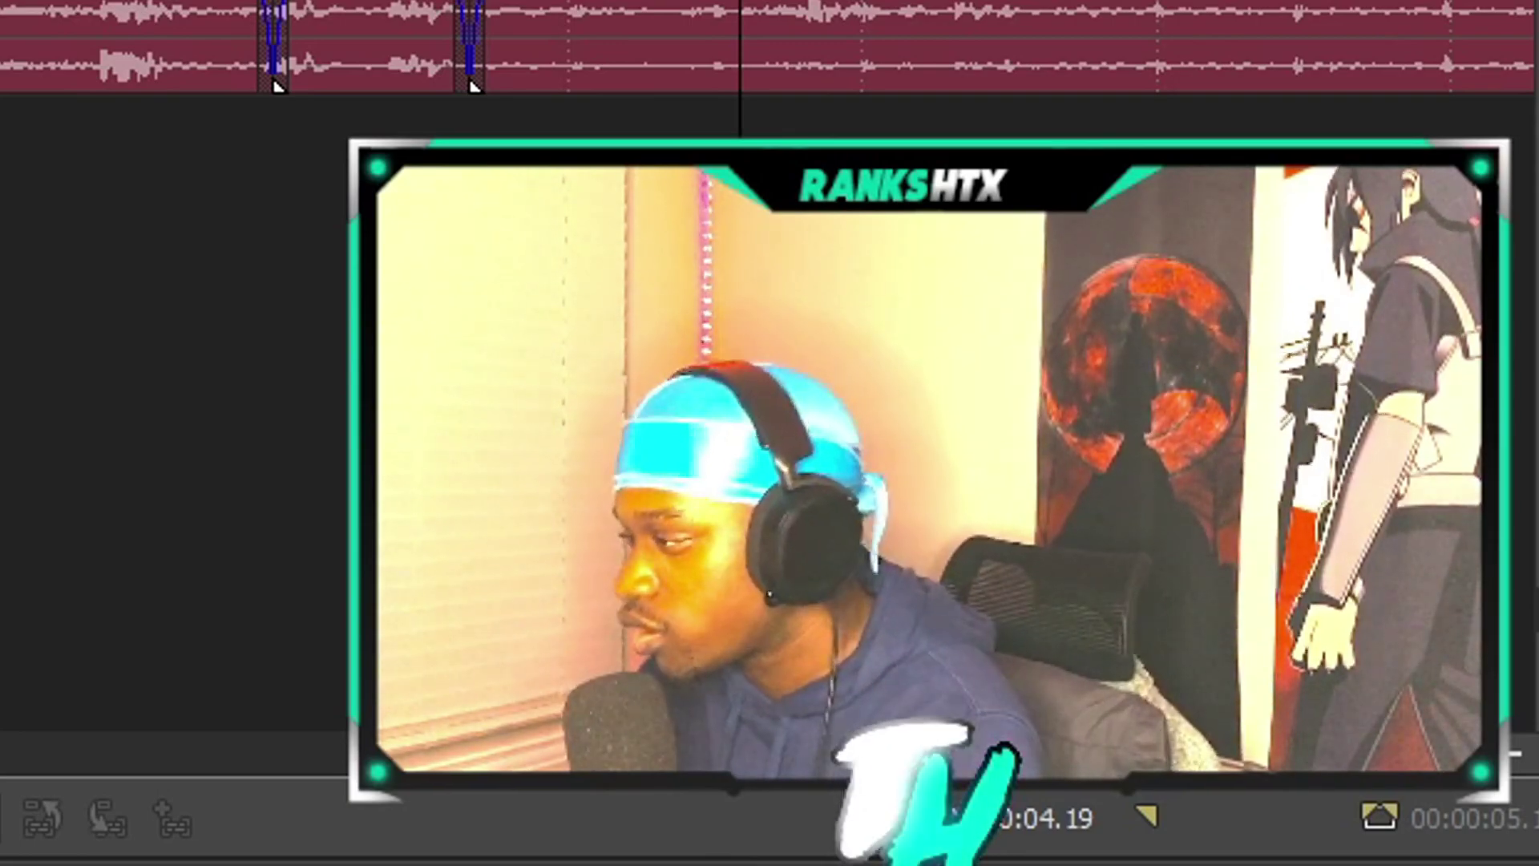
Add a marker named "clip a" at the start of the first short clip, at 00:00:03.21
{"action": "left_click", "coordinate": [814, 503]}
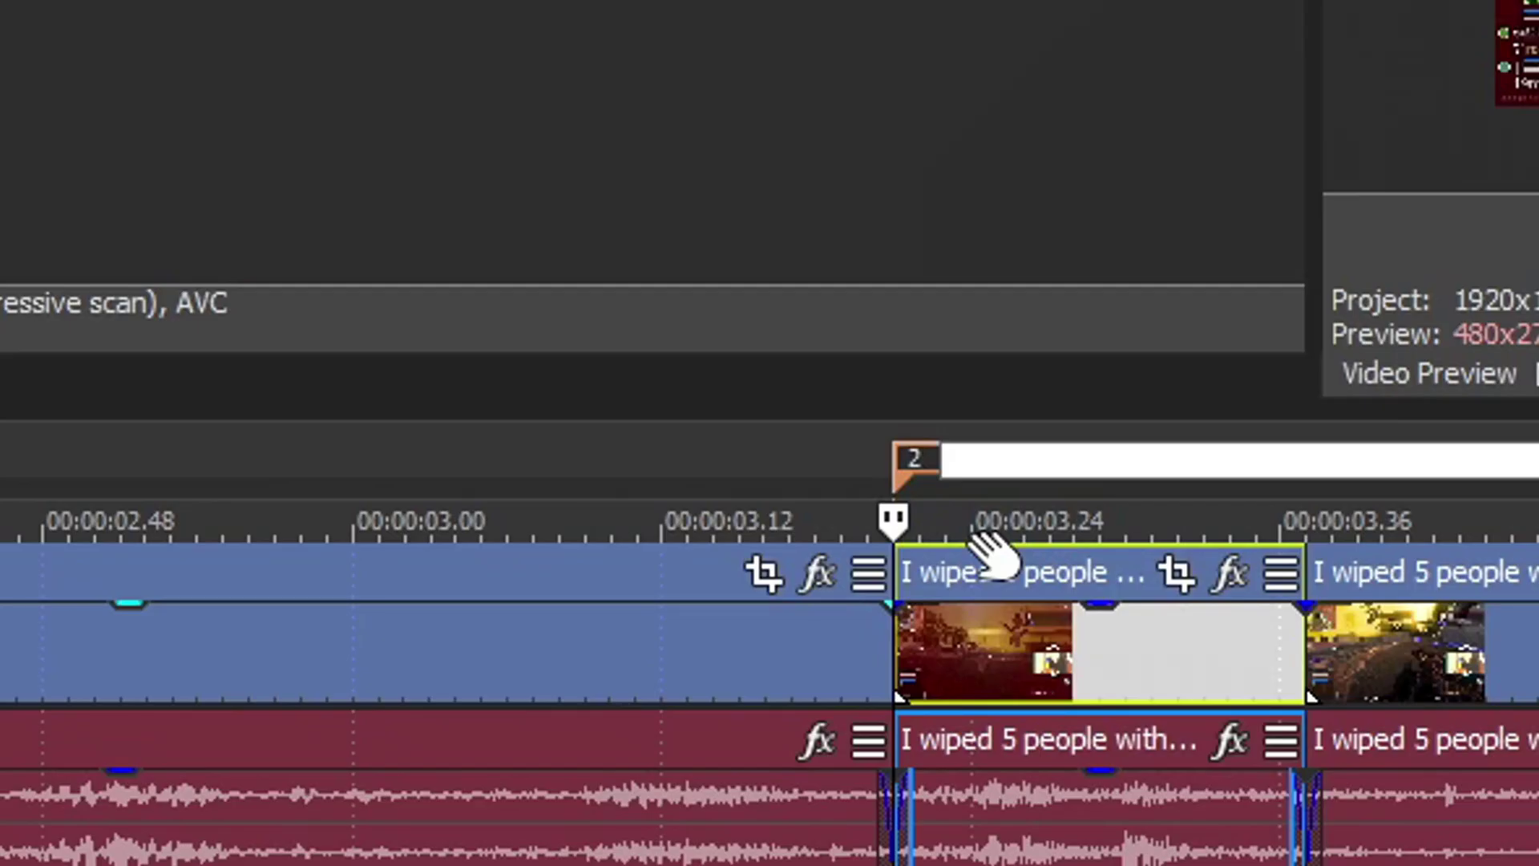
{"action": "type", "text": "clip a"}
{"action": "key", "text": "Return"}
Add a marker named "clip b" at the start of the last short clip, at 00:00:04.00
{"action": "left_click", "coordinate": [1124, 497]}
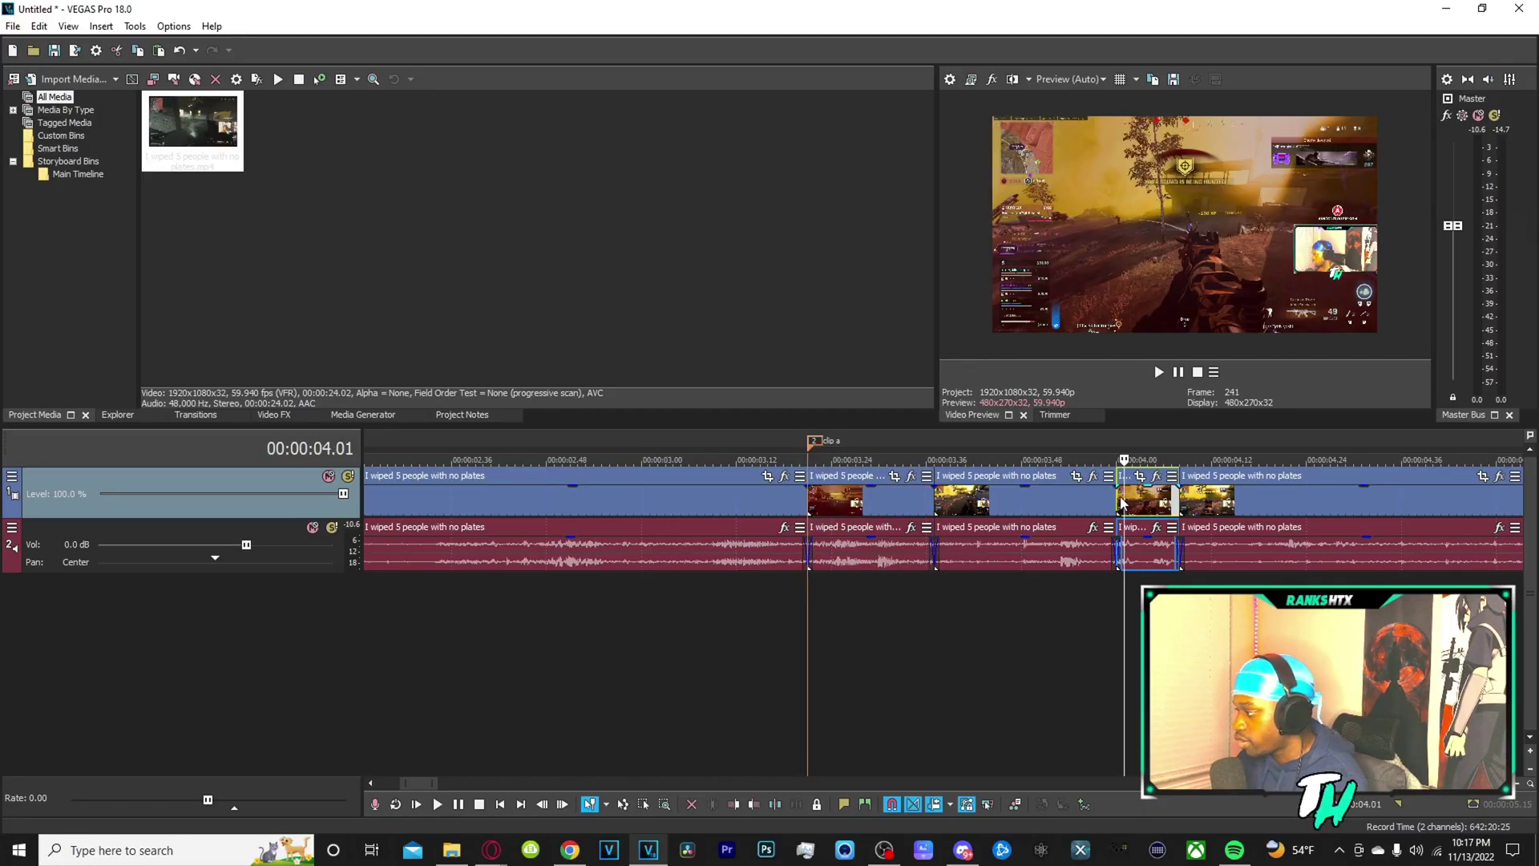
{"action": "key", "text": "m"}
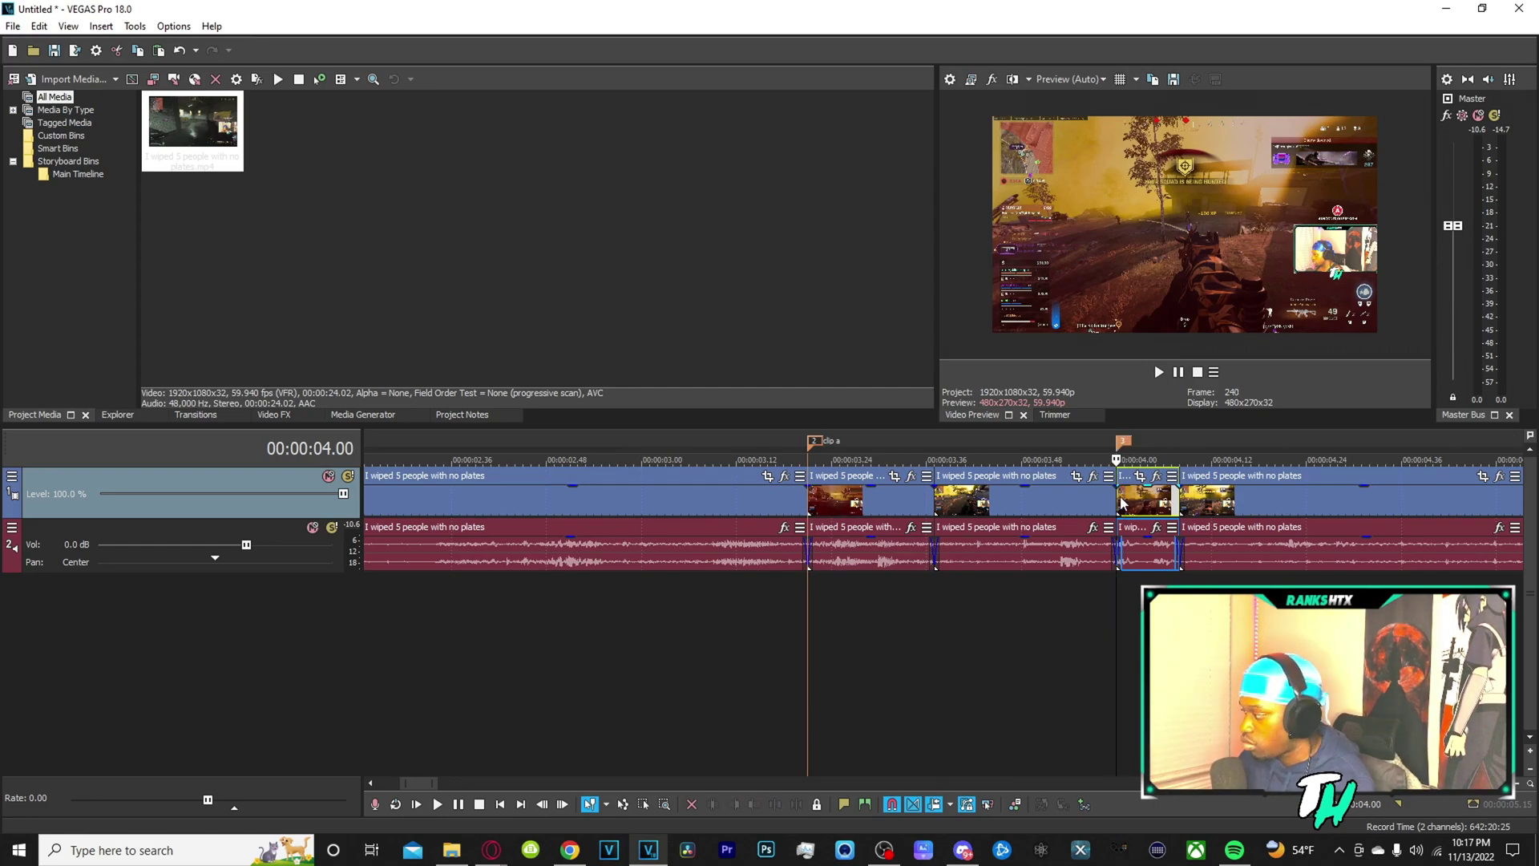
{"action": "right_click", "coordinate": [1125, 443]}
{"action": "left_click", "coordinate": [1139, 466]}
{"action": "type", "text": "clip b"}
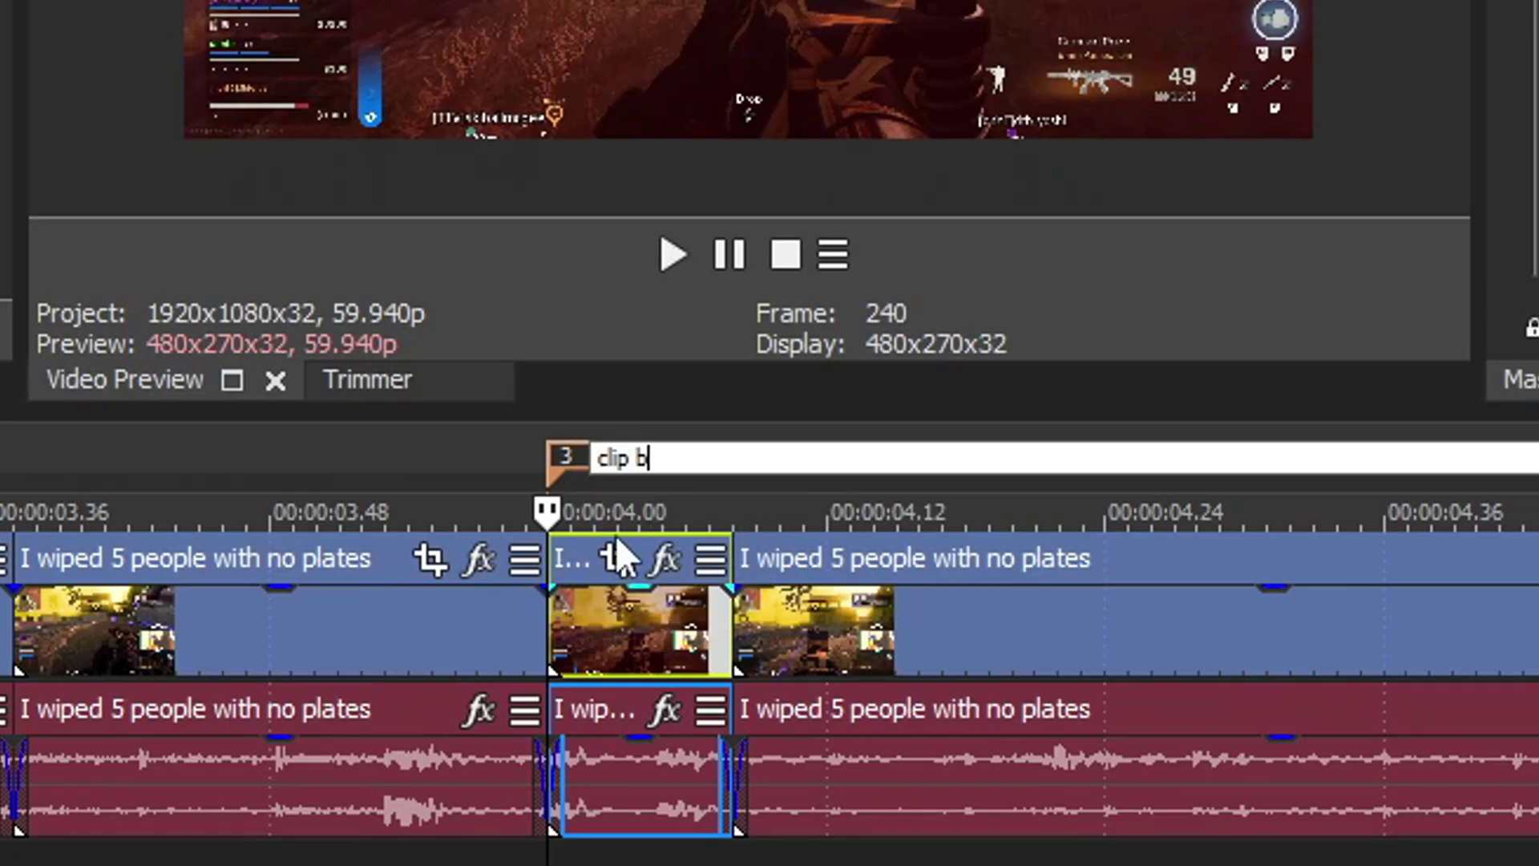
{"action": "key", "text": "Return"}
Silence the audio events at the clip a and clip b markers, and lower the gain of the audio event between them
{"action": "key", "text": "ctrl+Left"}
{"action": "left_click", "coordinate": [872, 547]}
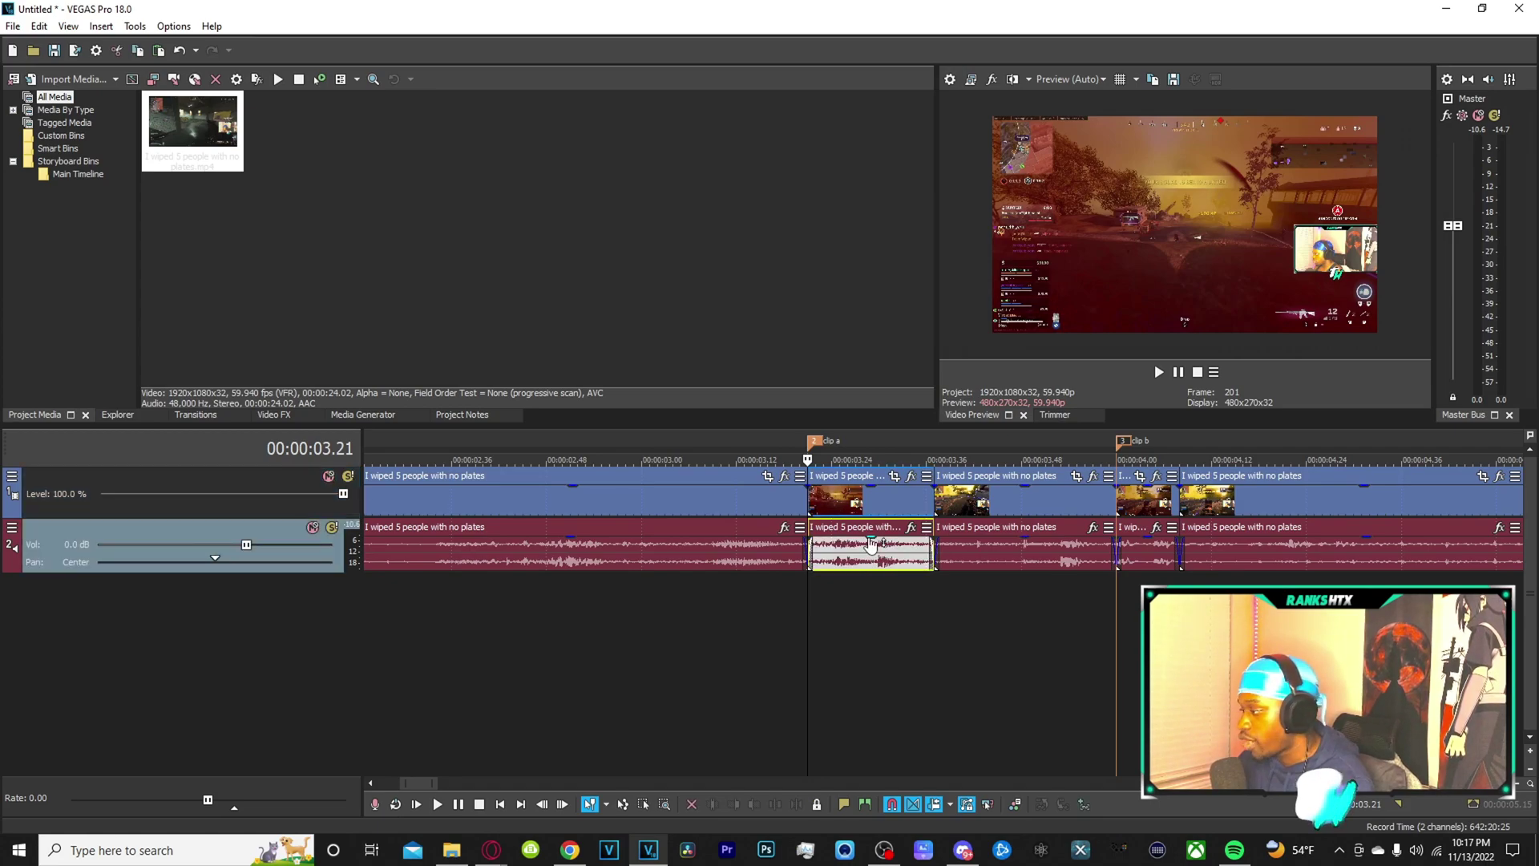
{"action": "left_click_drag", "start_coordinate": [871, 541], "coordinate": [875, 569]}
{"action": "left_click", "coordinate": [1148, 545]}
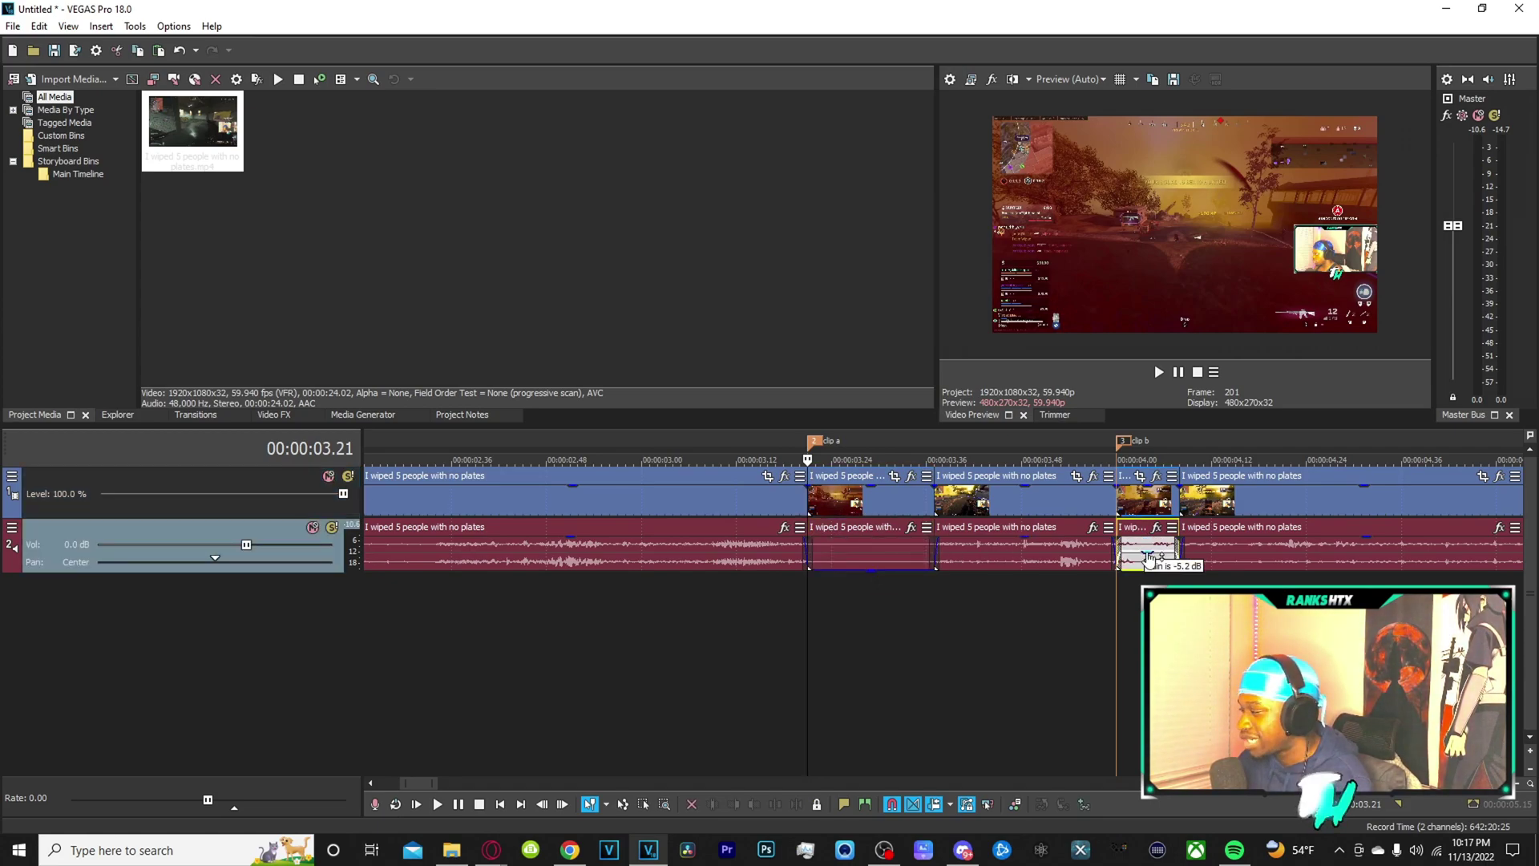
{"action": "left_click_drag", "start_coordinate": [1148, 542], "coordinate": [1151, 573]}
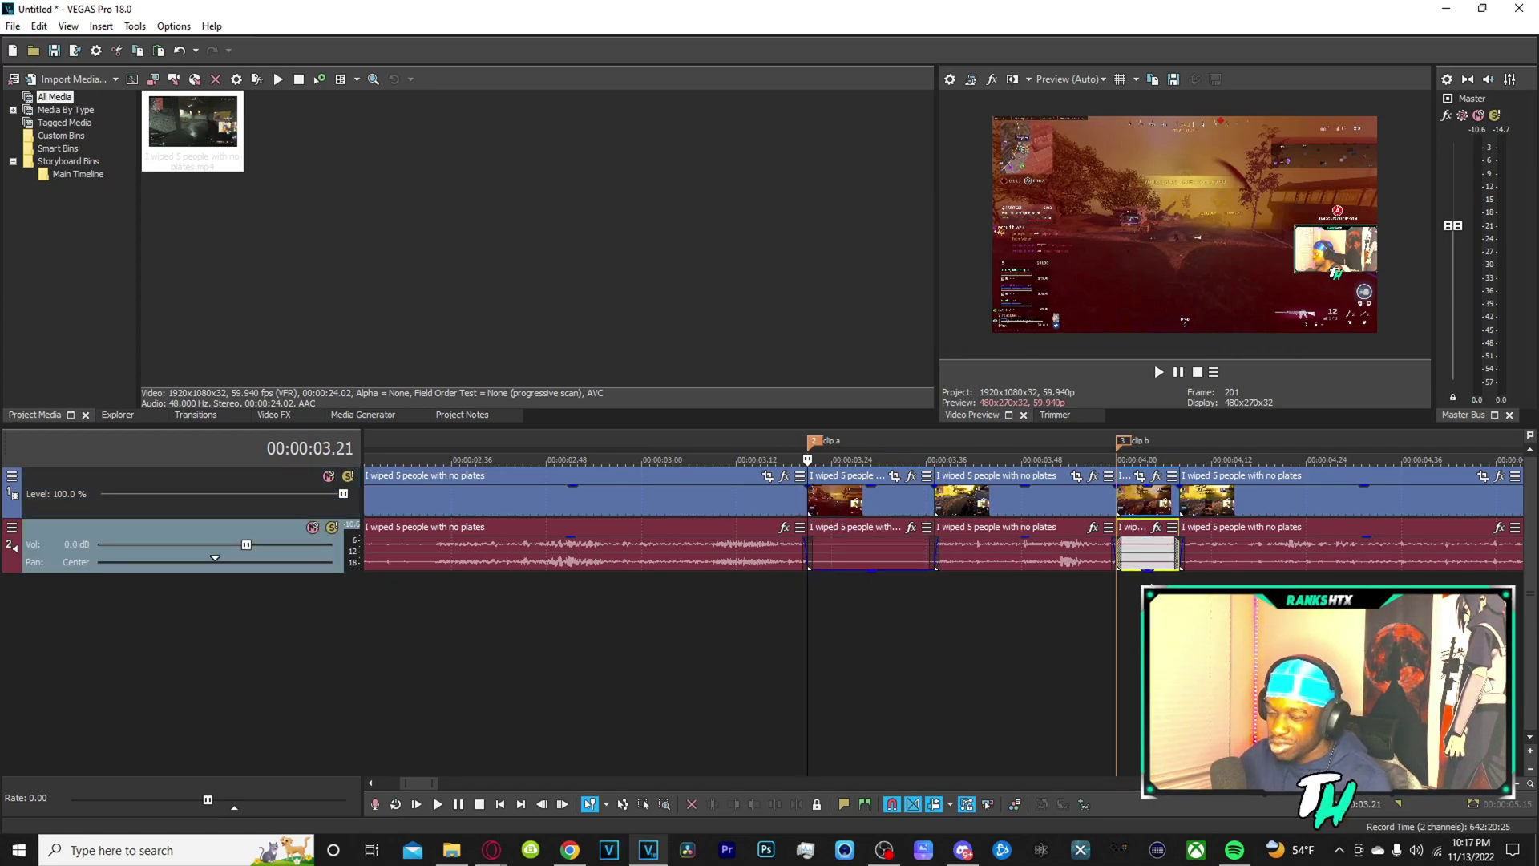
{"action": "left_click", "coordinate": [1030, 545]}
{"action": "left_click_drag", "start_coordinate": [1030, 545], "coordinate": [1035, 567]}
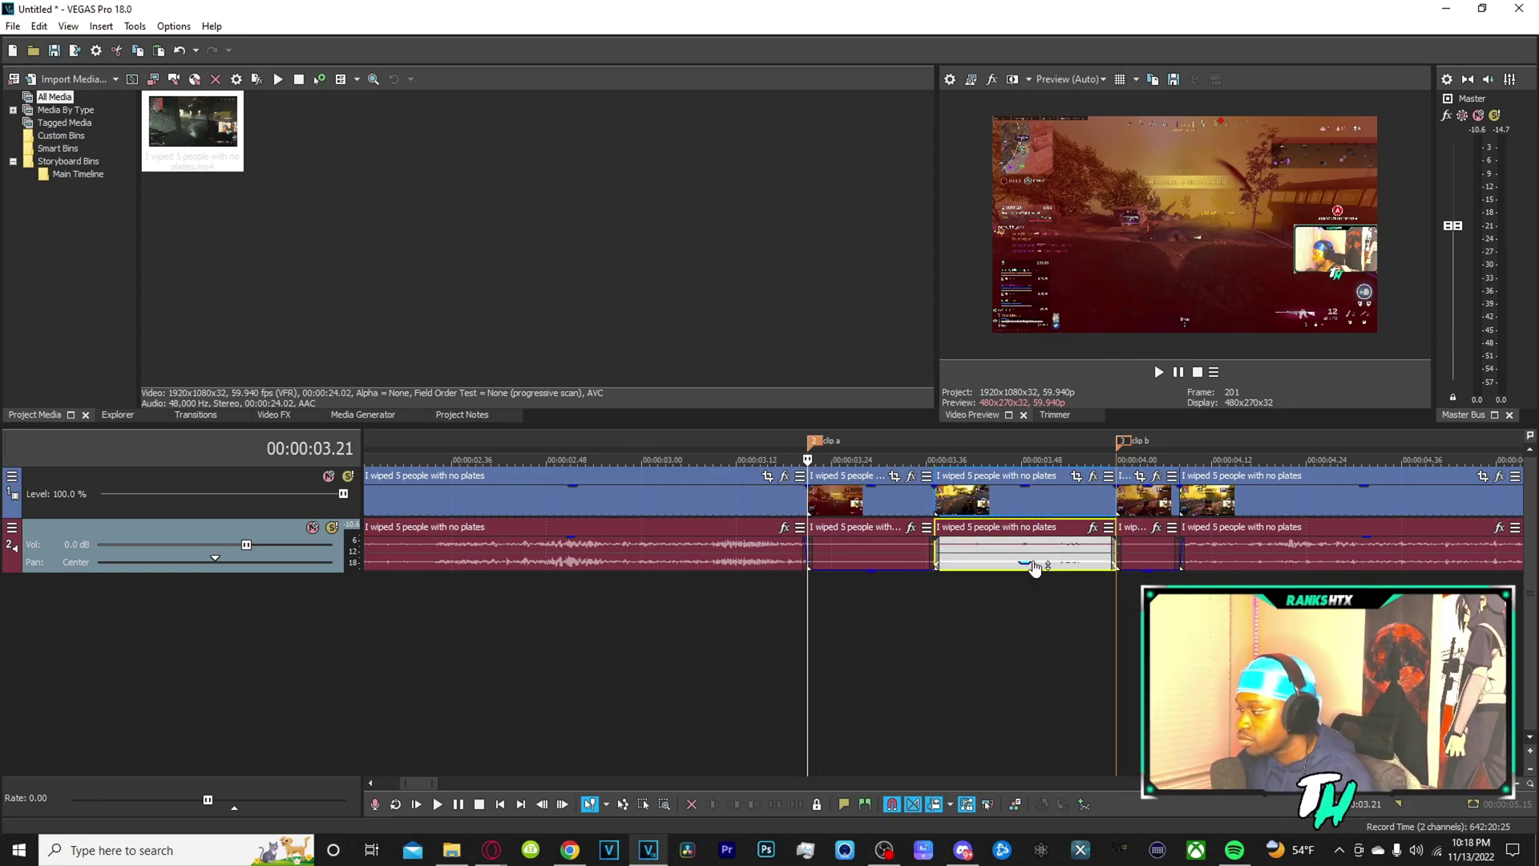
Time-stretch the event at the clip a marker to 41.0%, extending its end to the clip b marker
{"action": "left_click", "coordinate": [931, 503]}
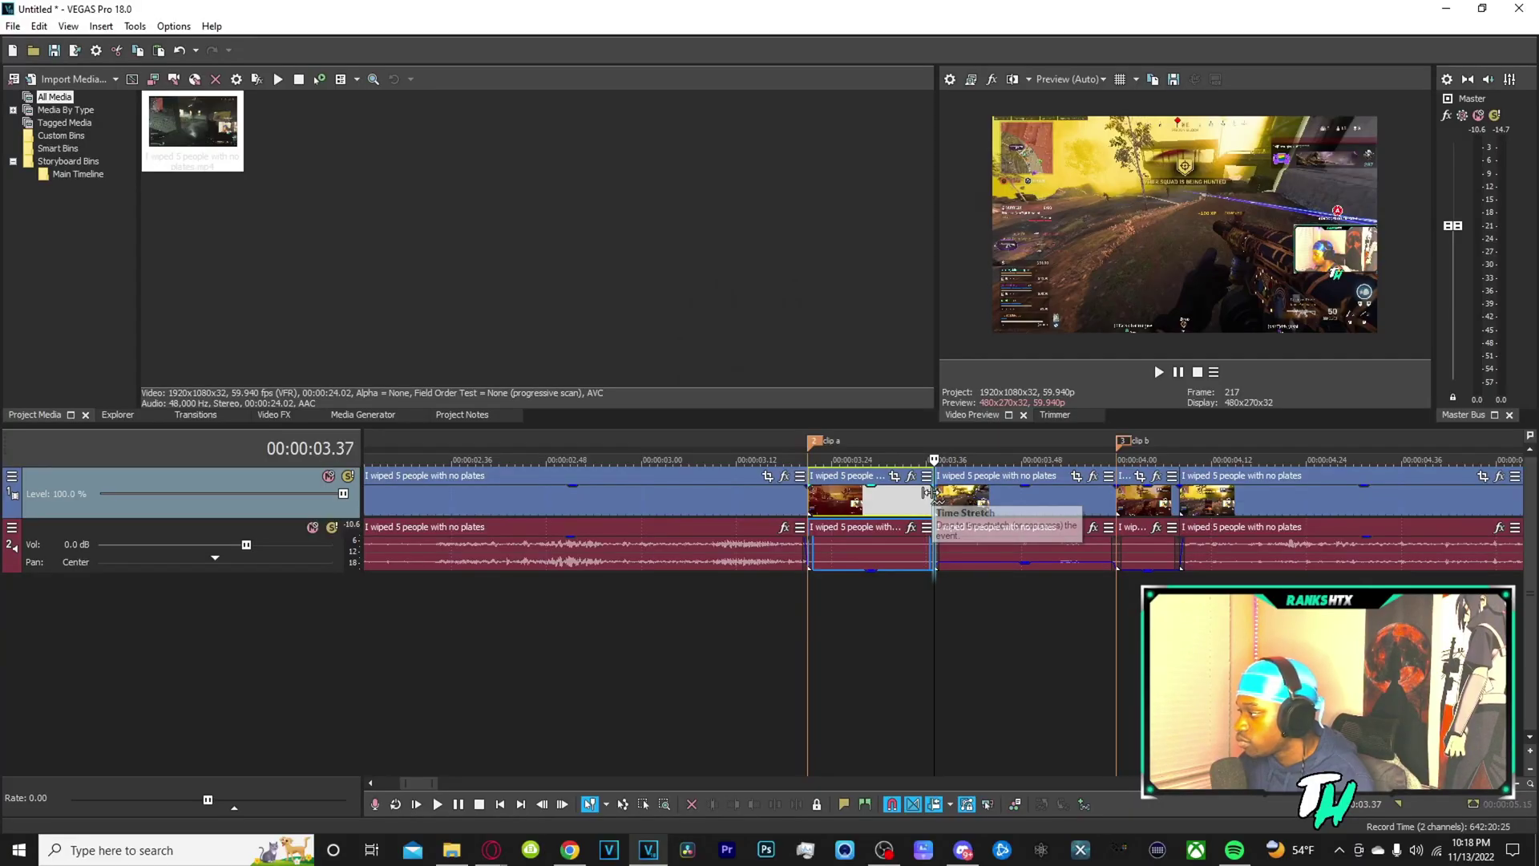
{"action": "left_click_drag", "start_coordinate": [859, 609], "coordinate": [1044, 636]}
{"action": "left_click_drag", "start_coordinate": [992, 503], "coordinate": [1052, 513]}
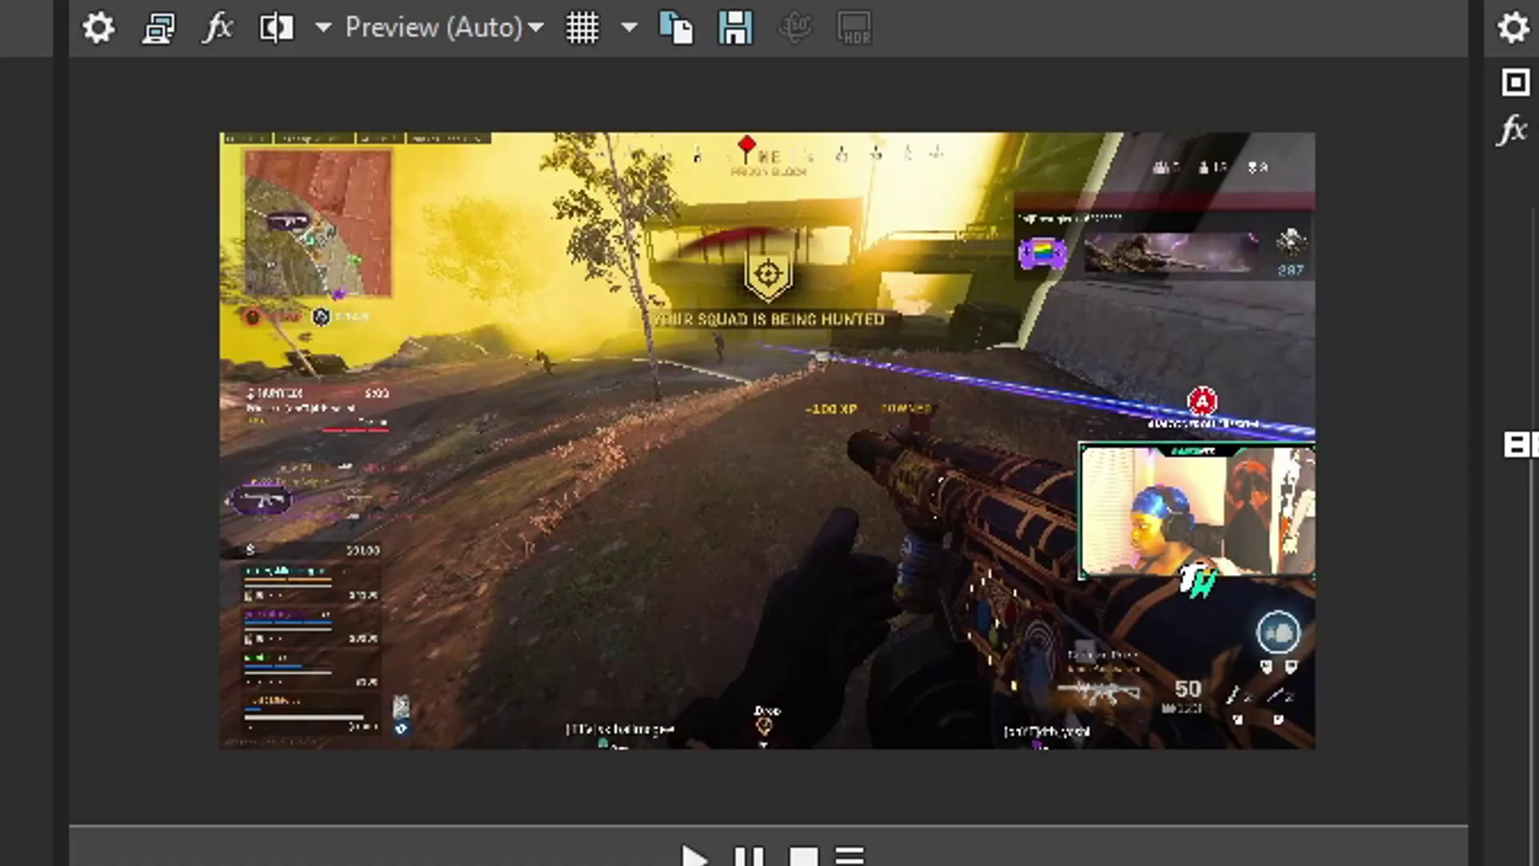
{"action": "key", "text": "space"}
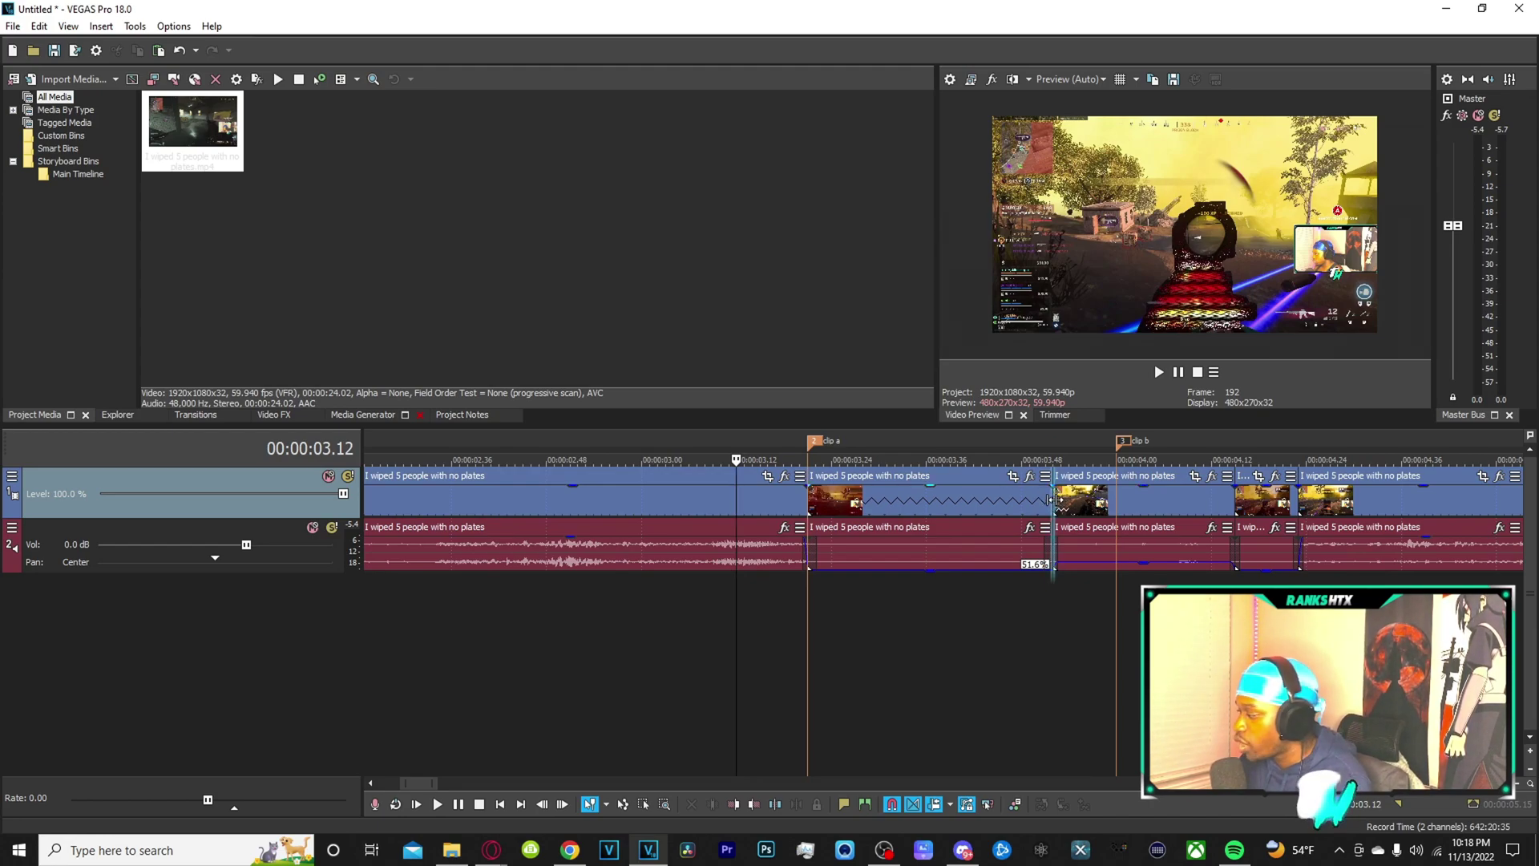
{"action": "left_click_drag", "start_coordinate": [1053, 500], "coordinate": [1113, 505]}
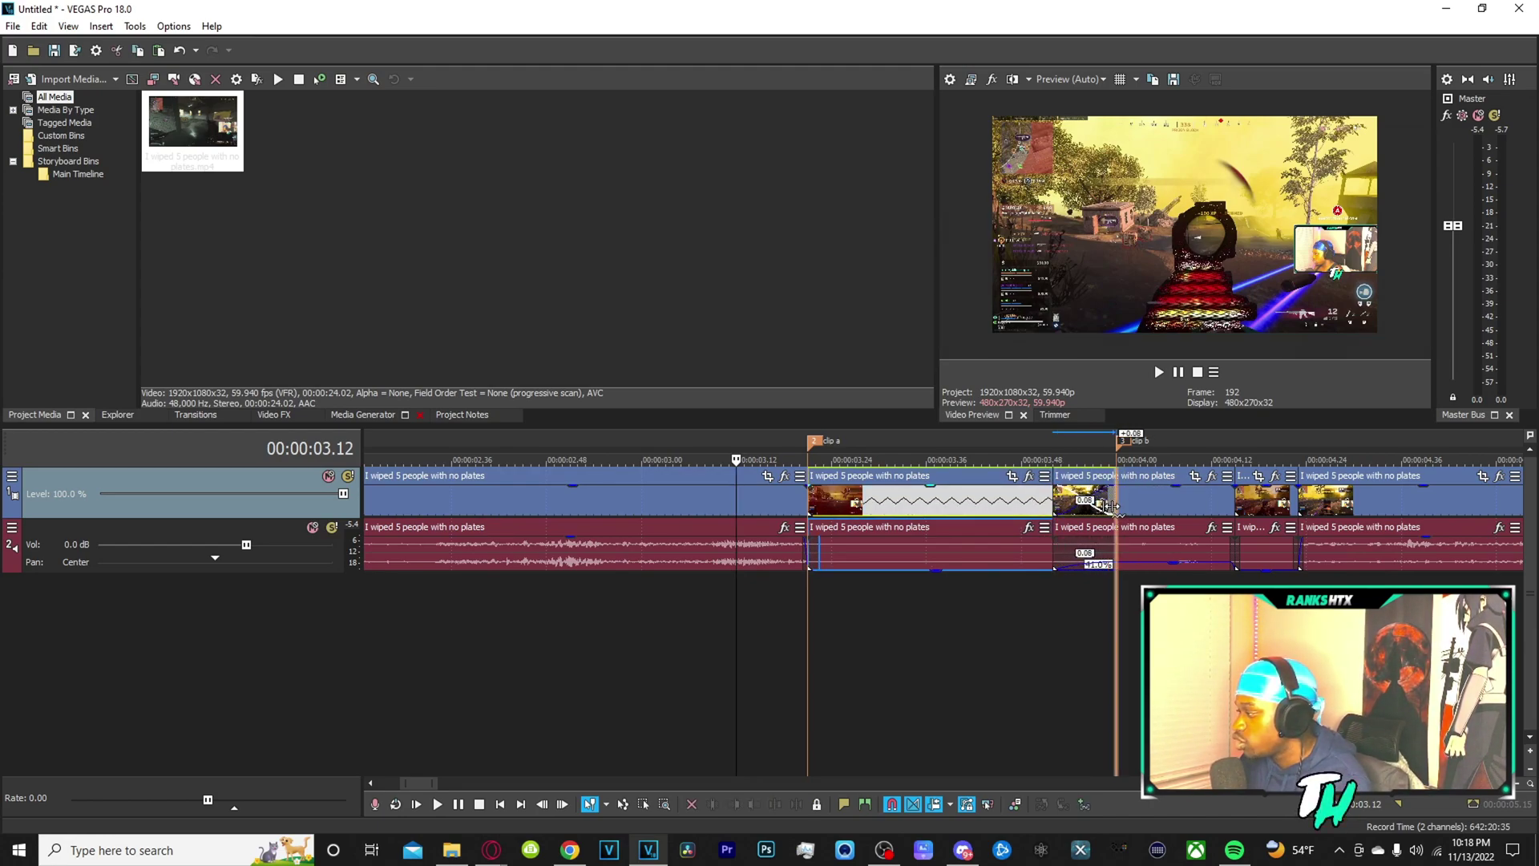
{"action": "key", "text": "space"}
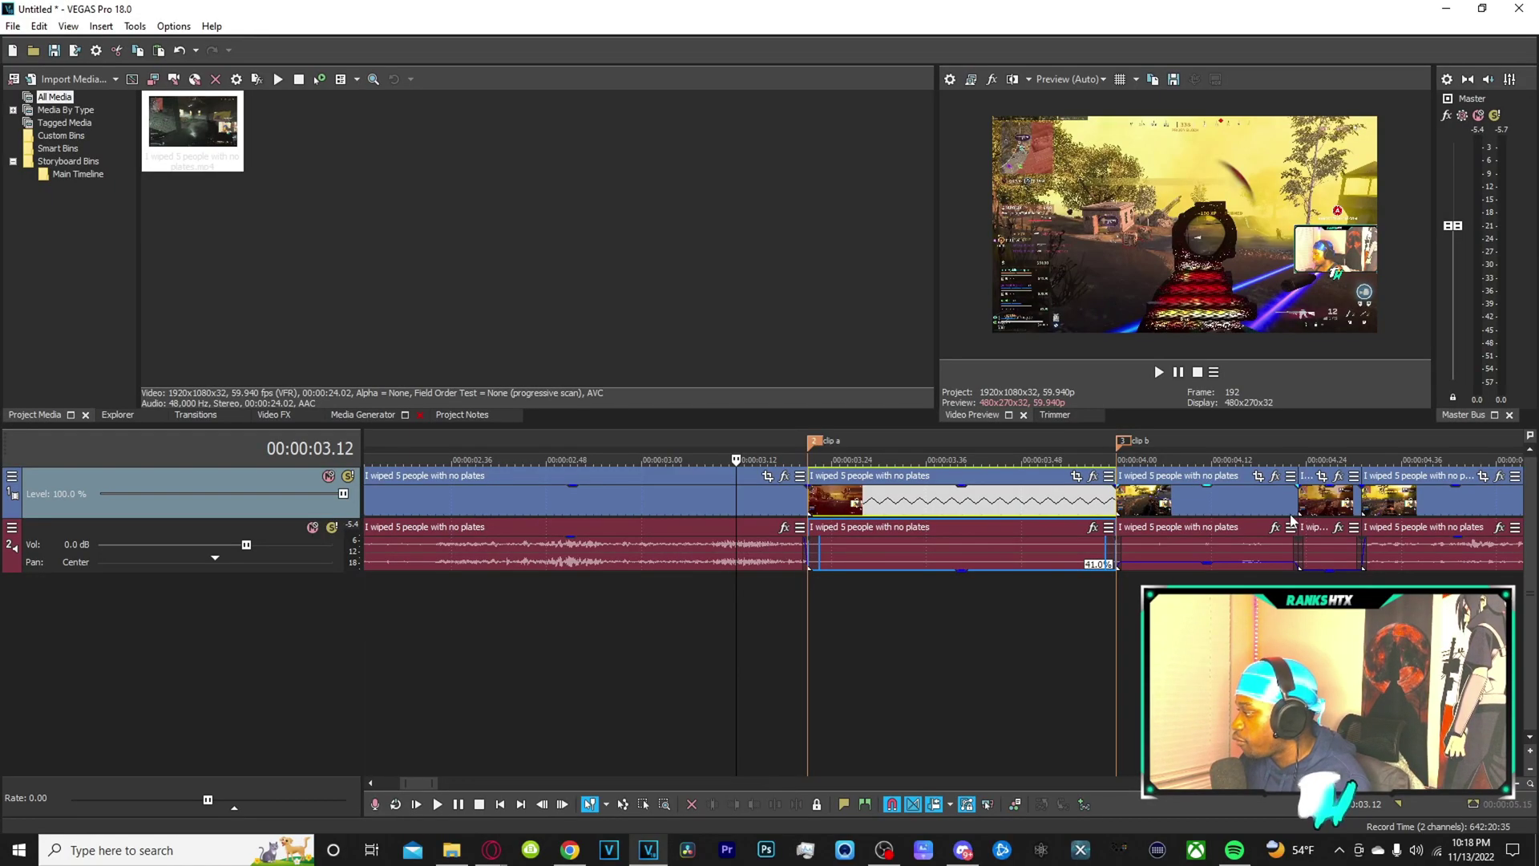
Time-stretch the last short clip, starting at 00:00:04.23, to 40.0%
{"action": "left_click", "coordinate": [1295, 521]}
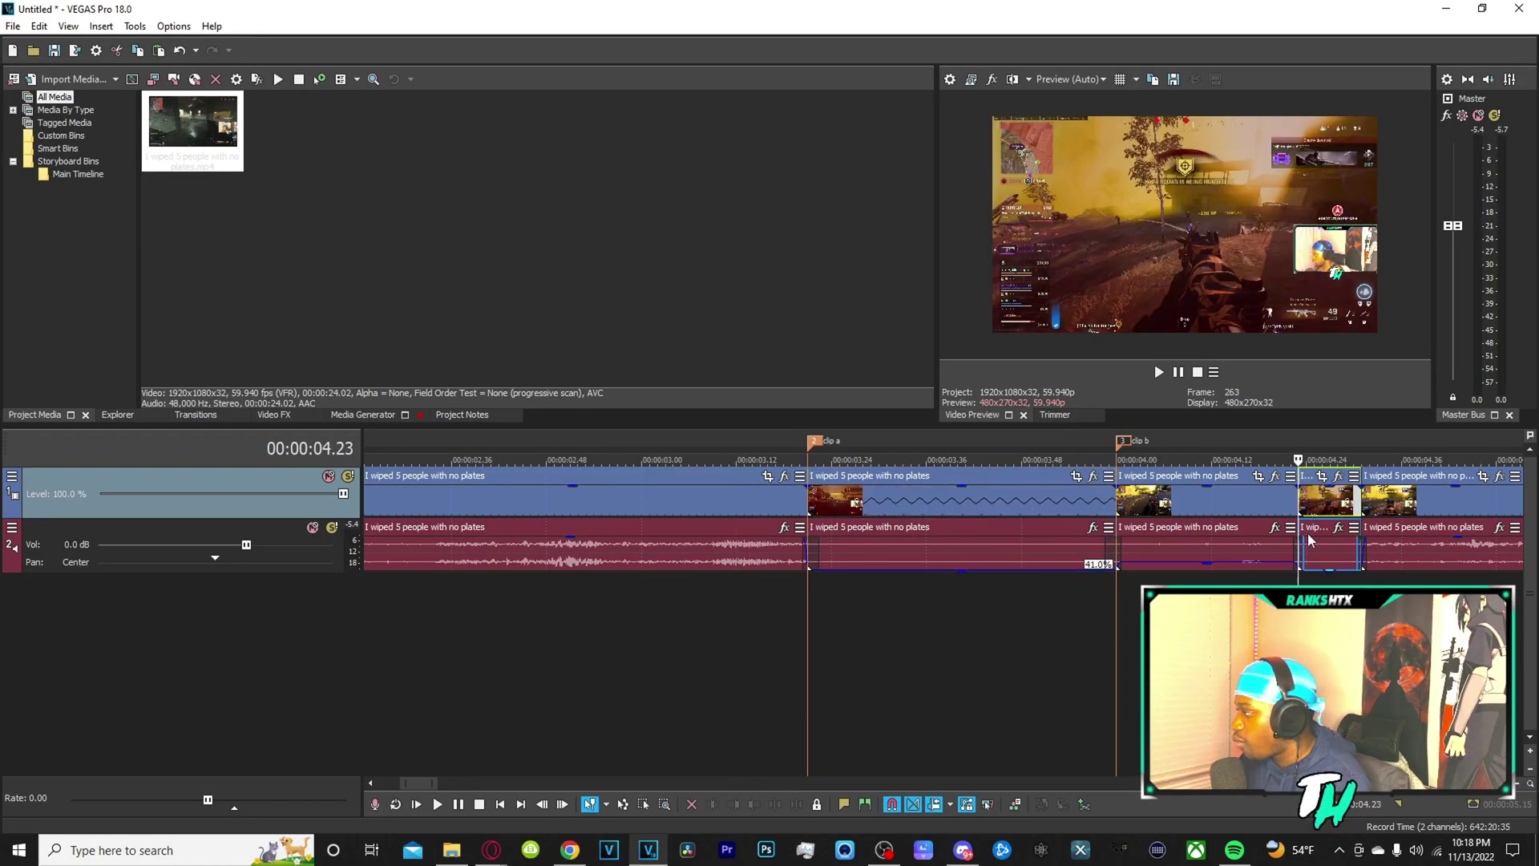
{"action": "scroll", "coordinate": [1117, 556], "scroll_direction": "up", "scroll_amount": 5}
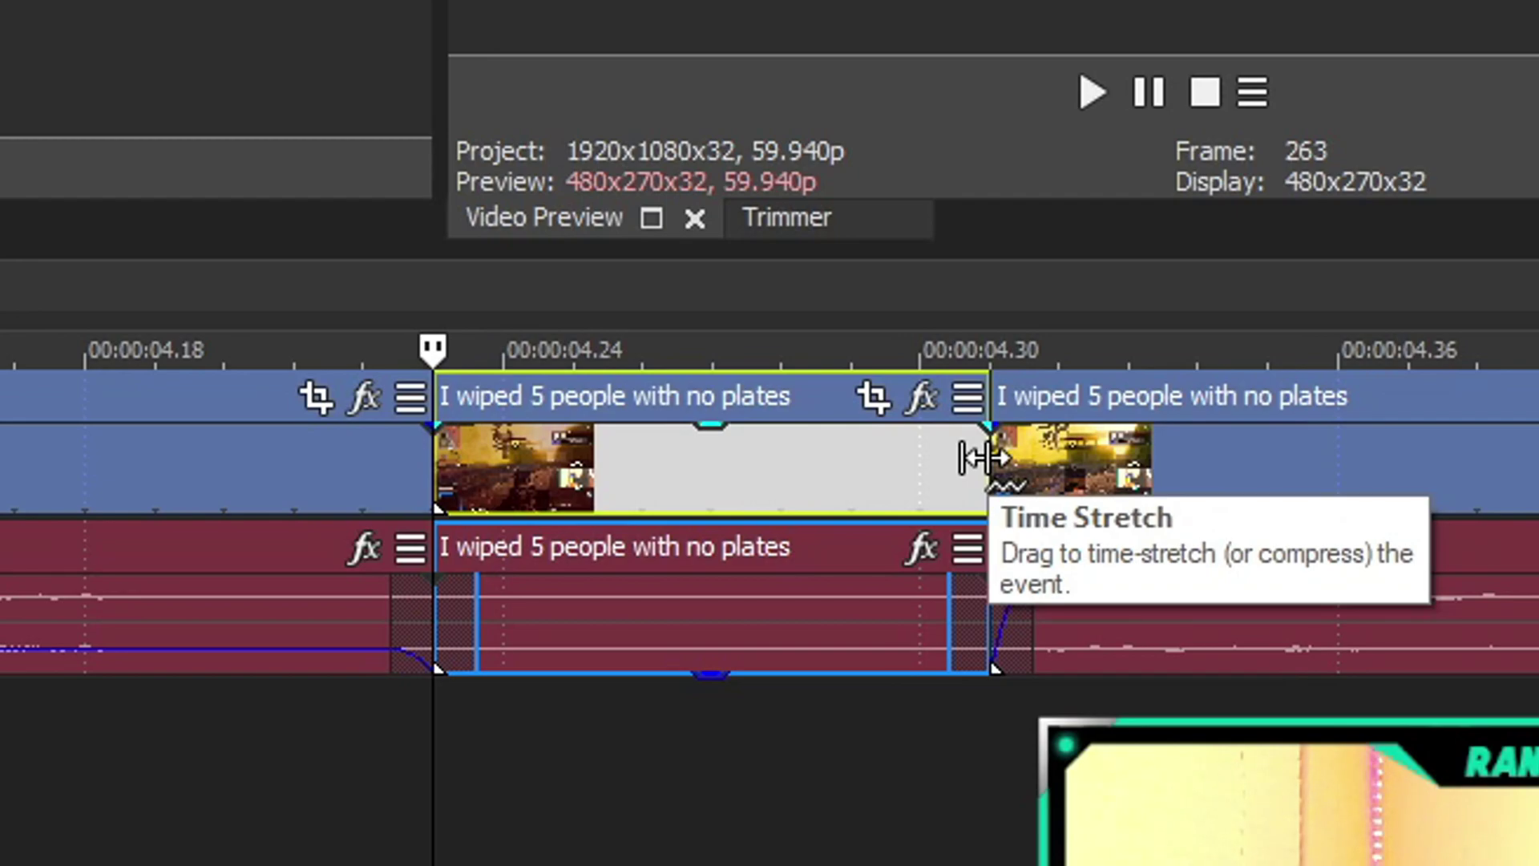
{"action": "left_click_drag", "start_coordinate": [980, 457], "coordinate": [1403, 510]}
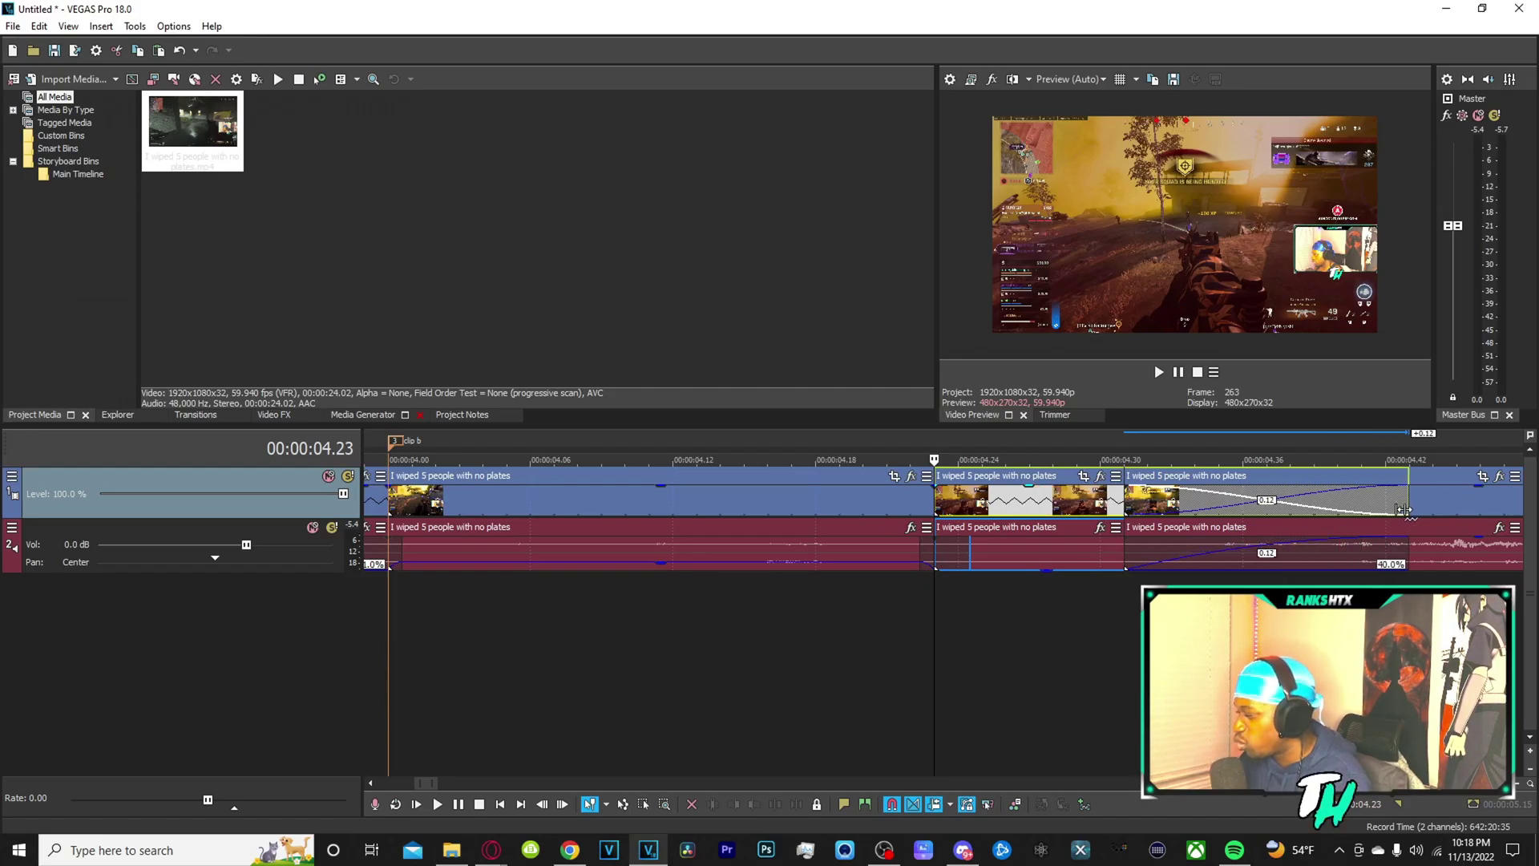
{"action": "scroll", "coordinate": [691, 632], "scroll_direction": "down", "scroll_amount": 3}
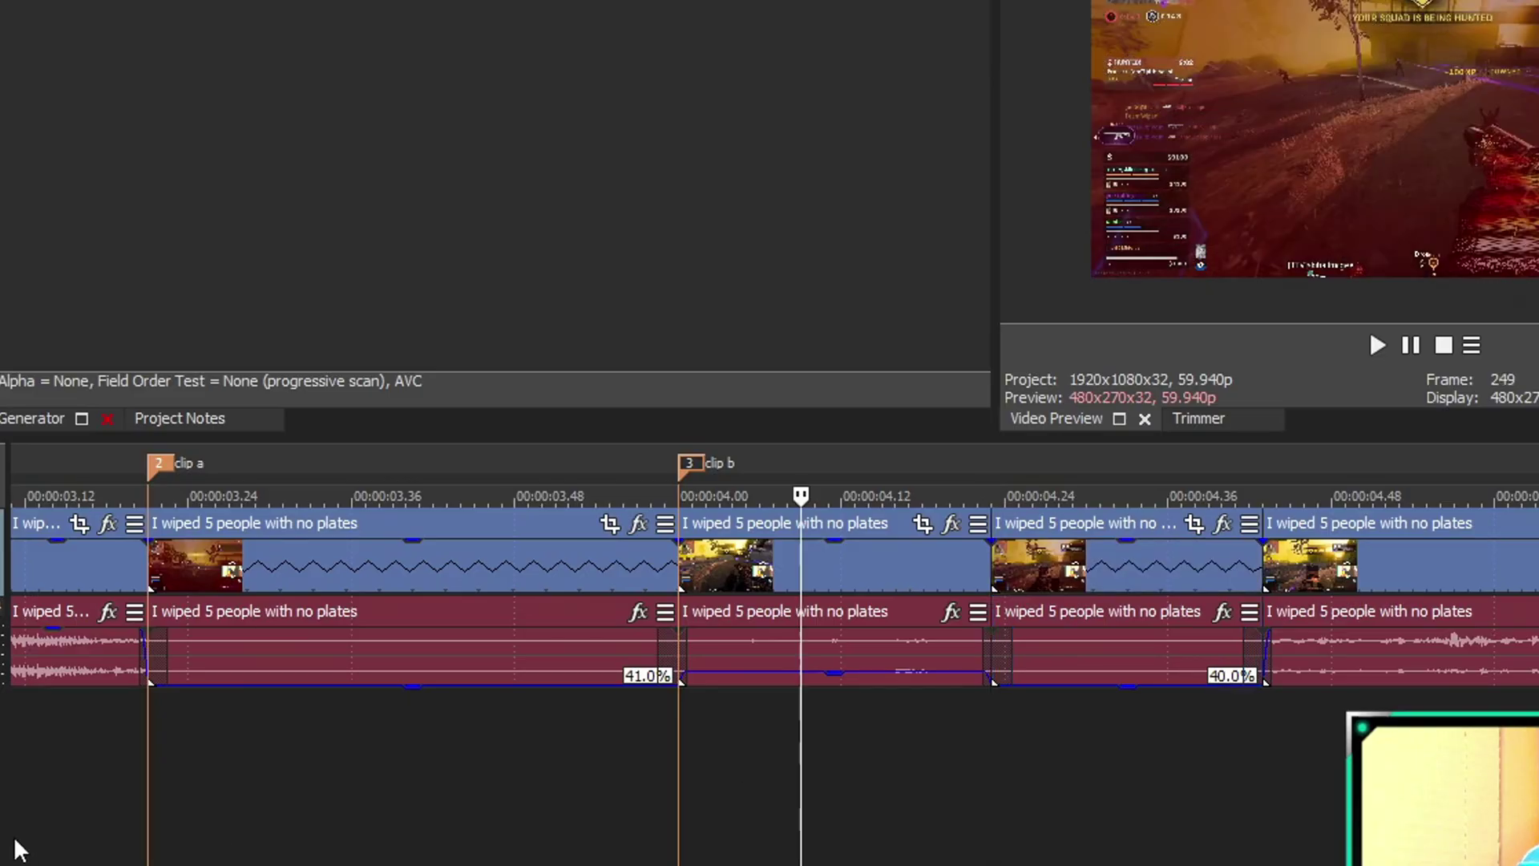
{"action": "scroll", "coordinate": [800, 819], "scroll_direction": "down", "scroll_amount": 2}
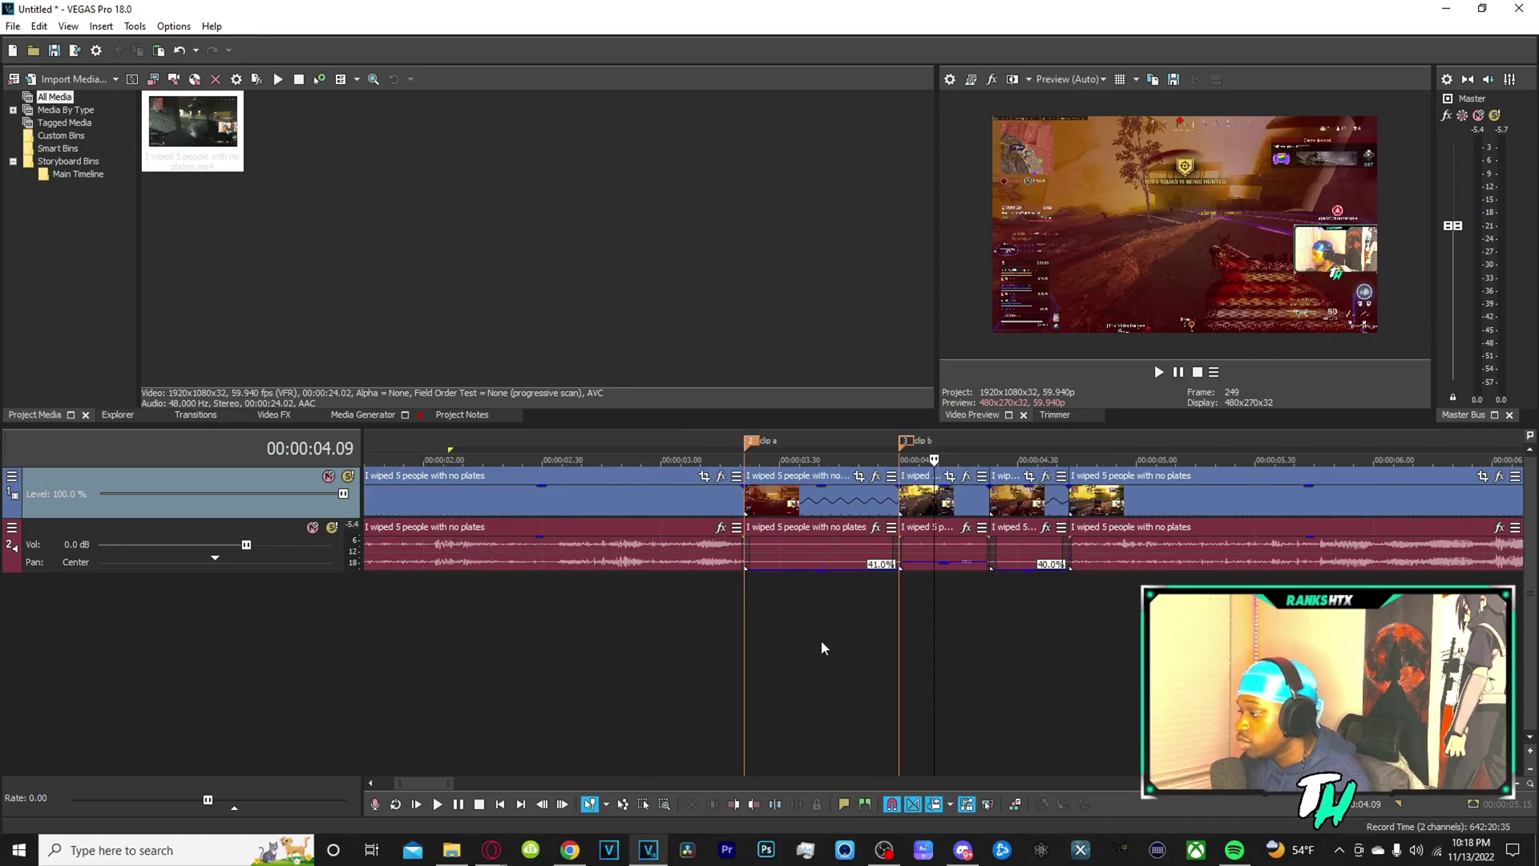
Time-stretch the last short clip further to 25.0% and play back the slowed section
{"action": "left_click", "coordinate": [489, 632]}
{"action": "key", "text": "space"}
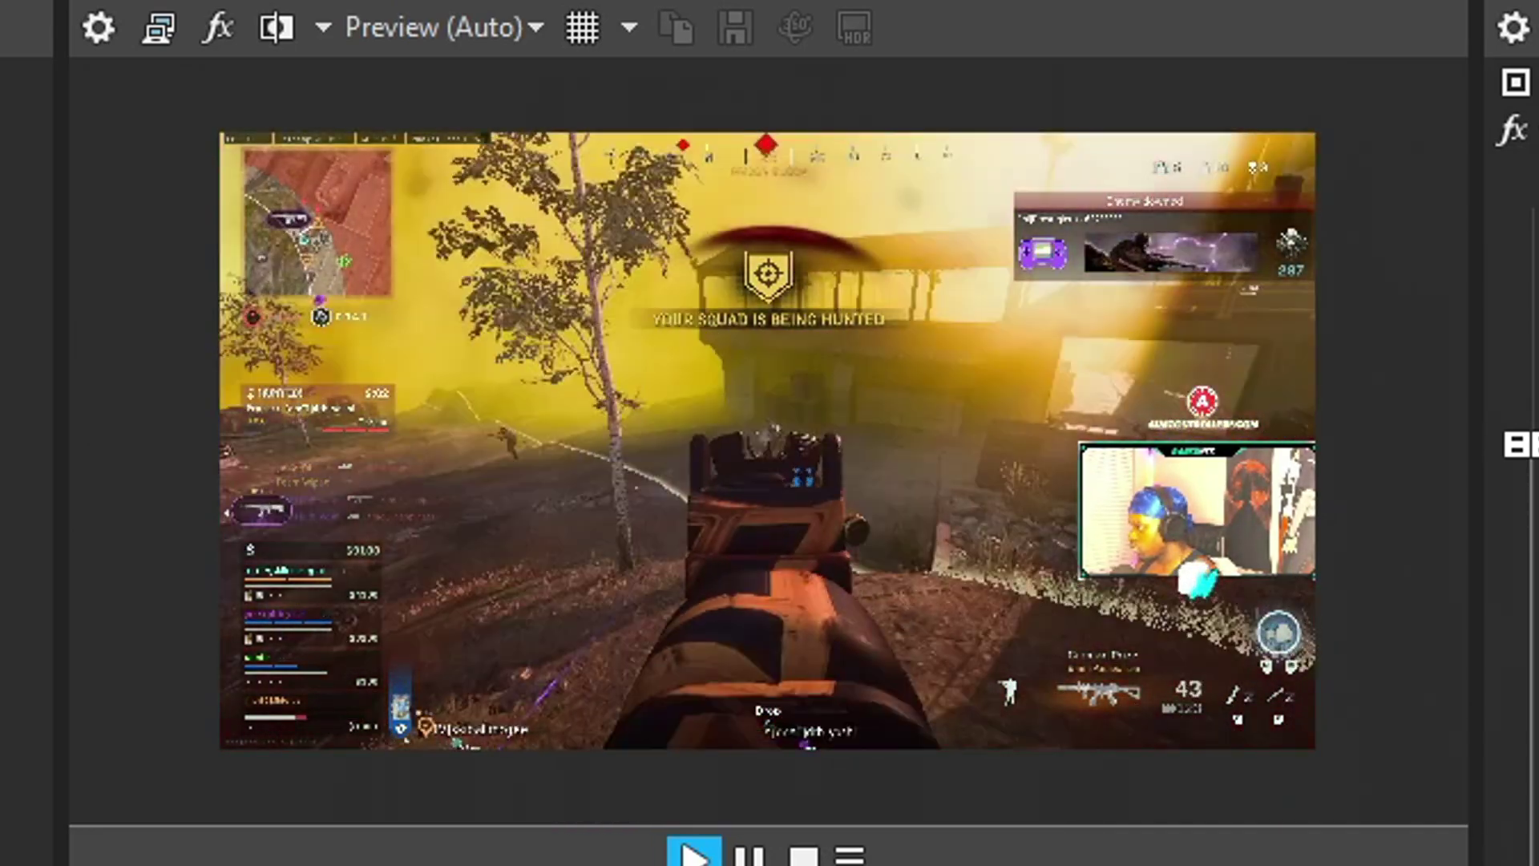
{"action": "key", "text": "space"}
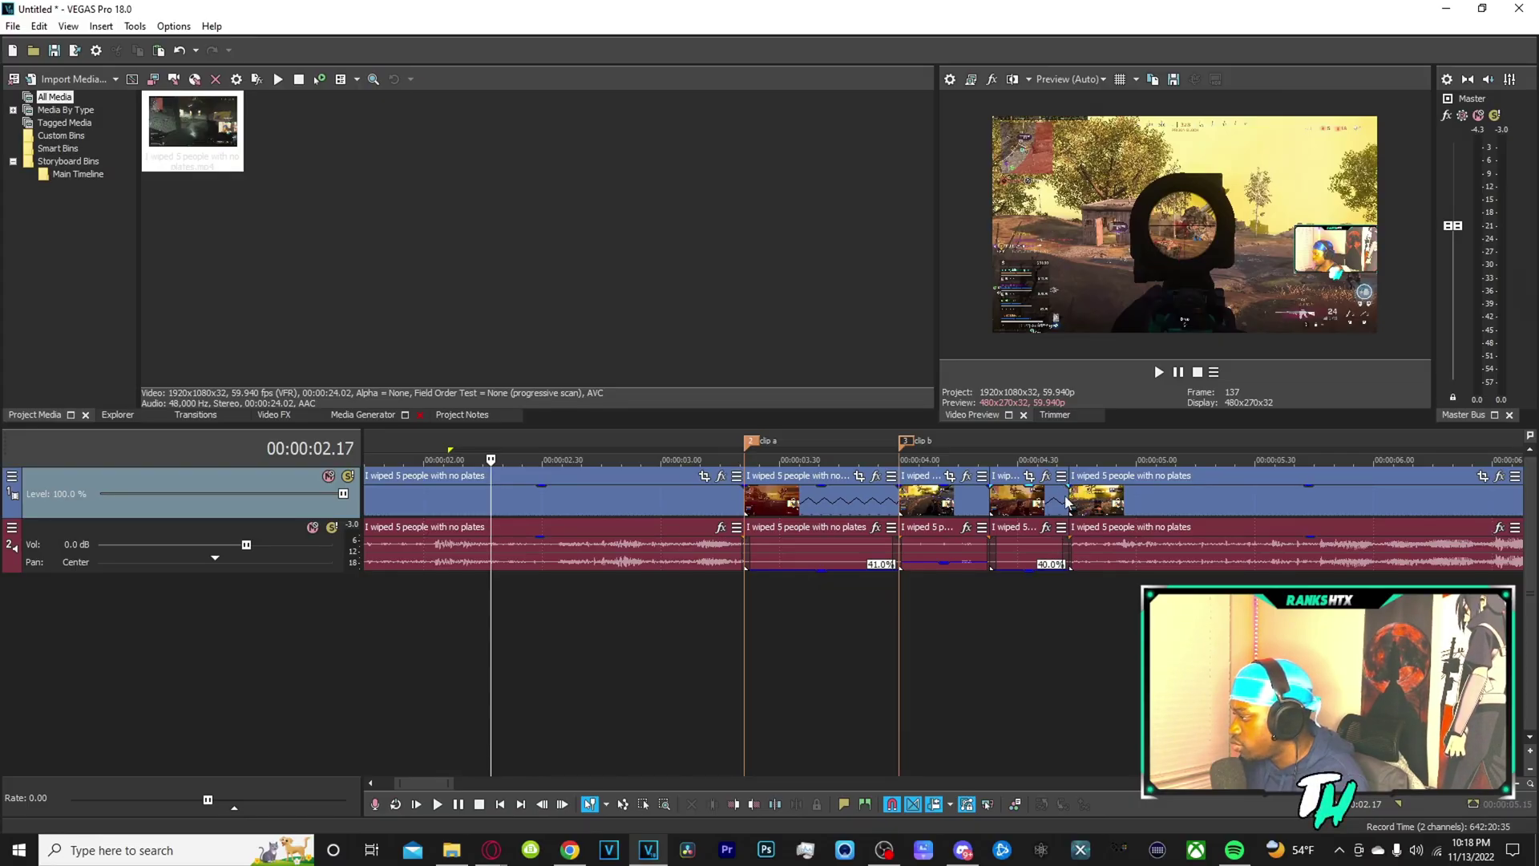
{"action": "left_click_drag", "start_coordinate": [1066, 503], "coordinate": [1117, 502]}
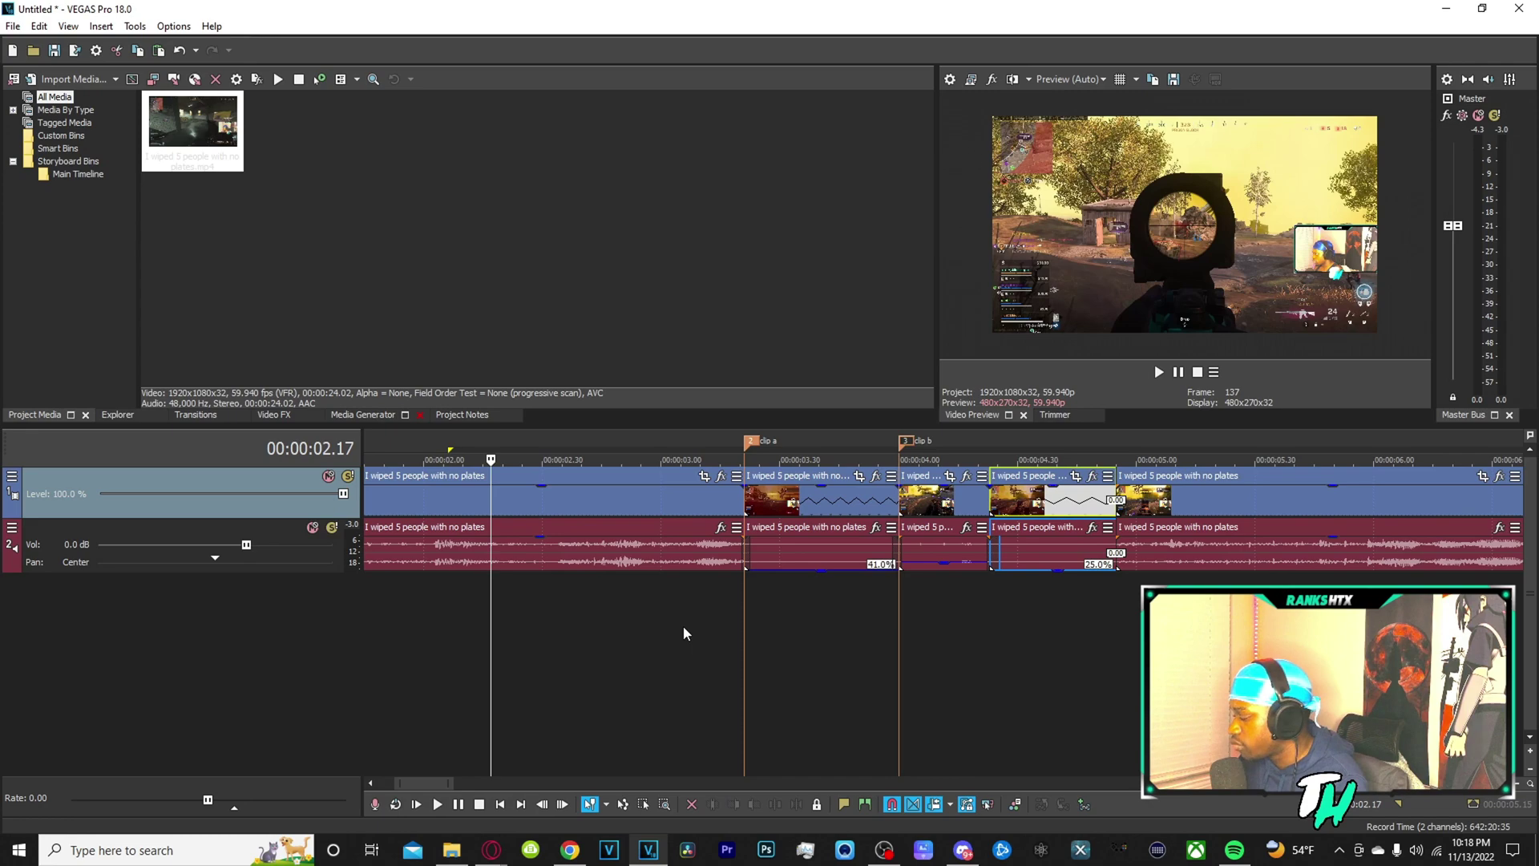
{"action": "left_click", "coordinate": [683, 625]}
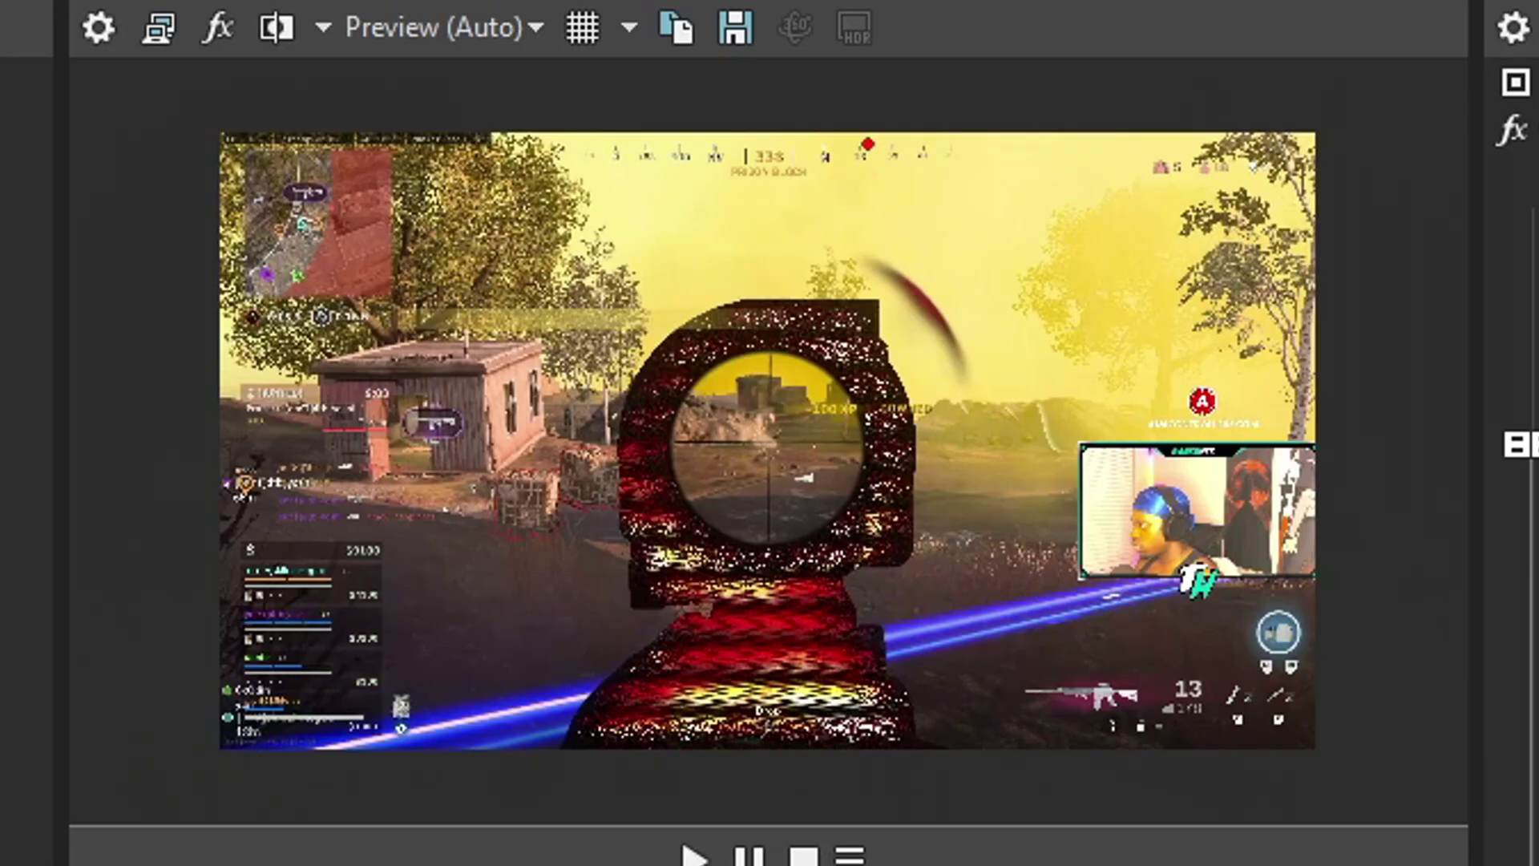
{"action": "key", "text": "space"}
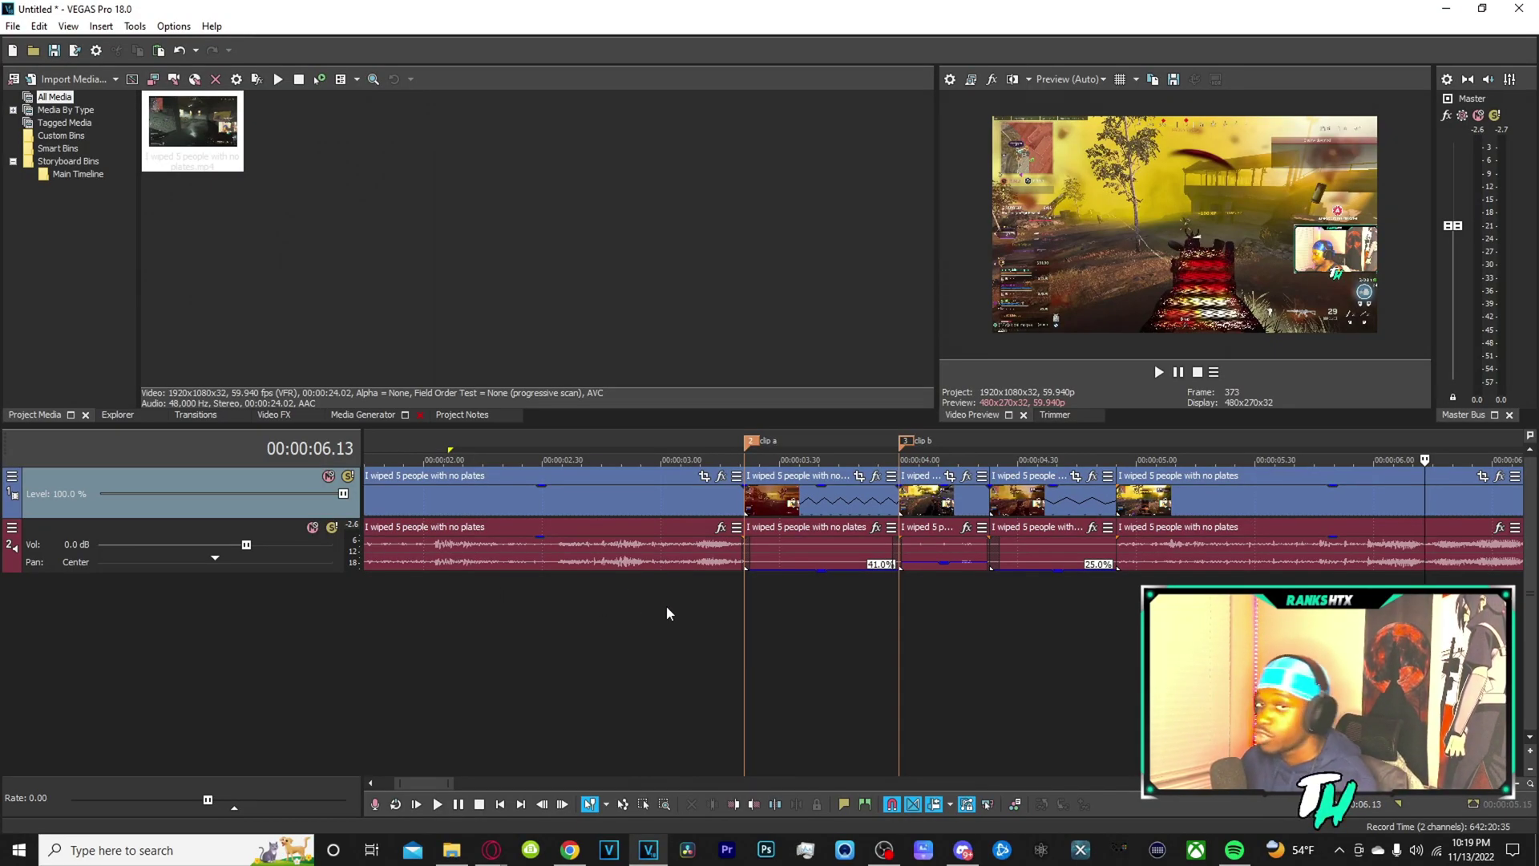
Replay the section around the last slowed clip and select that clip to check its slow motion
{"action": "left_click", "coordinate": [985, 500]}
{"action": "key", "text": "space"}
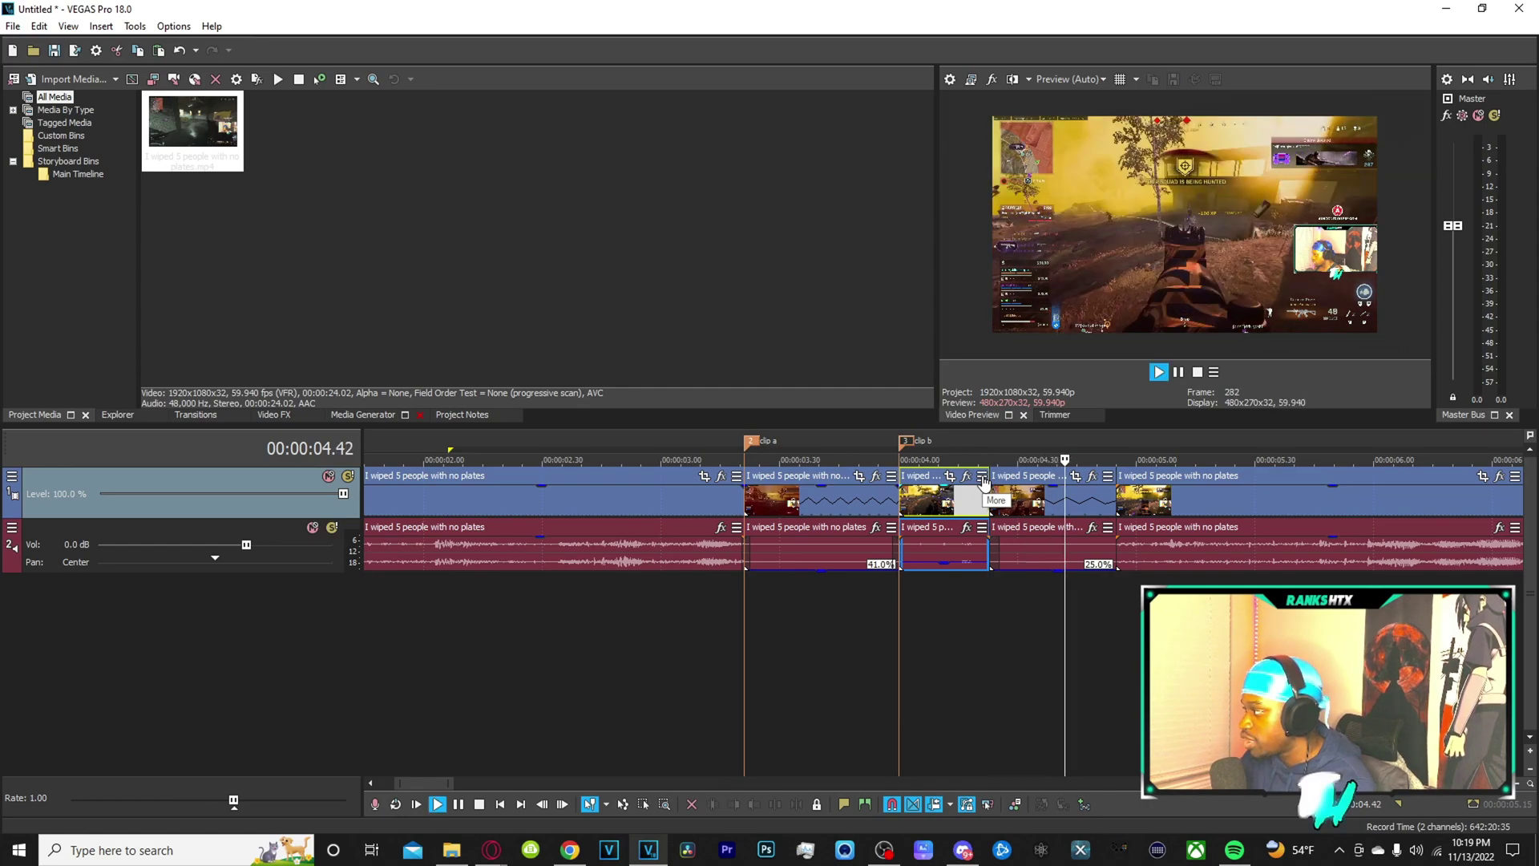
{"action": "key", "text": "Return"}
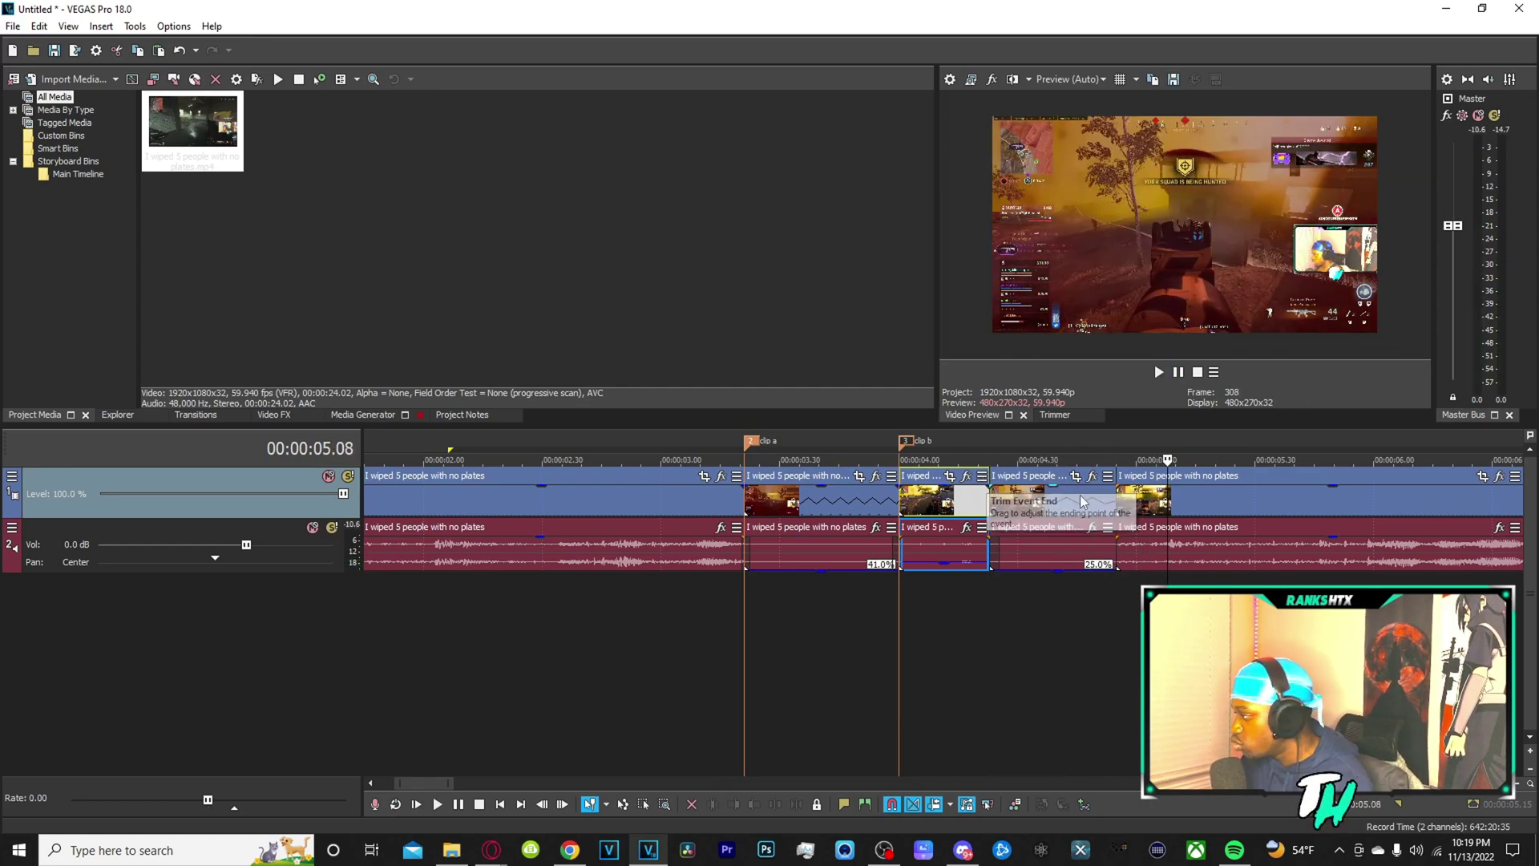
{"action": "left_click", "coordinate": [1113, 496]}
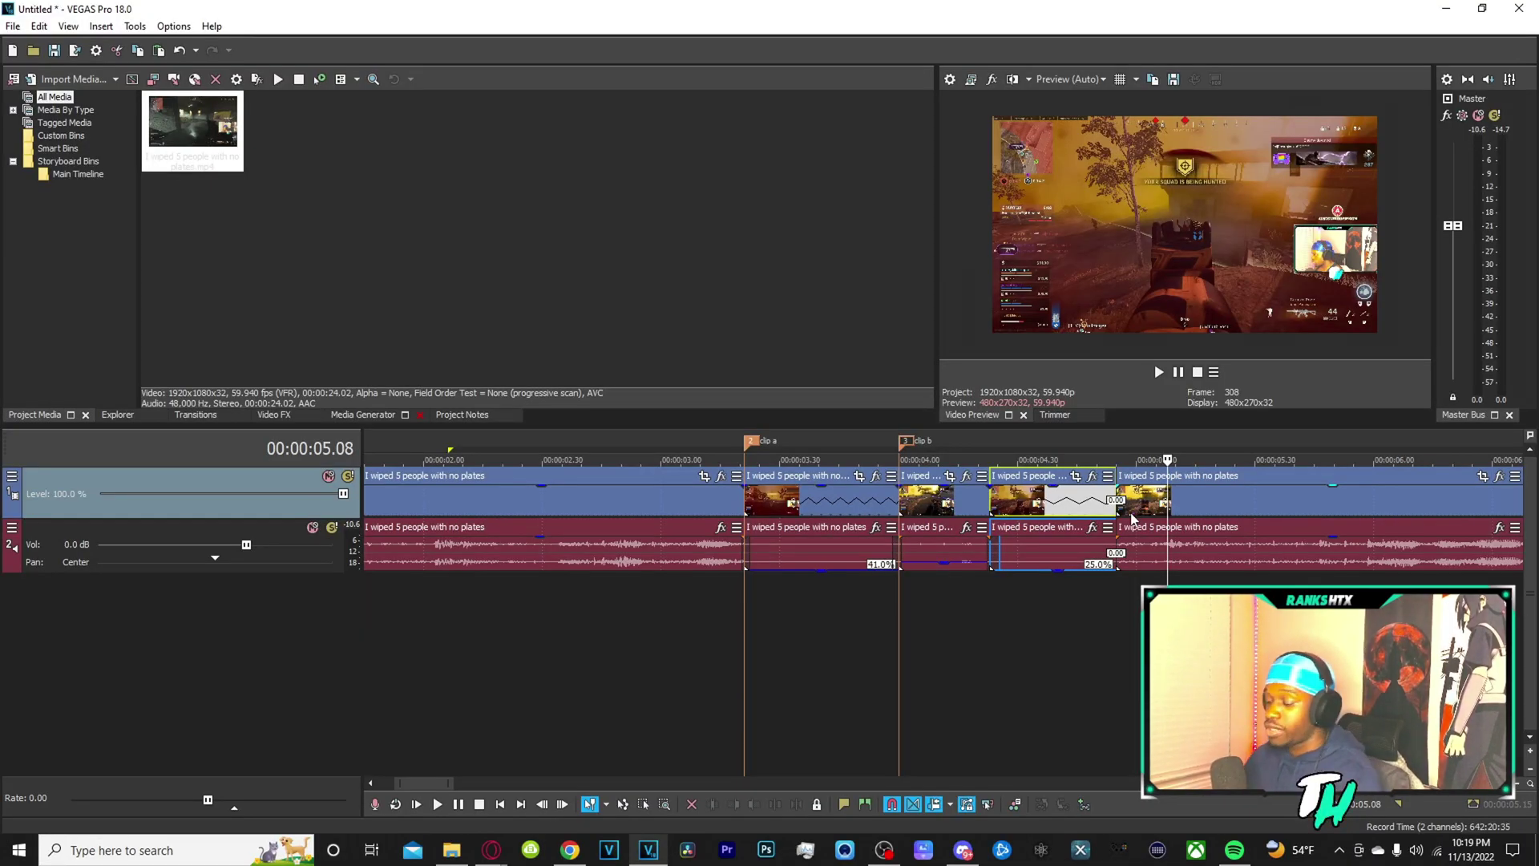
Undo all the time-stretches on the short clips and place the cursor at the clip a marker
{"action": "key", "text": "ctrl+z"}
{"action": "key", "text": "ctrl+z"}
{"action": "key", "text": "ctrl+z"}
{"action": "key", "text": "ctrl+z"}
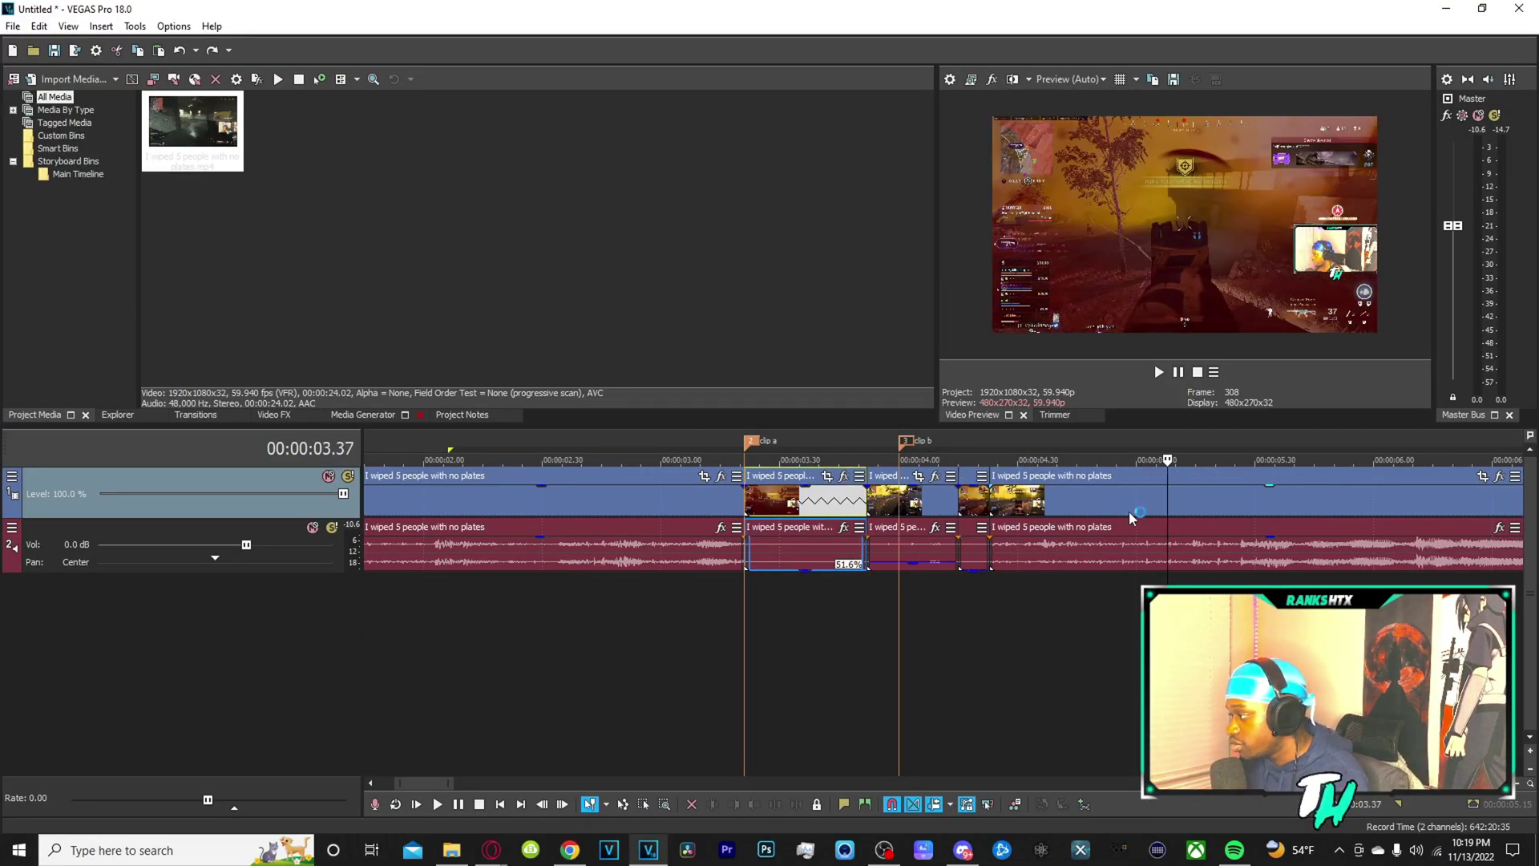
{"action": "left_click", "coordinate": [825, 591]}
{"action": "scroll", "coordinate": [825, 590], "scroll_direction": "up", "scroll_amount": 2}
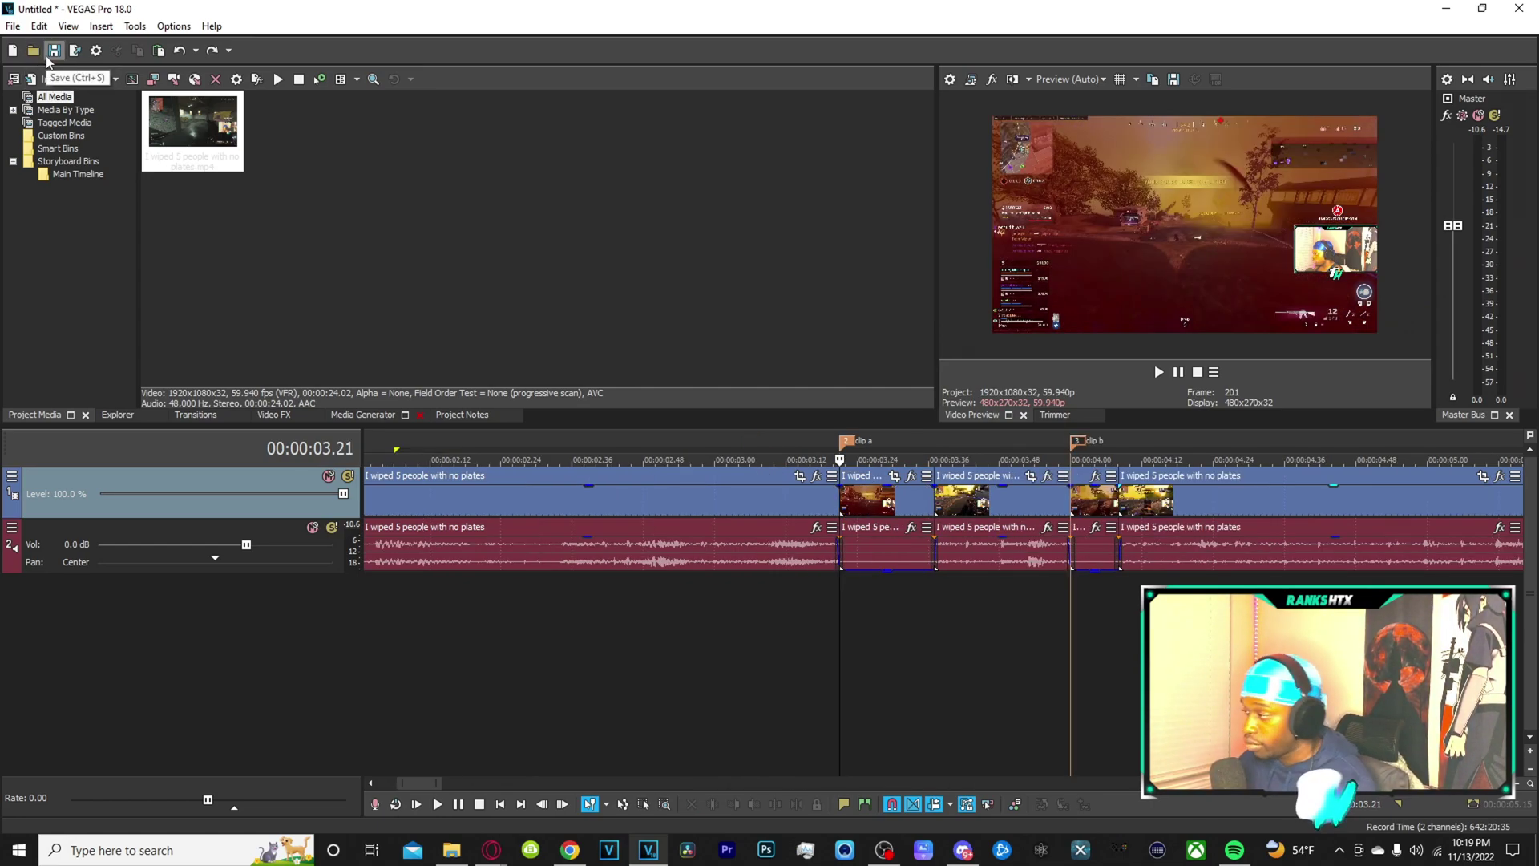
Save the project as "slo mo 3.0" in the vegas 18 projects folder
{"action": "left_click", "coordinate": [47, 61]}
{"action": "type", "text": "slo"}
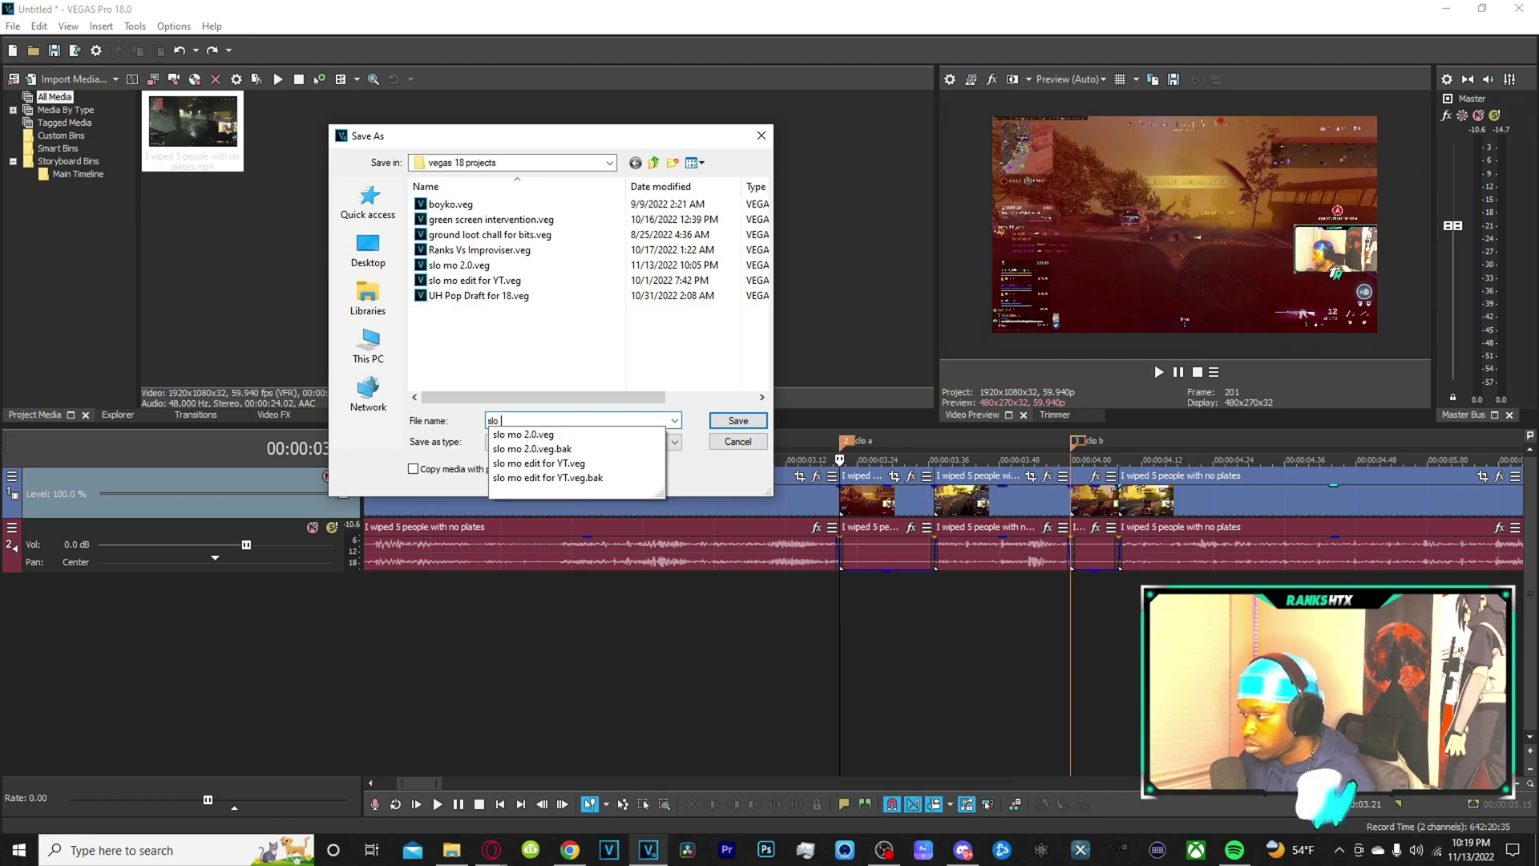
{"action": "type", "text": " mo 3.0"}
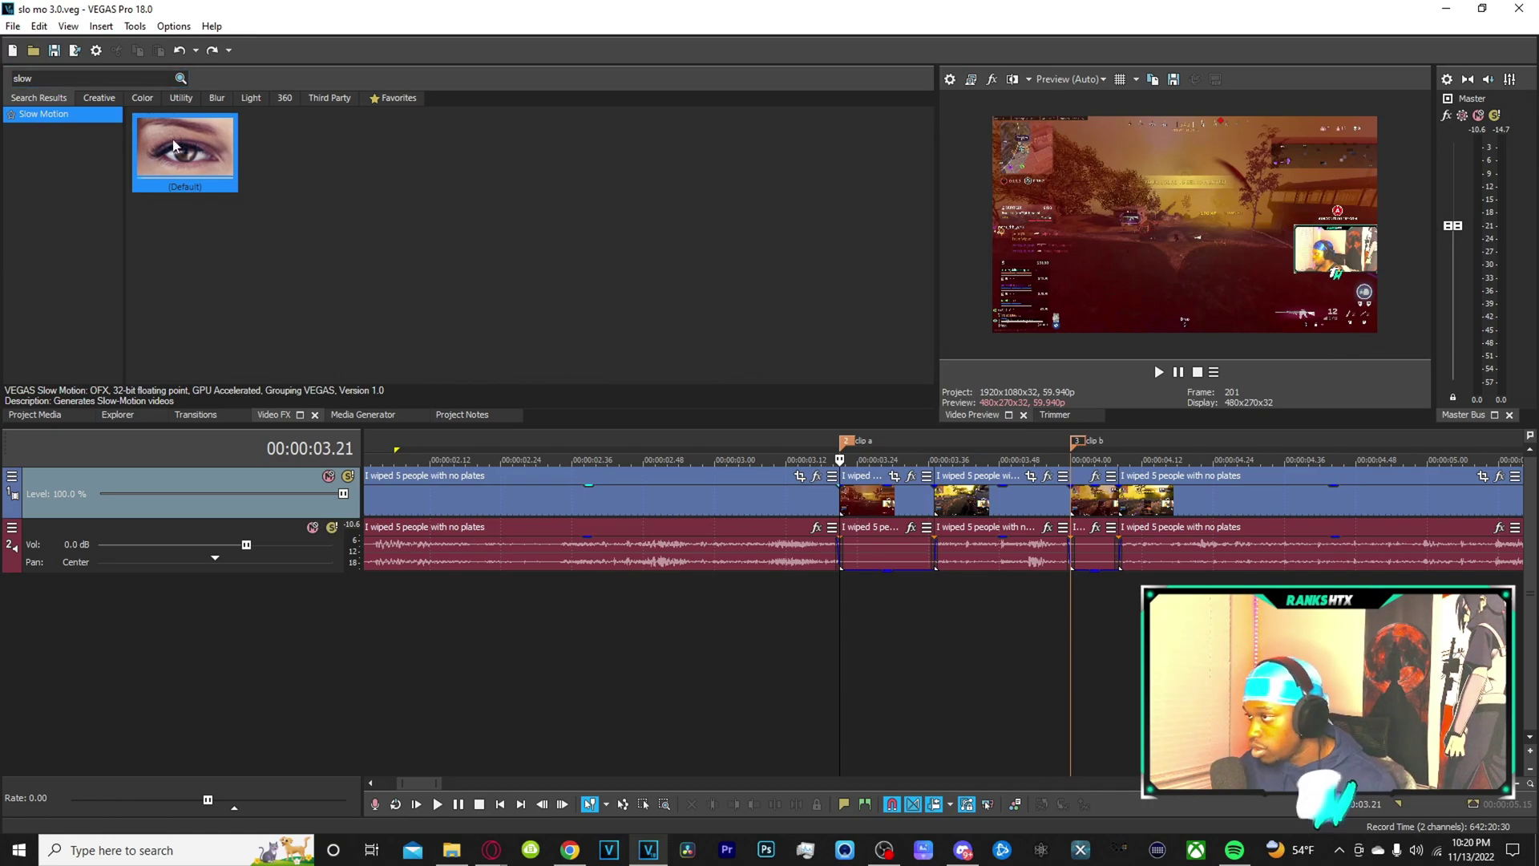
Apply the default Slow Motion effect to the short clip at the clip a marker and analyze its motion at Fine quality
{"action": "left_click_drag", "start_coordinate": [885, 469], "coordinate": [882, 495]}
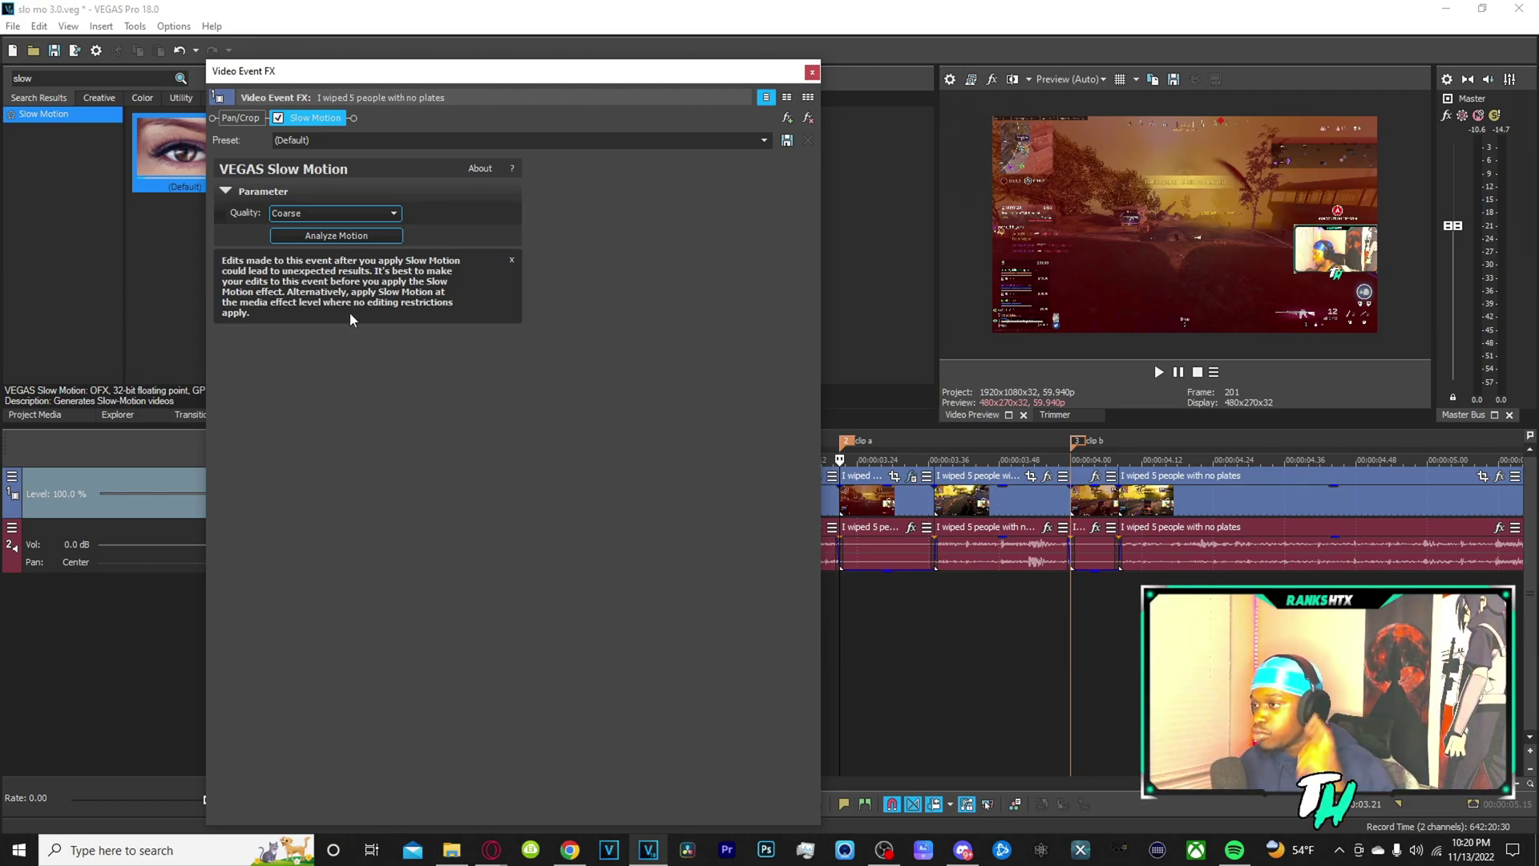
{"action": "left_click", "coordinate": [317, 214]}
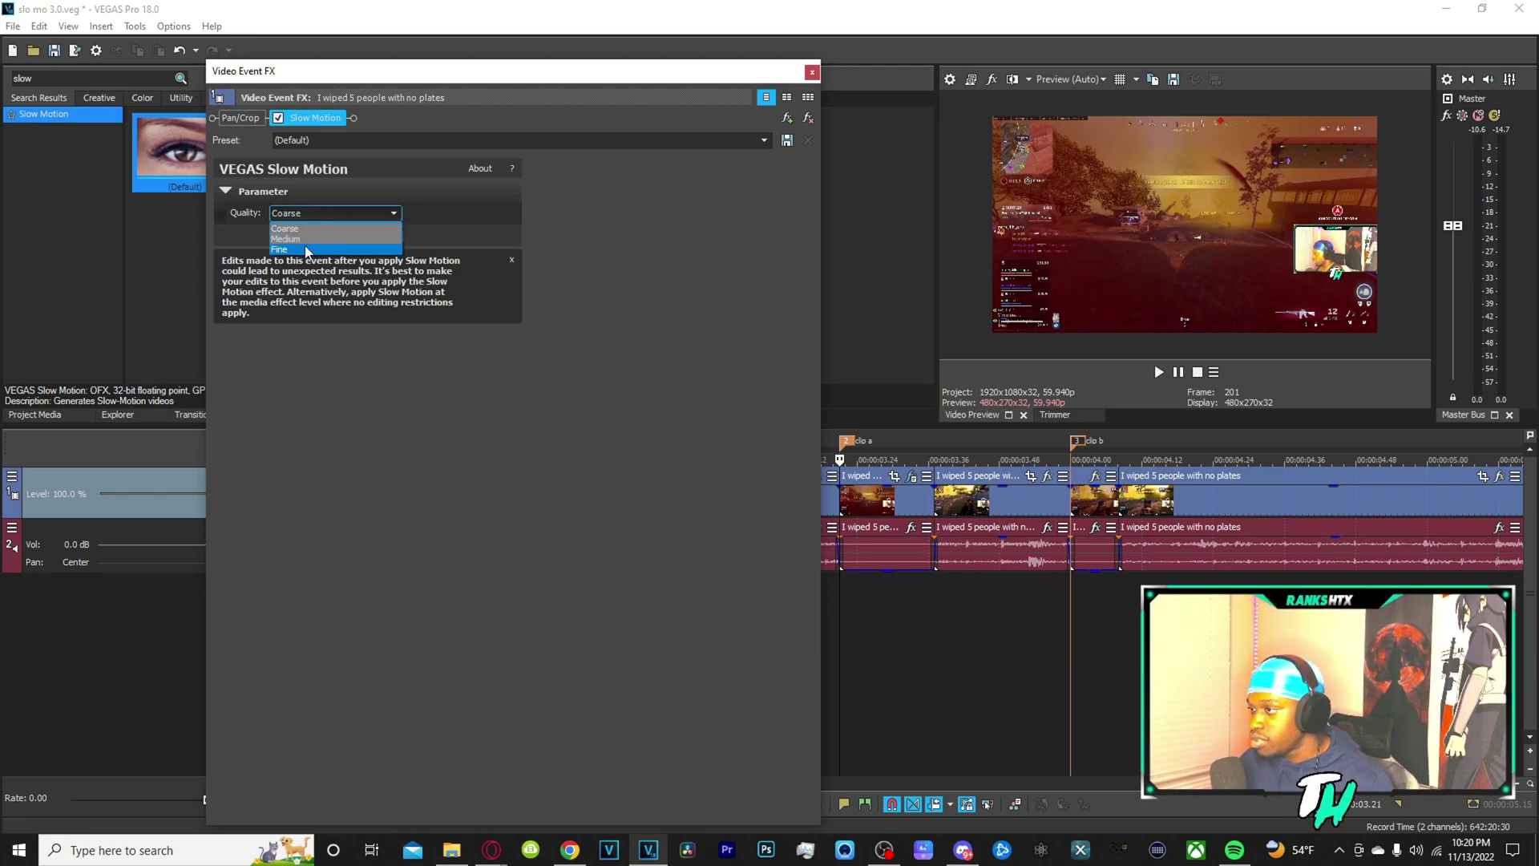
{"action": "left_click", "coordinate": [306, 249]}
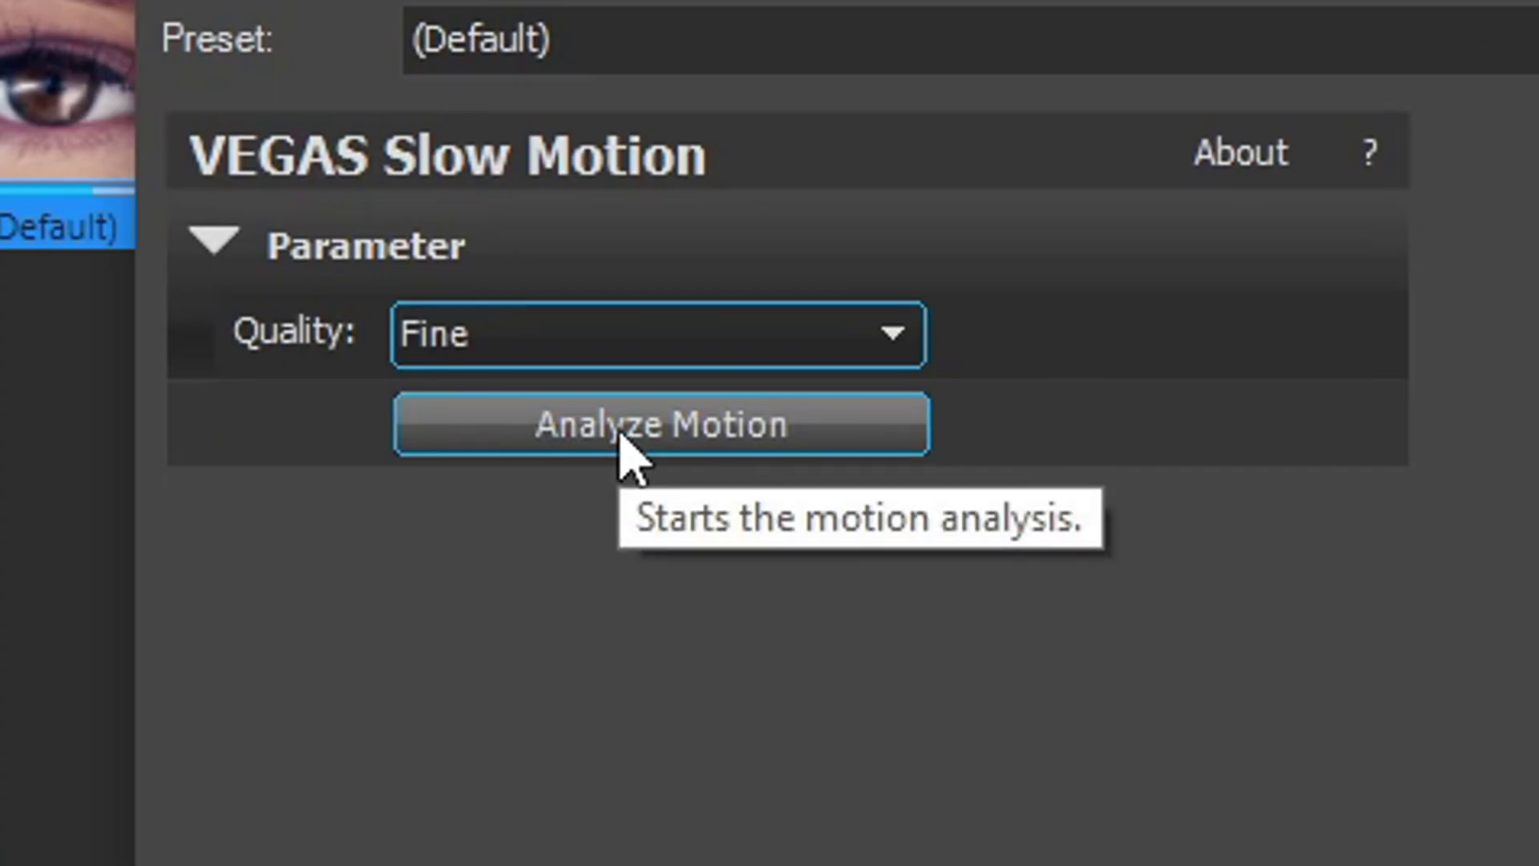
{"action": "left_click", "coordinate": [619, 441]}
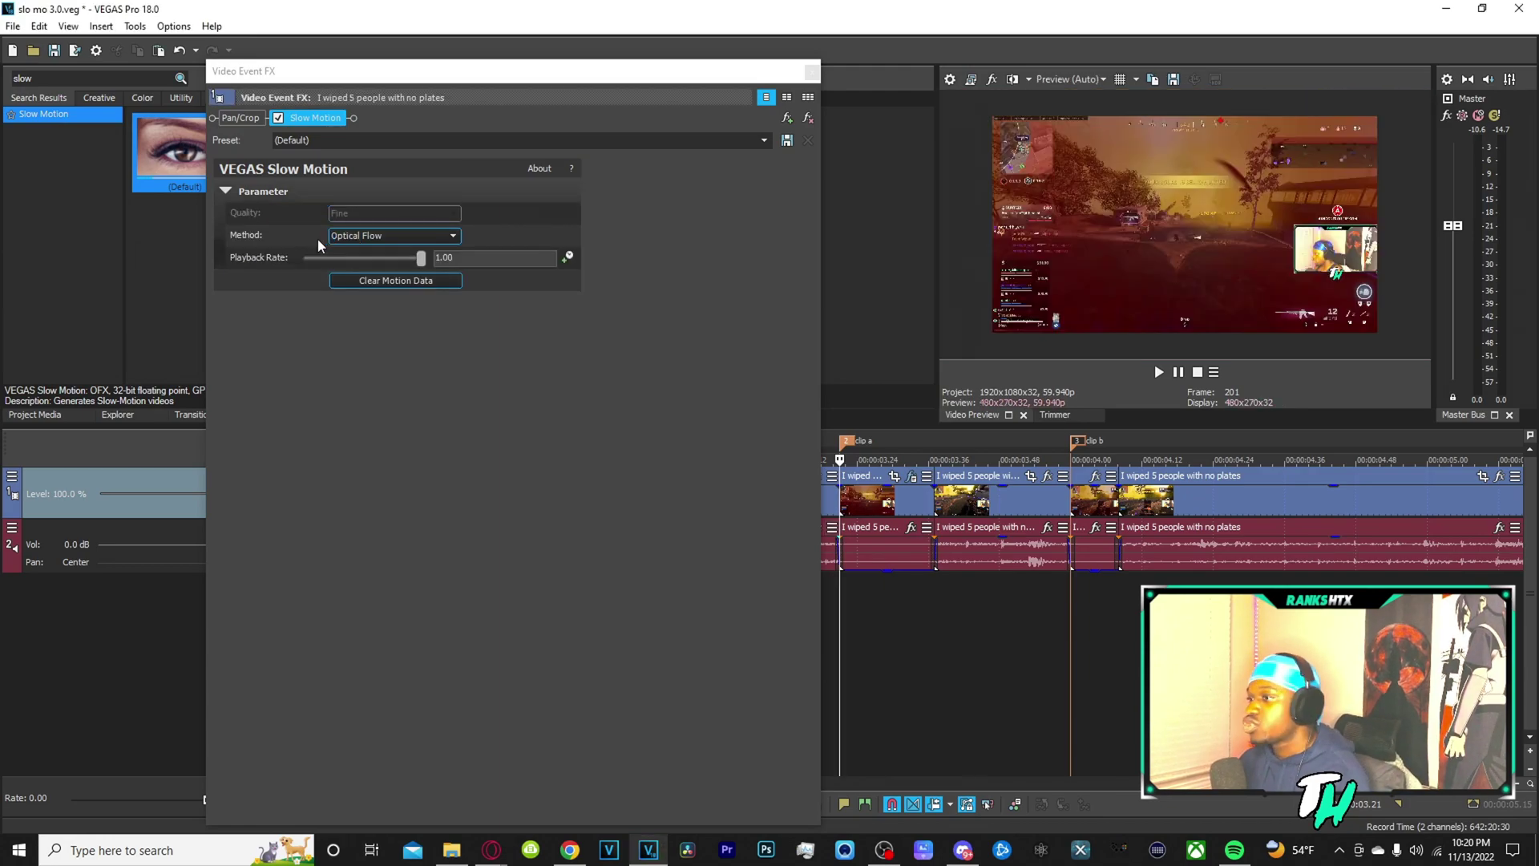
Set the Slow Motion playback rate of the clip at the clip a marker to 0.15
{"action": "scroll", "coordinate": [888, 503], "scroll_direction": "down", "scroll_amount": 10}
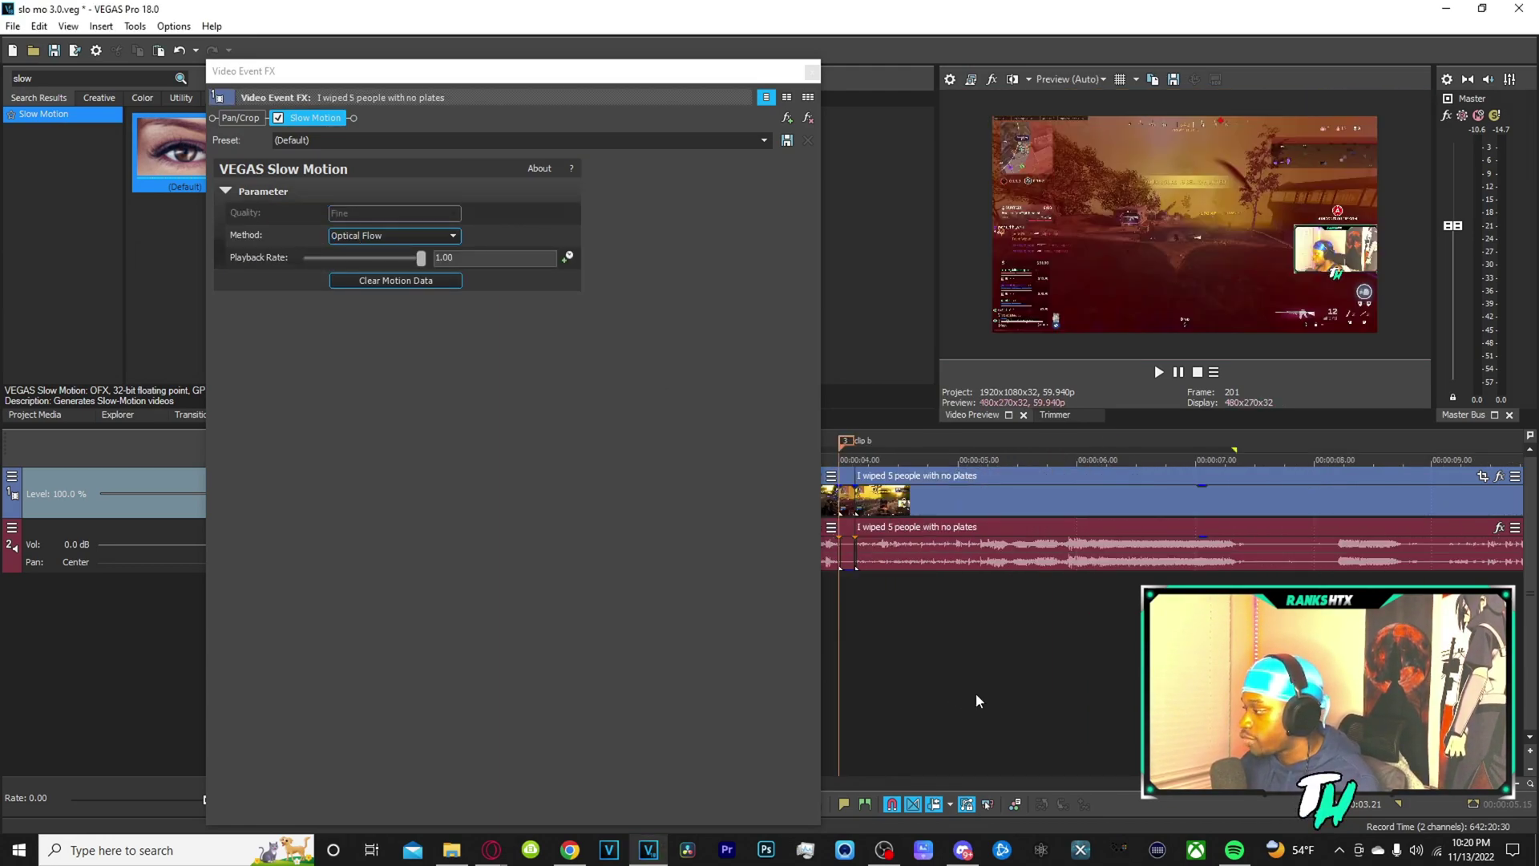
{"action": "left_click_drag", "start_coordinate": [581, 84], "coordinate": [375, 70]}
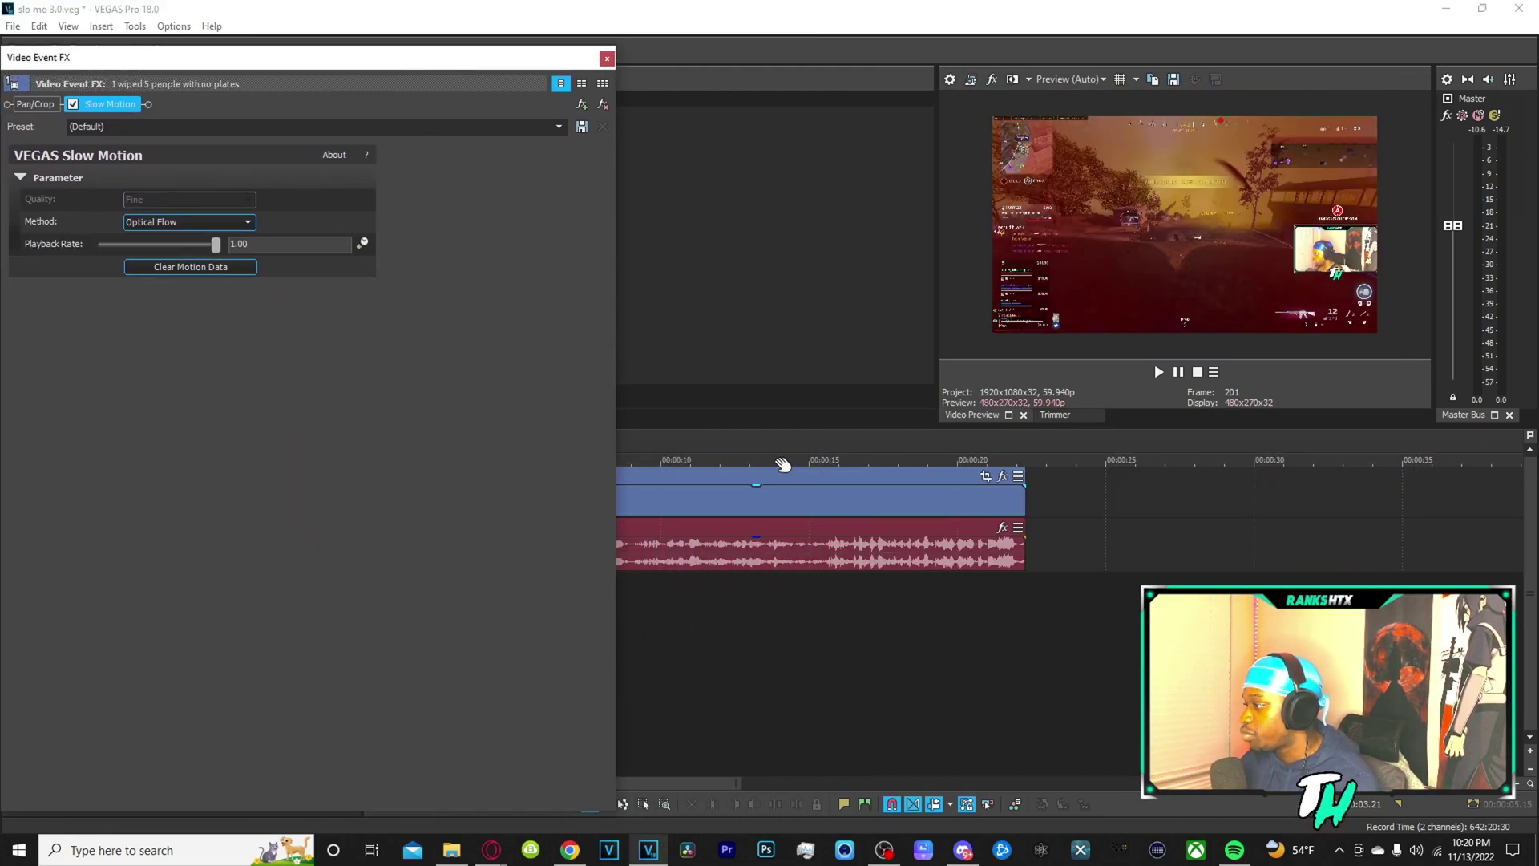
{"action": "left_click", "coordinate": [607, 58]}
{"action": "left_click_drag", "start_coordinate": [1023, 582], "coordinate": [494, 568]}
{"action": "left_click", "coordinate": [468, 593]}
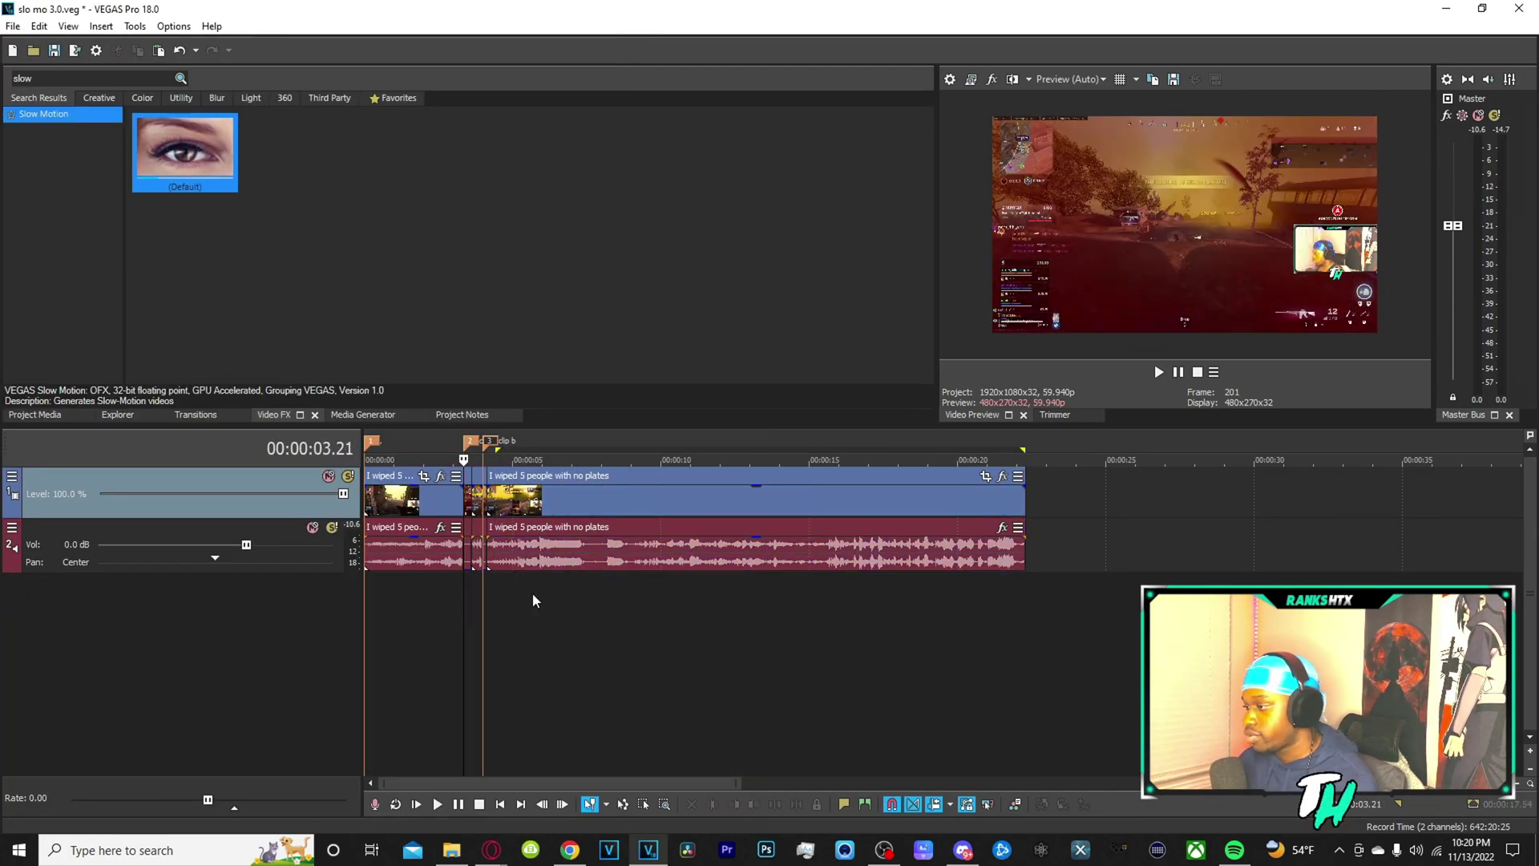
{"action": "scroll", "coordinate": [734, 603], "scroll_direction": "up", "scroll_amount": 6}
{"action": "left_click", "coordinate": [1164, 475]}
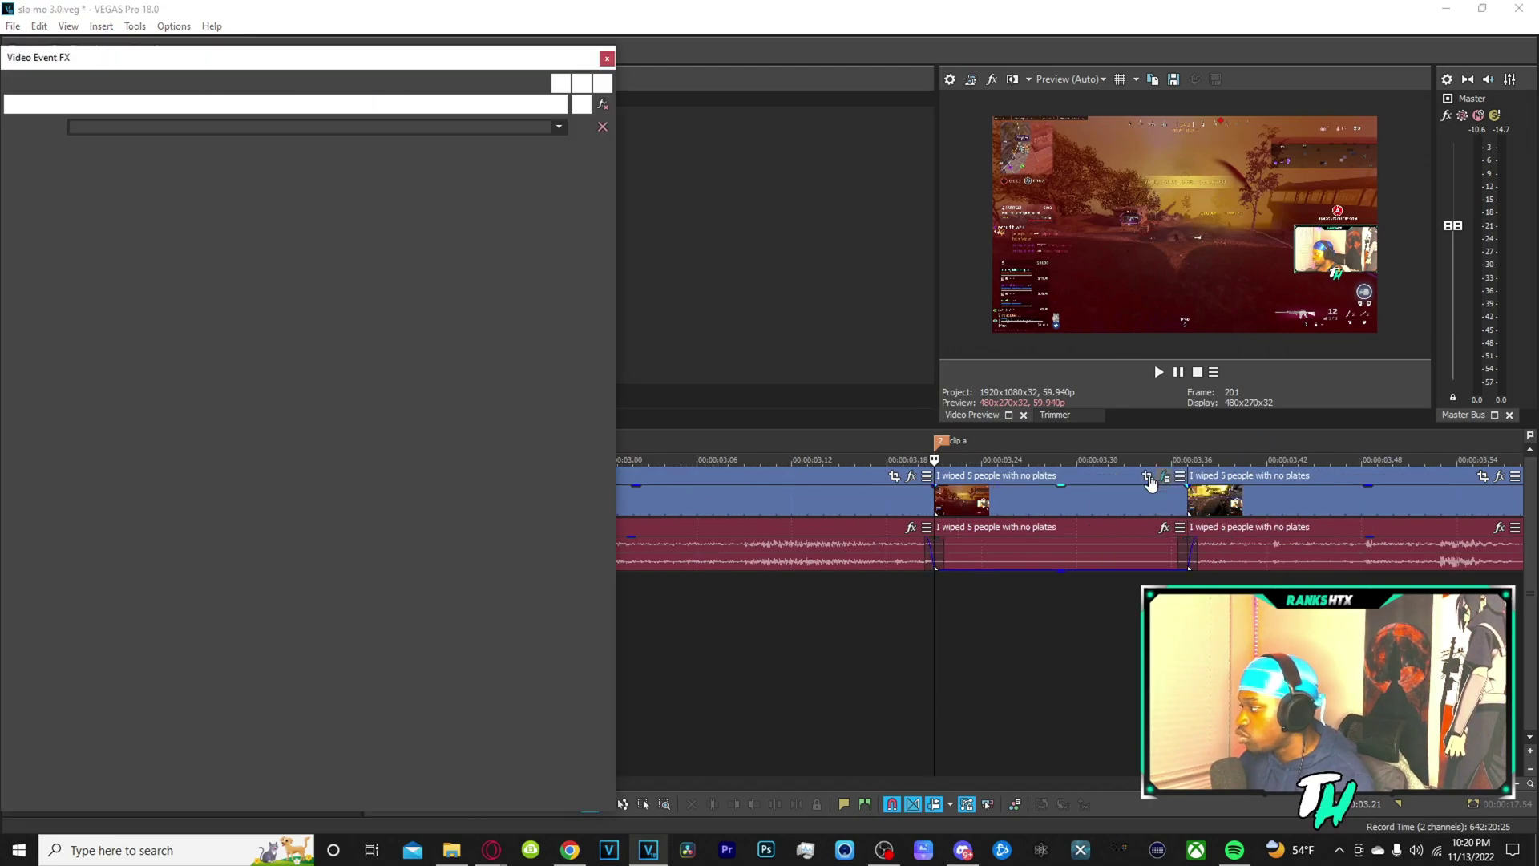
{"action": "left_click_drag", "start_coordinate": [323, 58], "coordinate": [418, 45]}
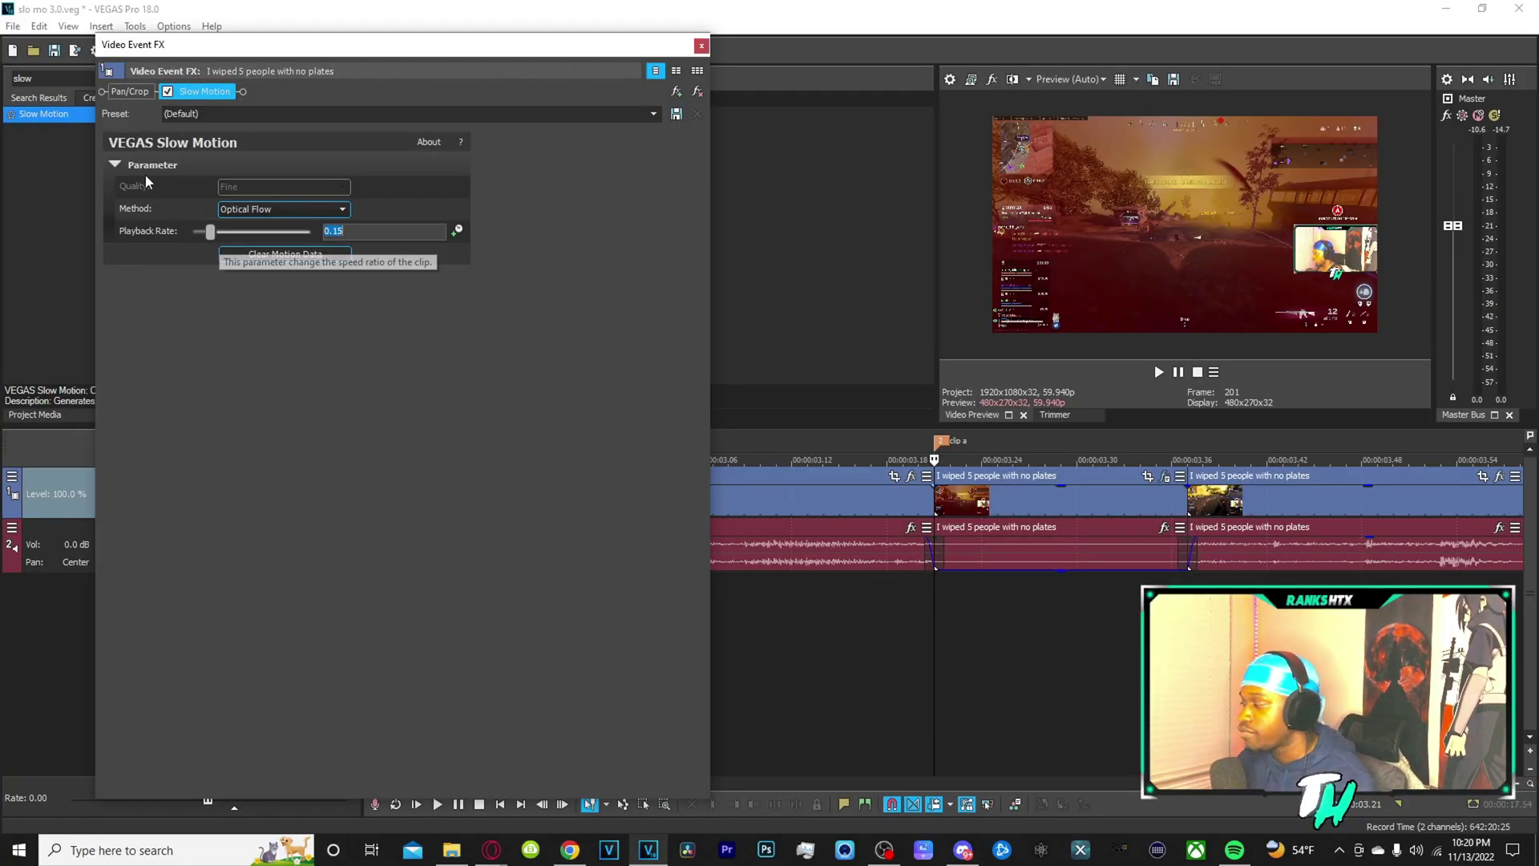
{"action": "left_click", "coordinate": [701, 46]}
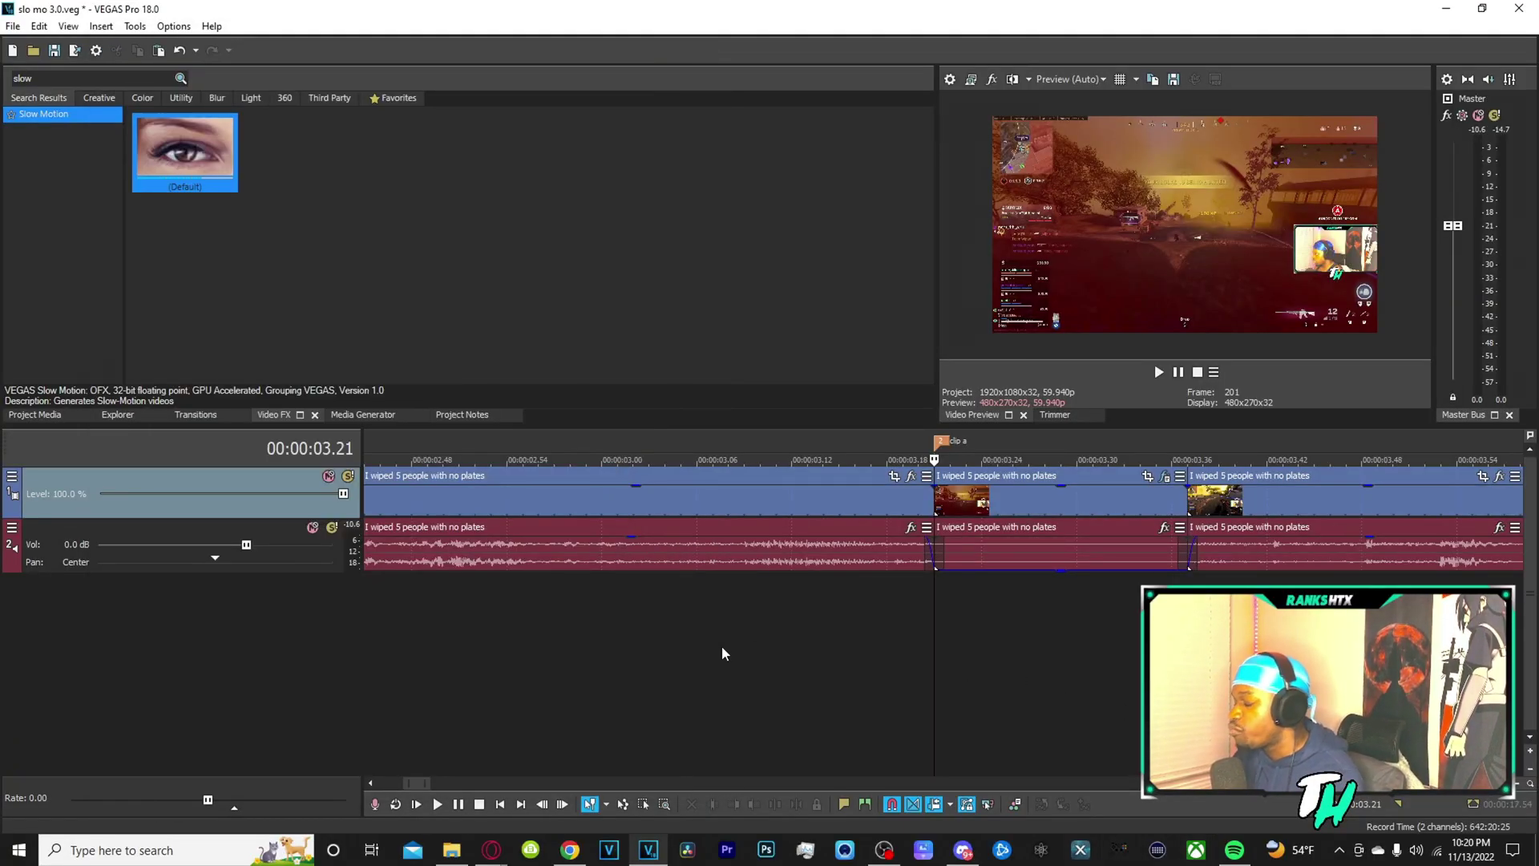
Play back the section leading into the clip a marker and return the cursor to that marker
{"action": "scroll", "coordinate": [720, 652], "scroll_direction": "down", "scroll_amount": 2}
{"action": "left_click", "coordinate": [860, 602]}
{"action": "key", "text": "space"}
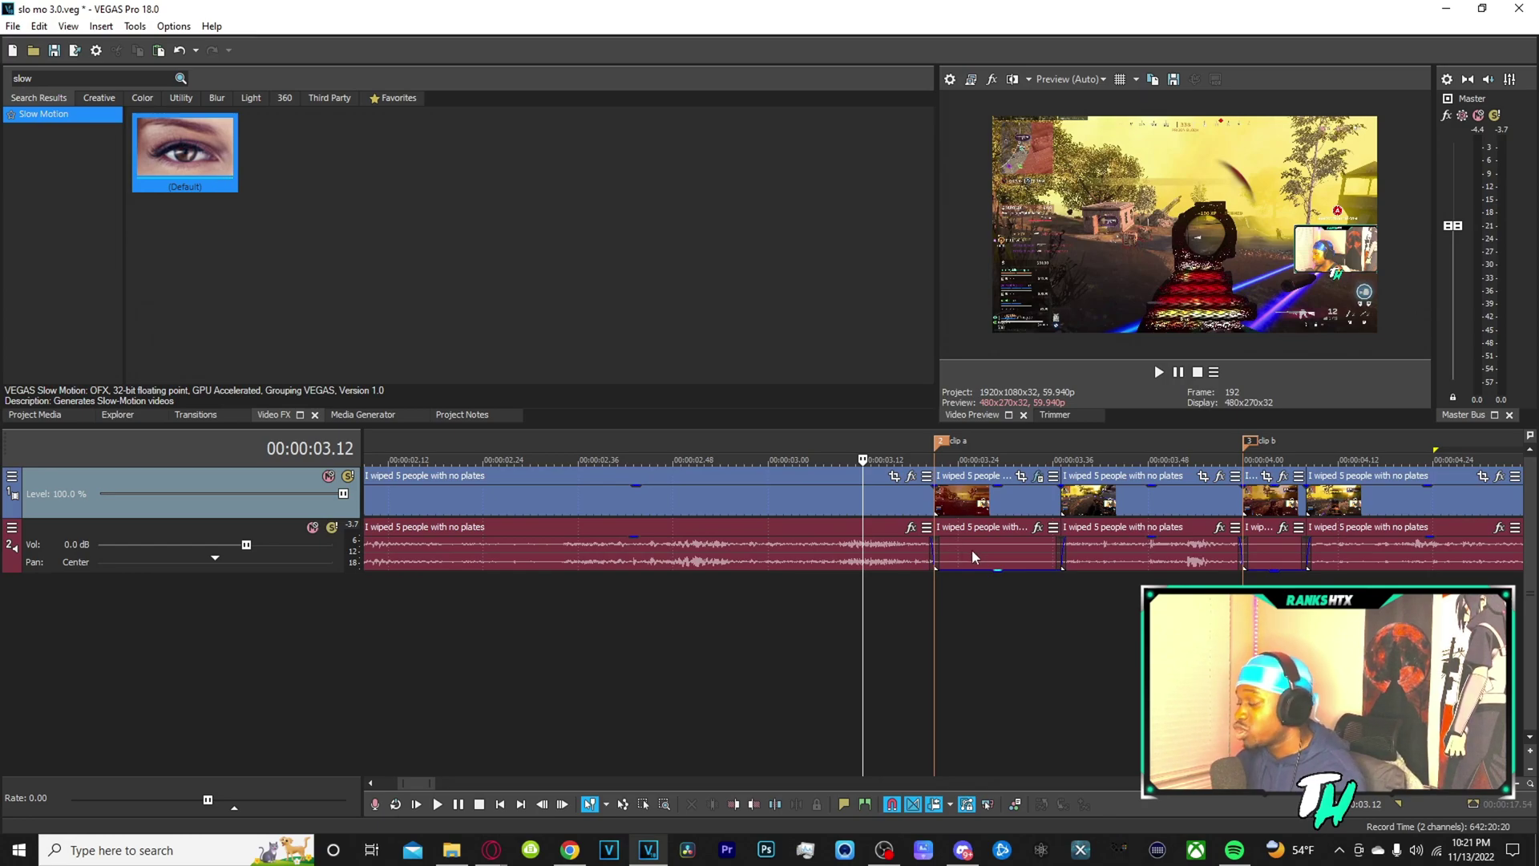
{"action": "left_click", "coordinate": [930, 580]}
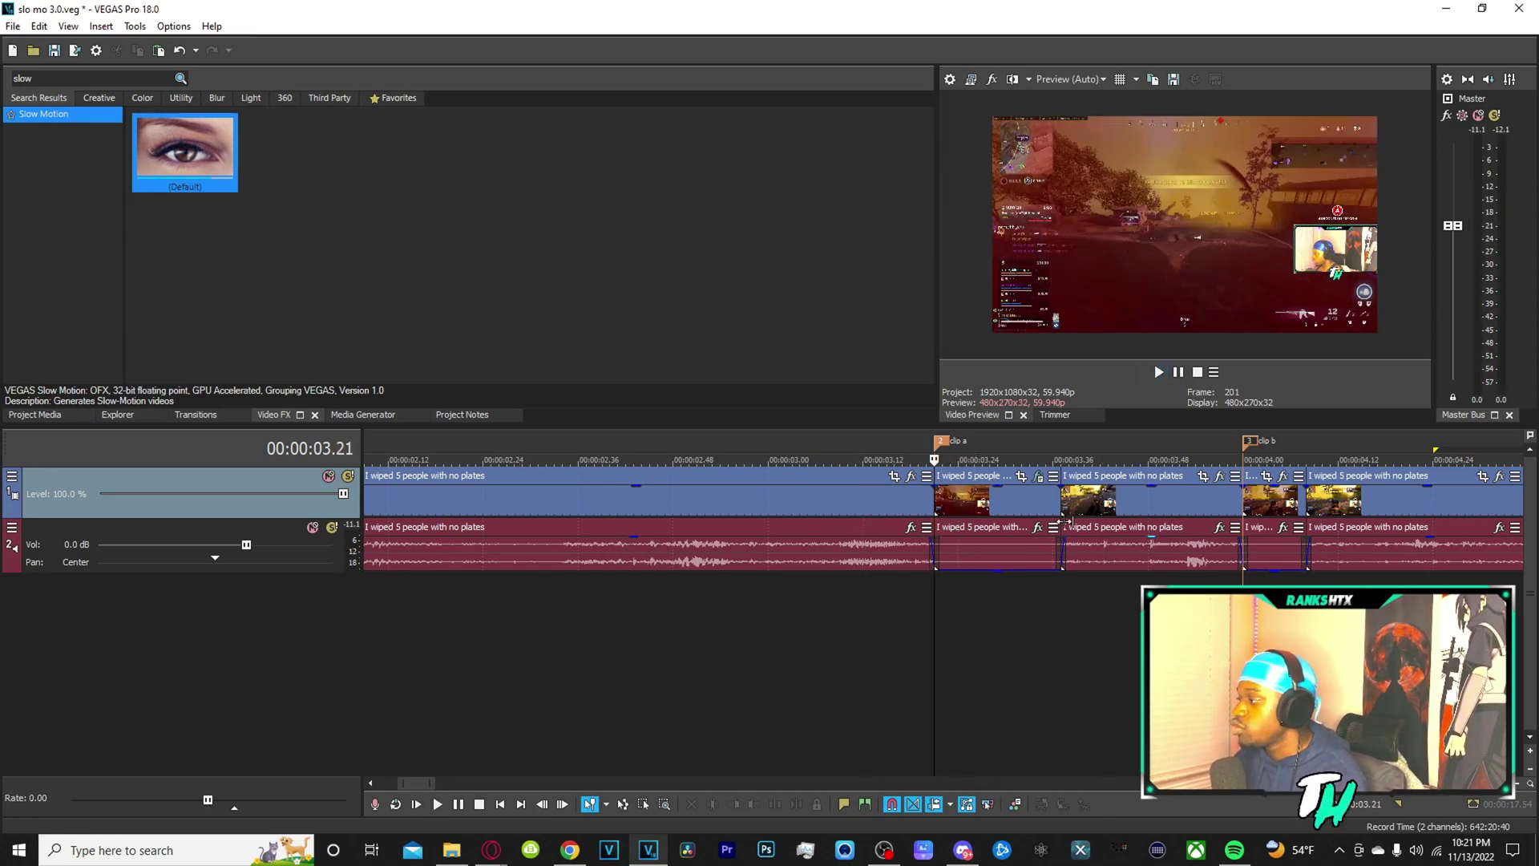
Extend the end of the slow-motion clip at the clip a marker past the clip b marker and play it back
{"action": "left_click_drag", "start_coordinate": [1063, 506], "coordinate": [1226, 507]}
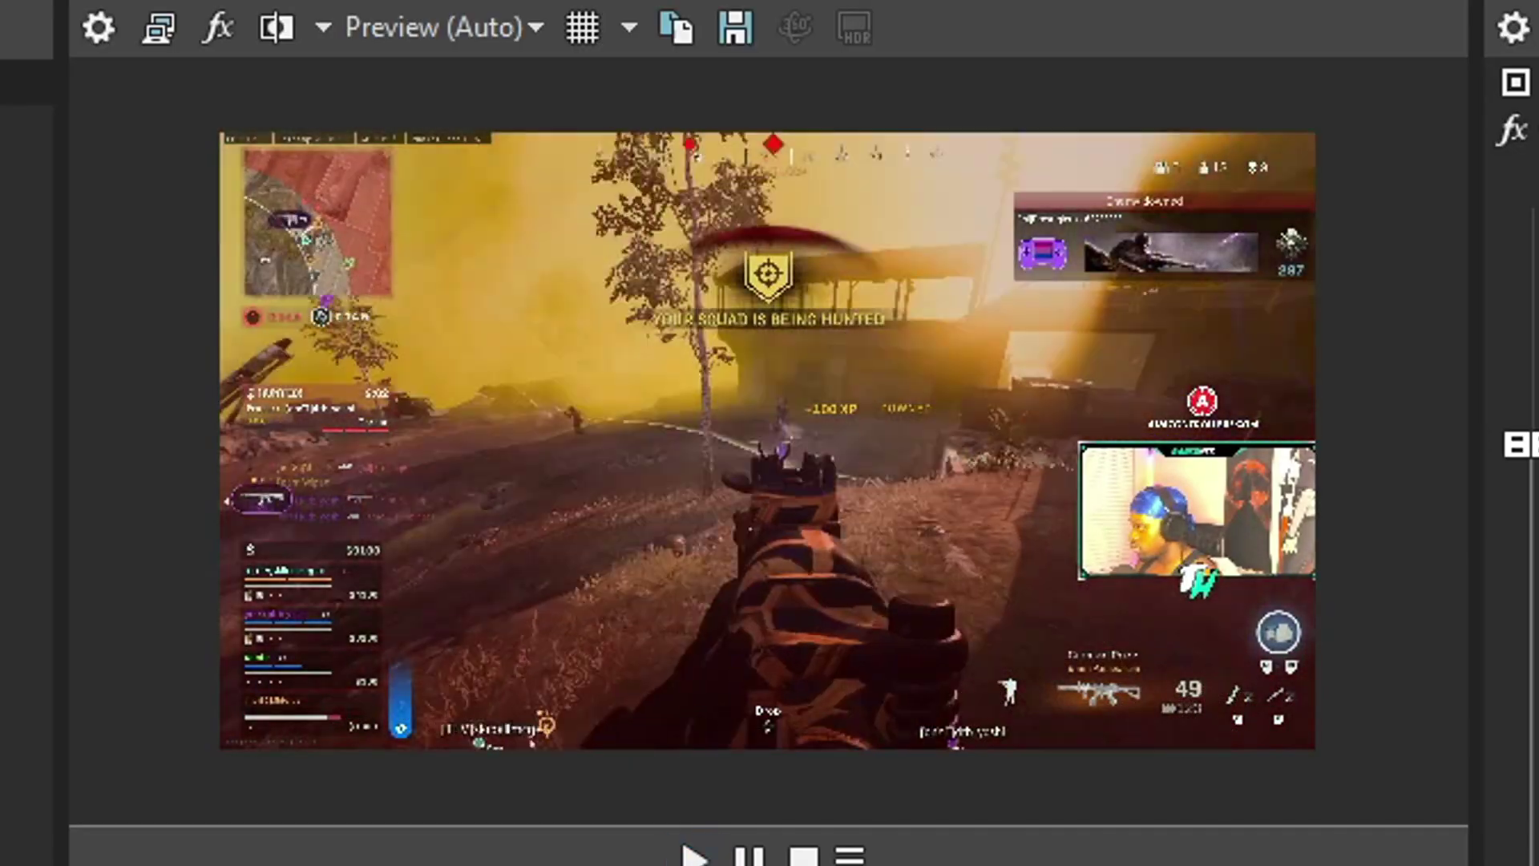
{"action": "scroll", "coordinate": [1045, 636], "scroll_direction": "down", "scroll_amount": 2}
{"action": "scroll", "coordinate": [1046, 636], "scroll_direction": "down", "scroll_amount": 1}
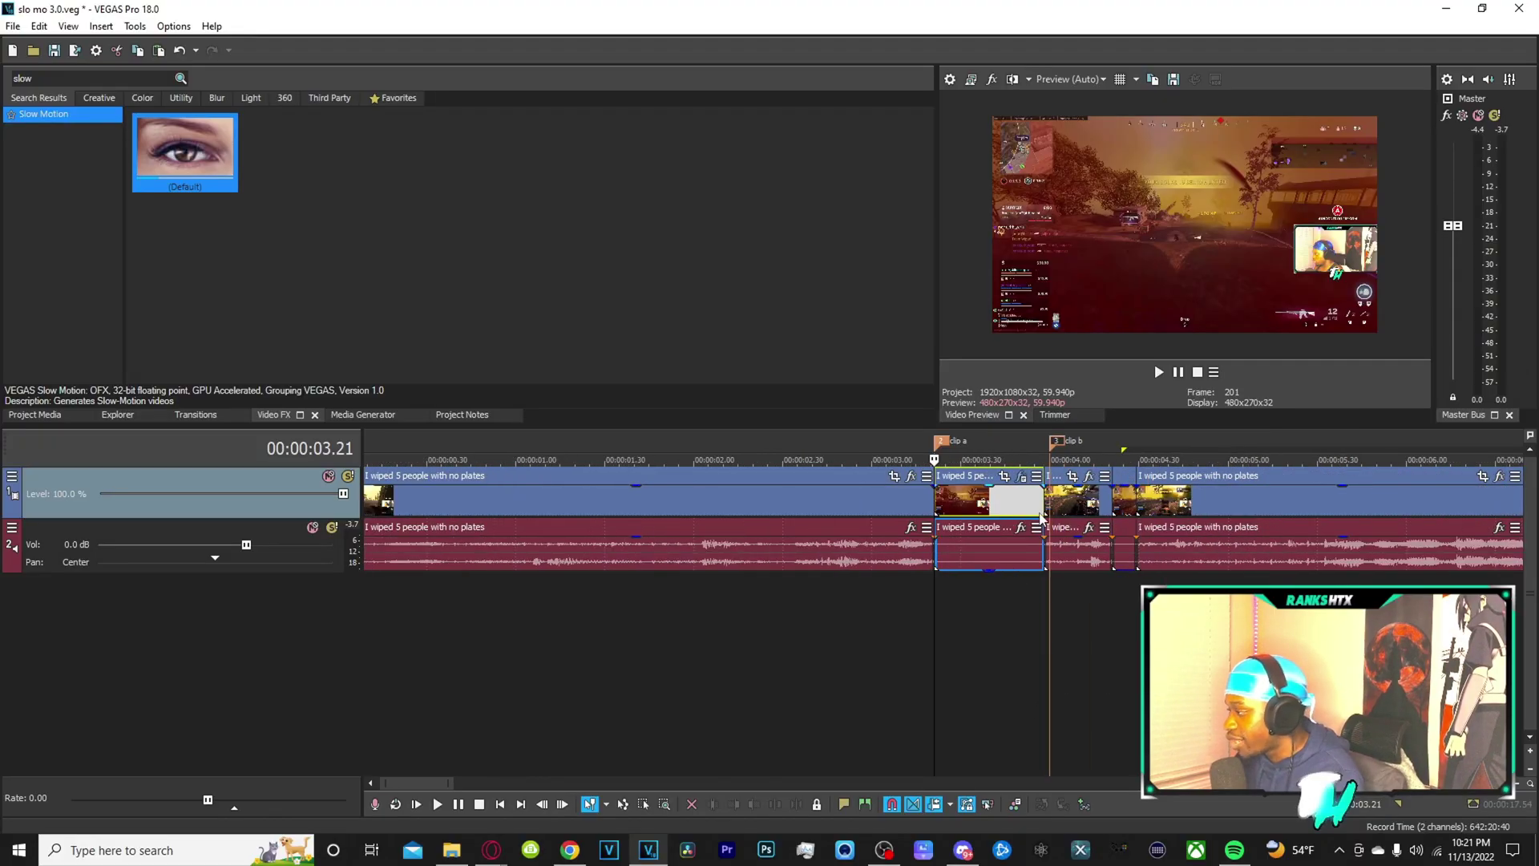
{"action": "left_click_drag", "start_coordinate": [1046, 504], "coordinate": [1086, 525]}
{"action": "scroll", "coordinate": [1154, 581], "scroll_direction": "up", "scroll_amount": 2}
{"action": "key", "text": "space"}
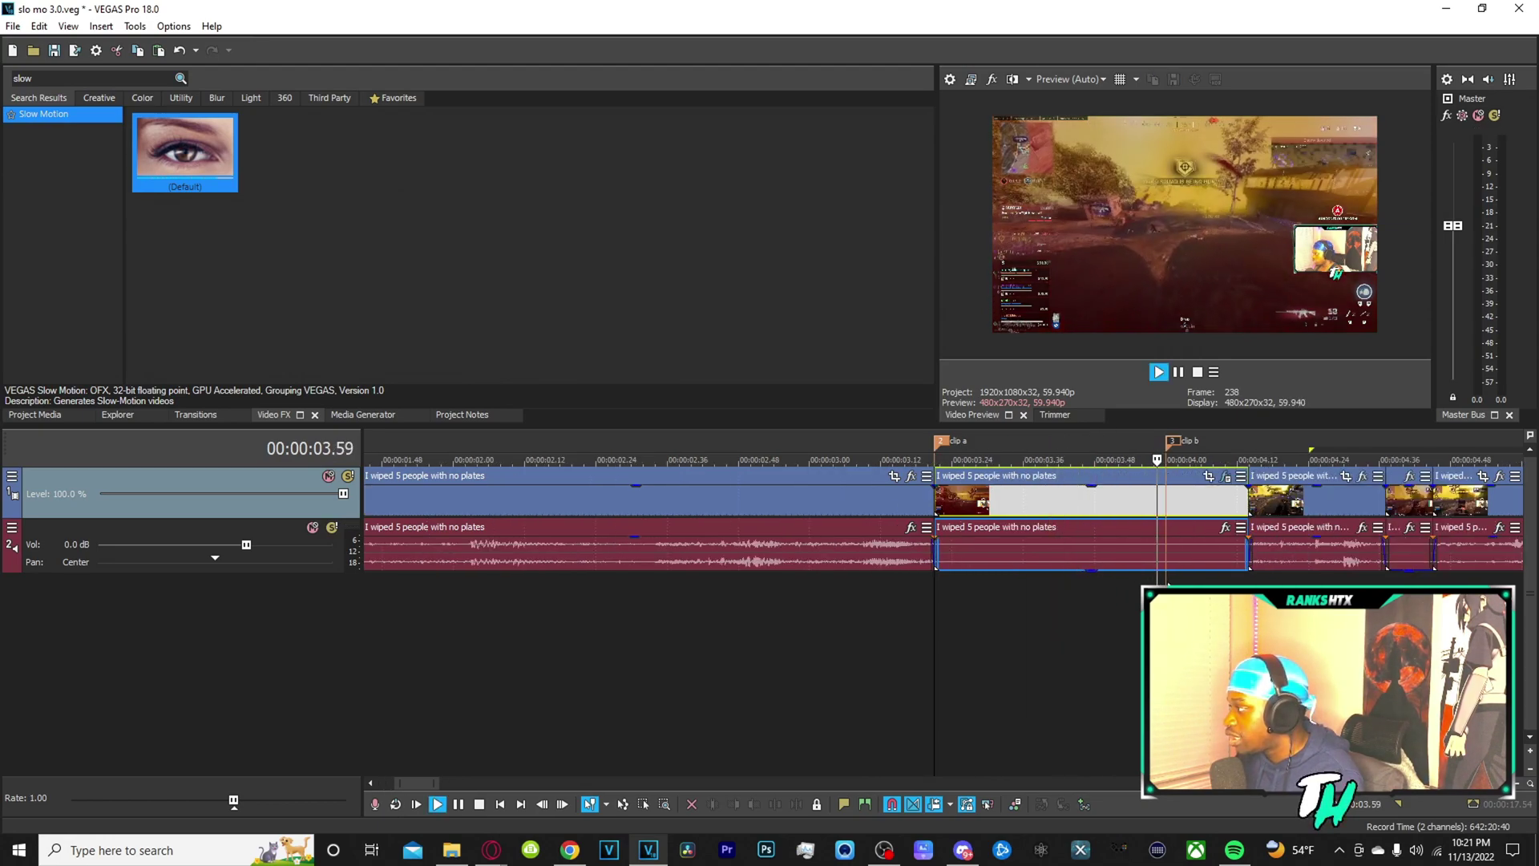
{"action": "key", "text": "space"}
Re-enter the Slow Motion playback rate of the extended clip and replay it from the clip a marker
{"action": "left_click", "coordinate": [1226, 475]}
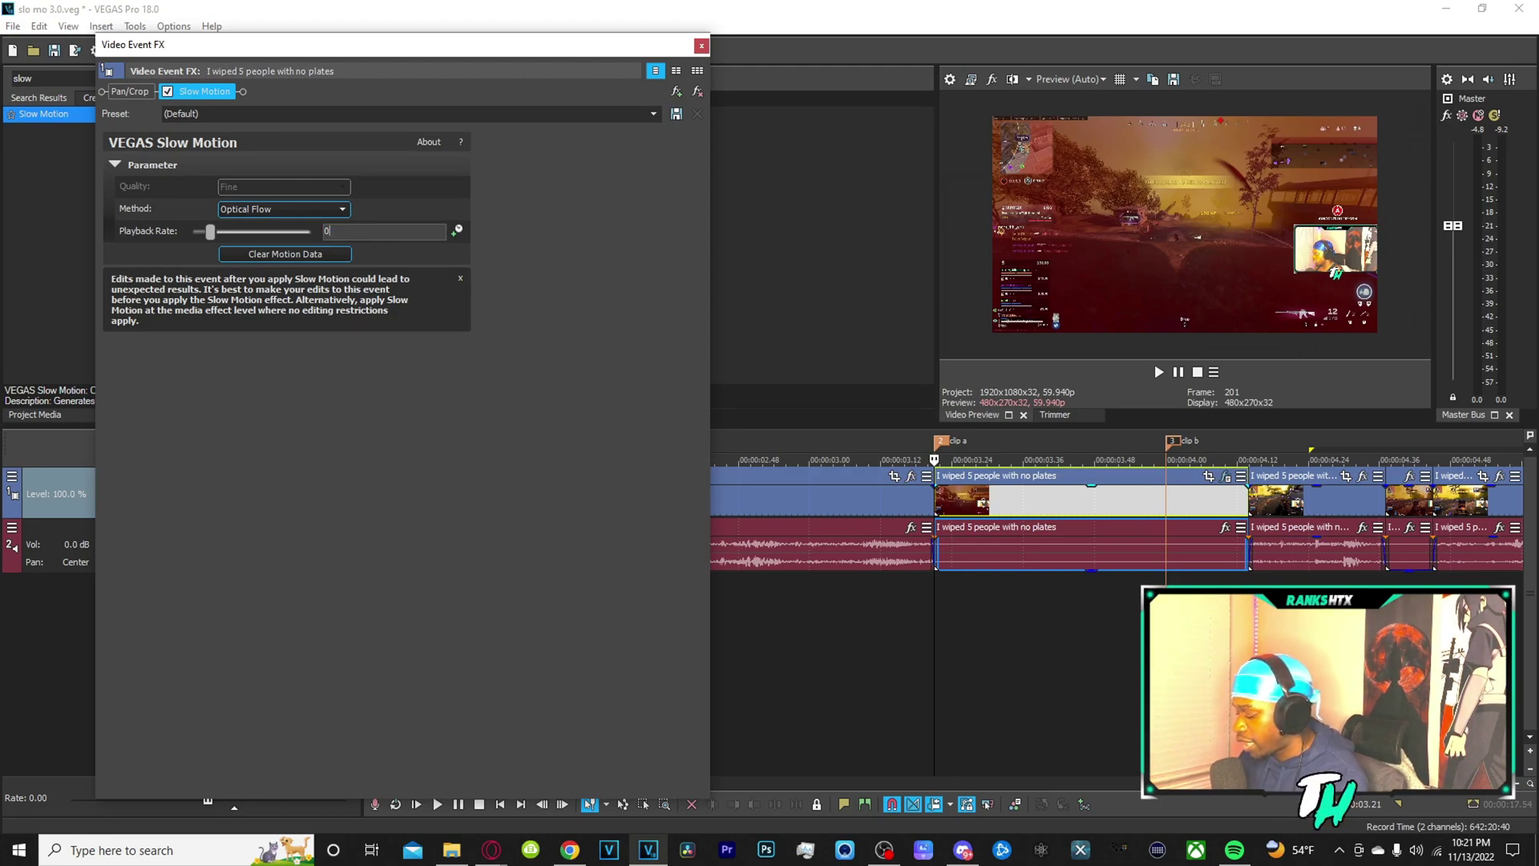
{"action": "left_click", "coordinate": [701, 46]}
{"action": "key", "text": "space"}
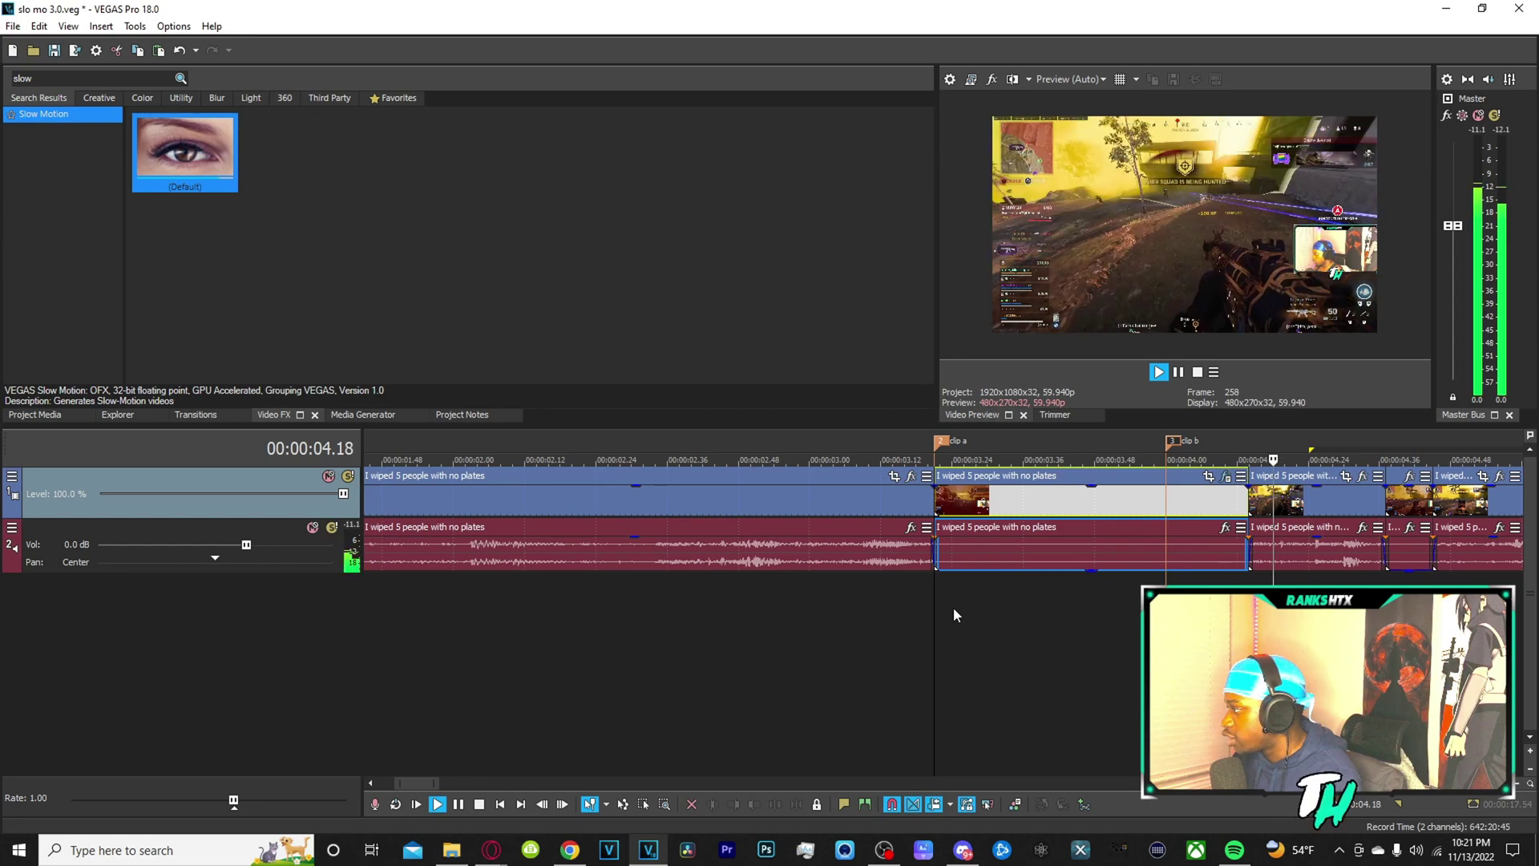
{"action": "key", "text": "space"}
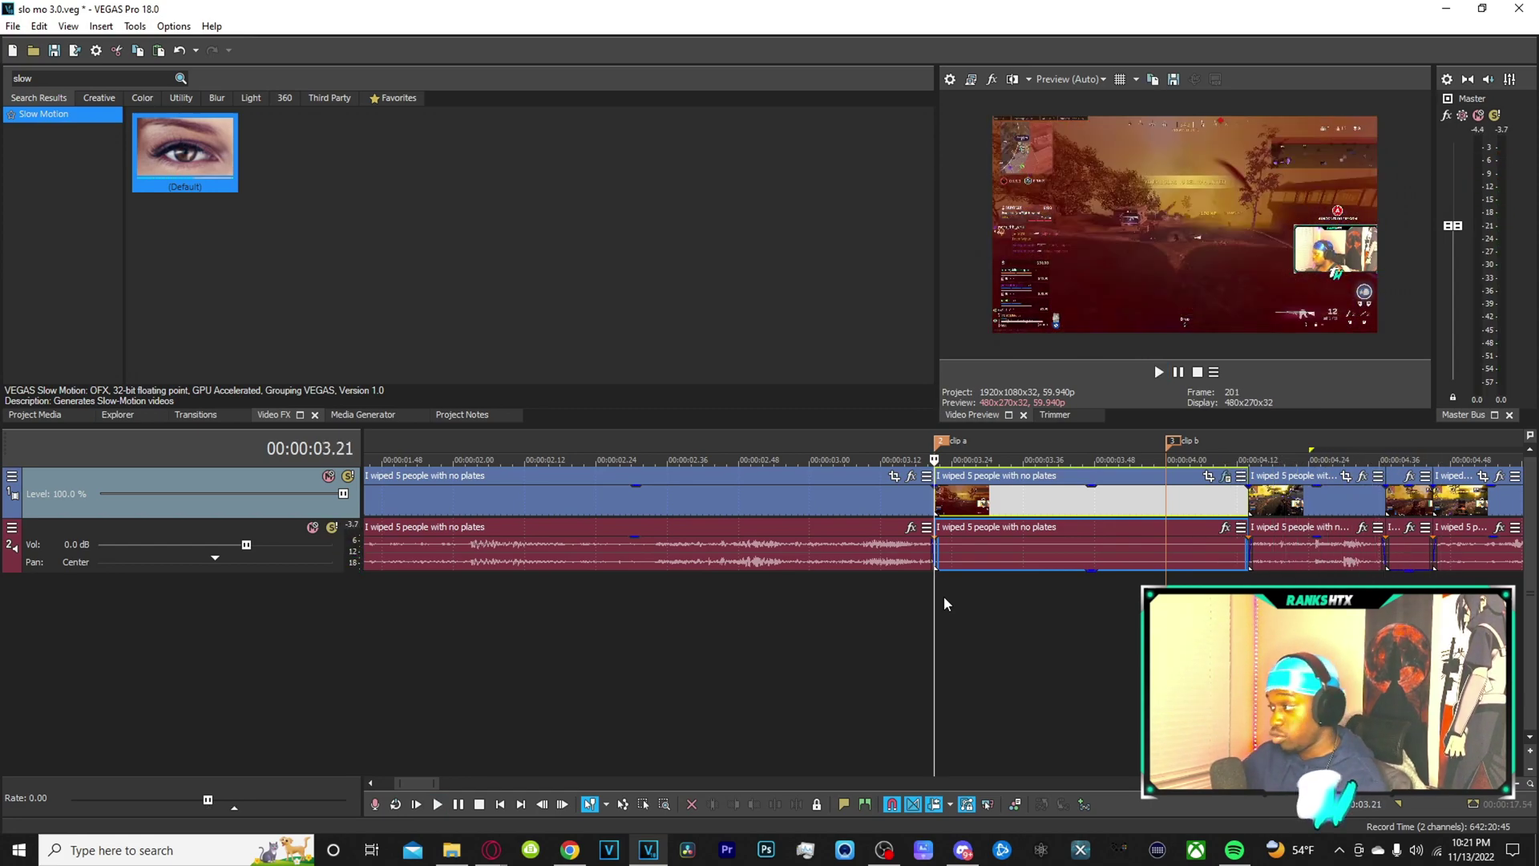
{"action": "key", "text": "space"}
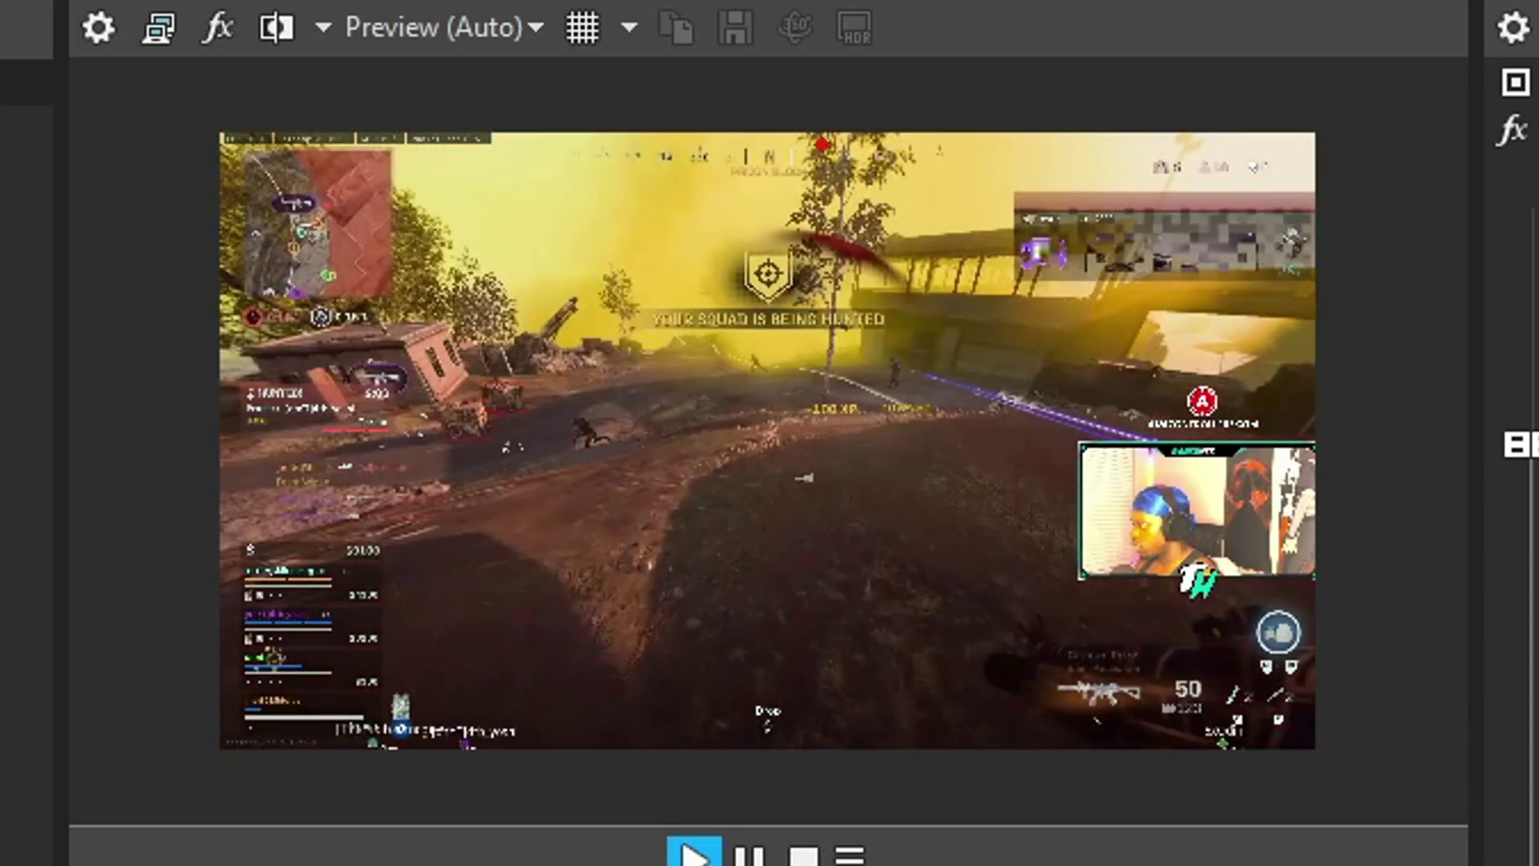
{"action": "key", "text": "space"}
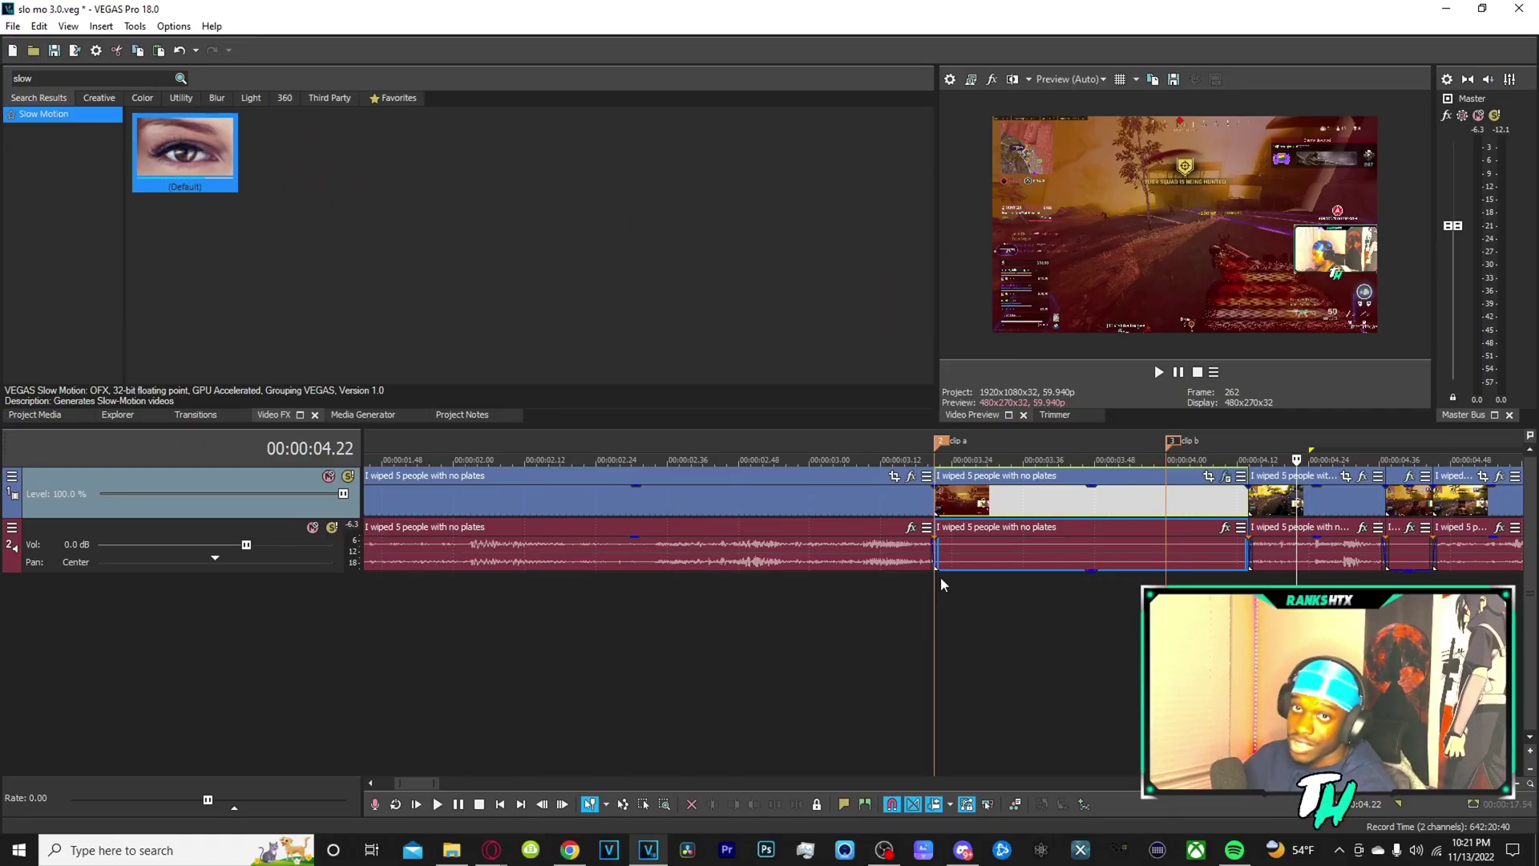
{"action": "left_click", "coordinate": [936, 588]}
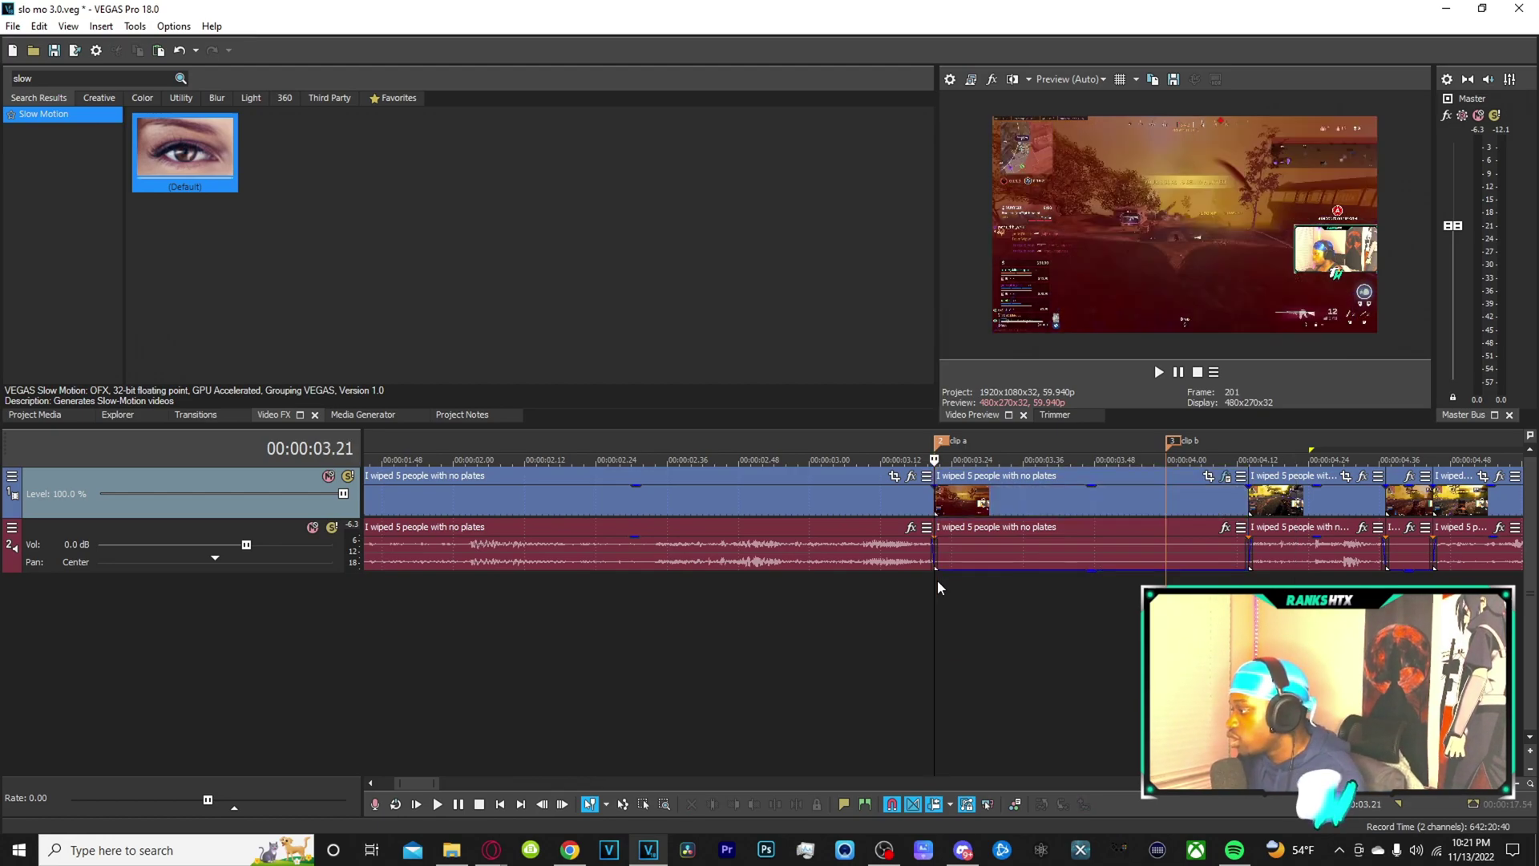
Apply the default Slow Motion effect to the last short clip, starting at 00:00:04.37, and analyze its motion at Fine quality
{"action": "left_click", "coordinate": [1383, 503]}
{"action": "scroll", "coordinate": [1385, 498], "scroll_direction": "up", "scroll_amount": 3}
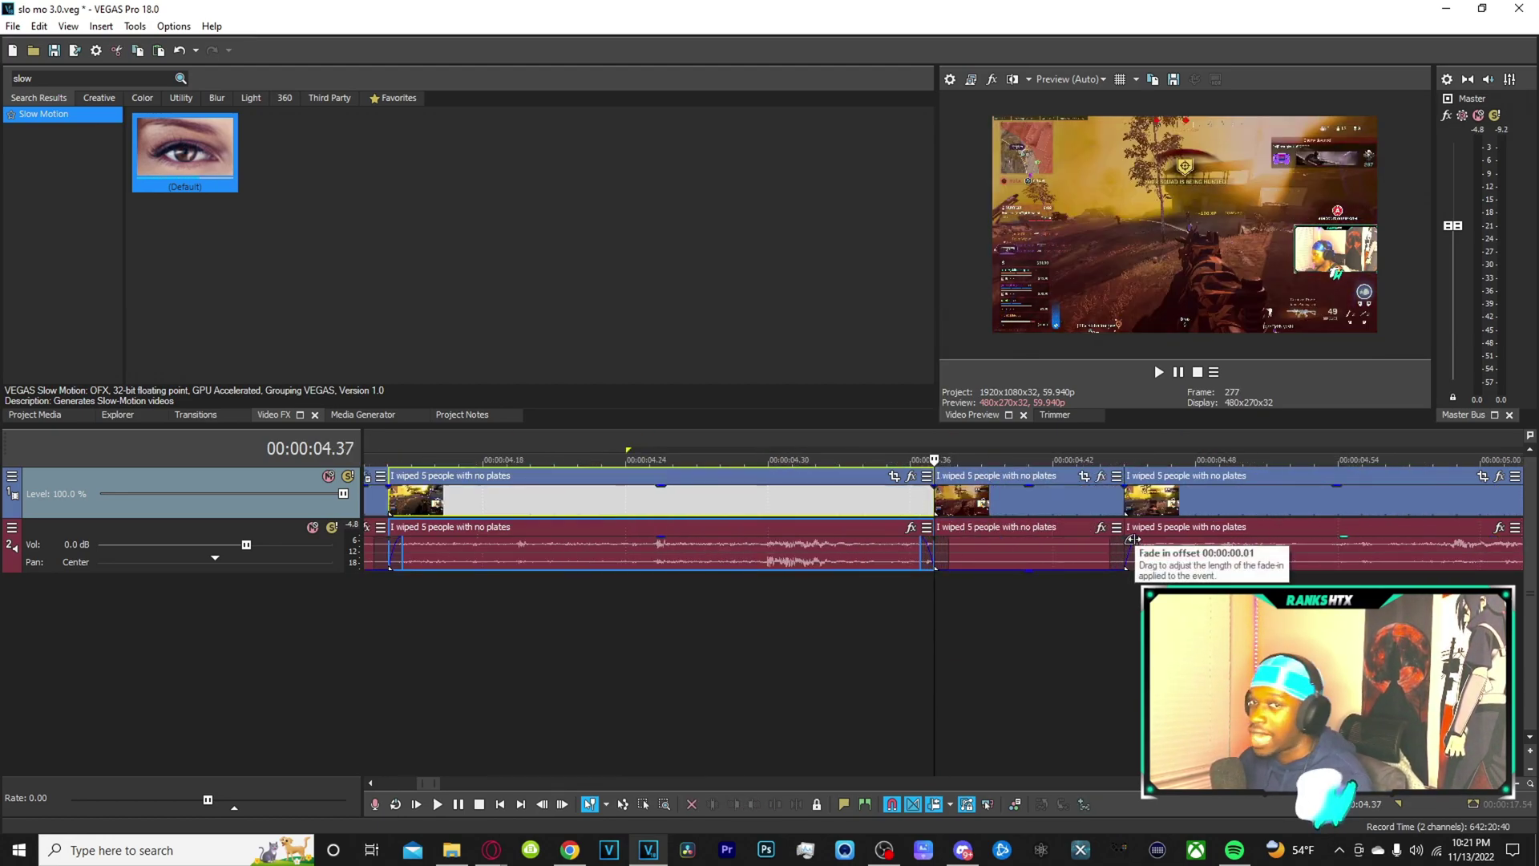
{"action": "left_click_drag", "start_coordinate": [1132, 539], "coordinate": [1138, 539]}
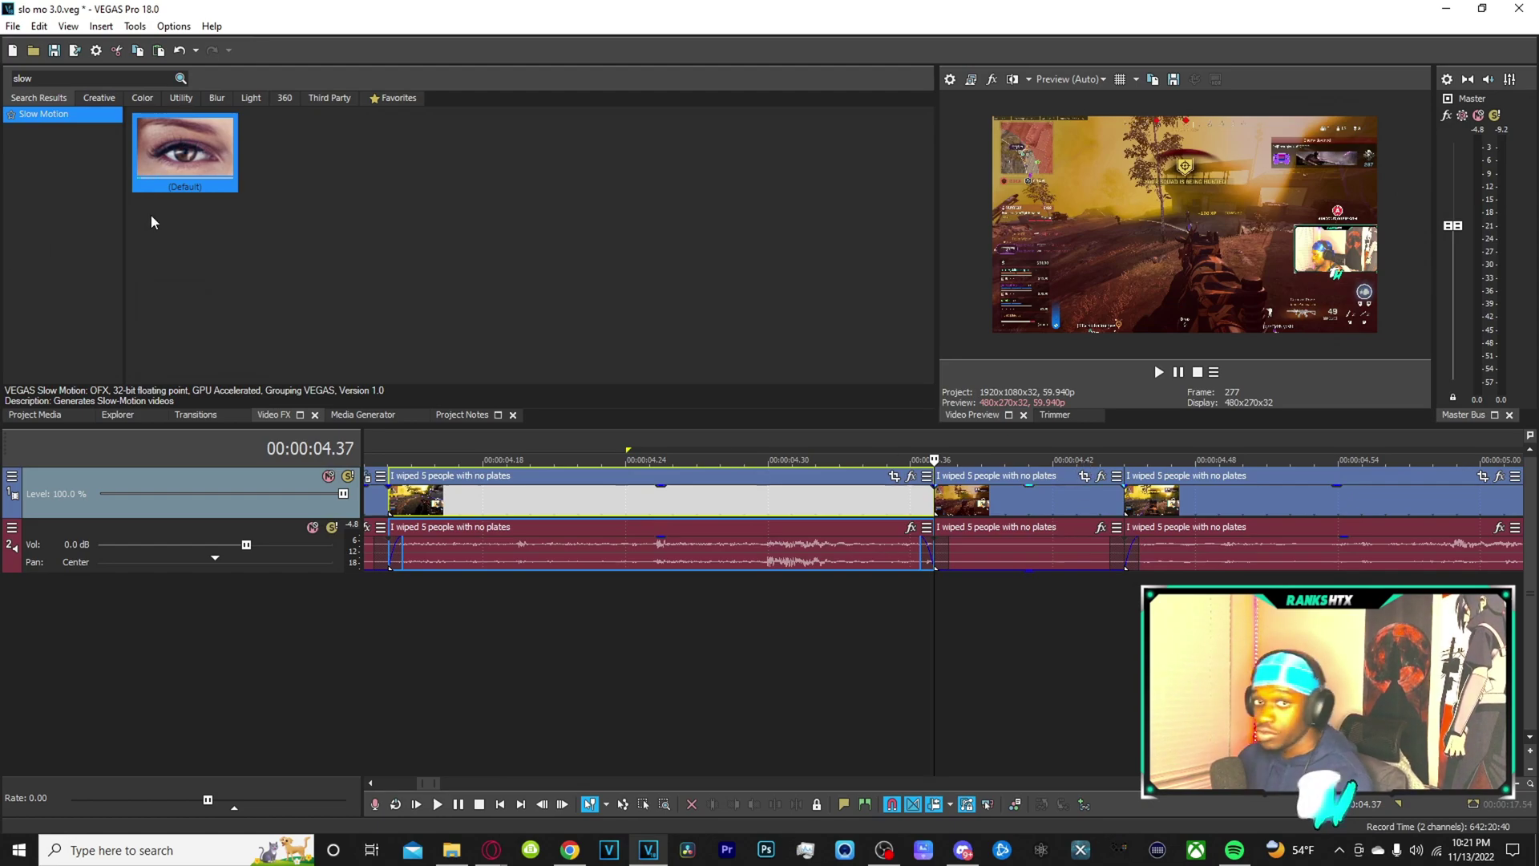
{"action": "left_click_drag", "start_coordinate": [172, 135], "coordinate": [929, 435]}
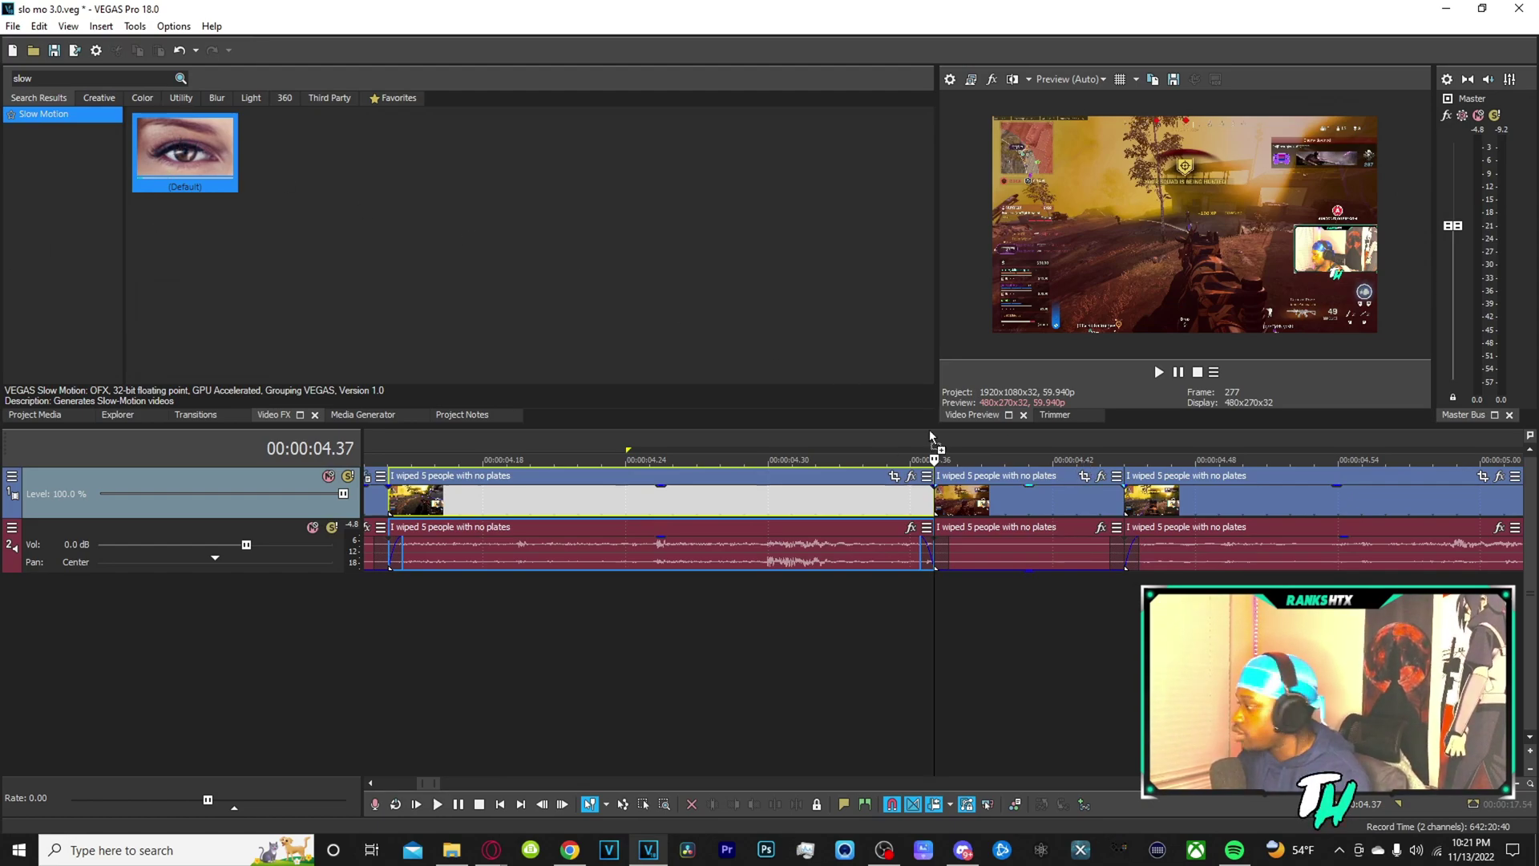
{"action": "left_click_drag", "start_coordinate": [1023, 490], "coordinate": [1025, 493]}
{"action": "left_click", "coordinate": [226, 189]}
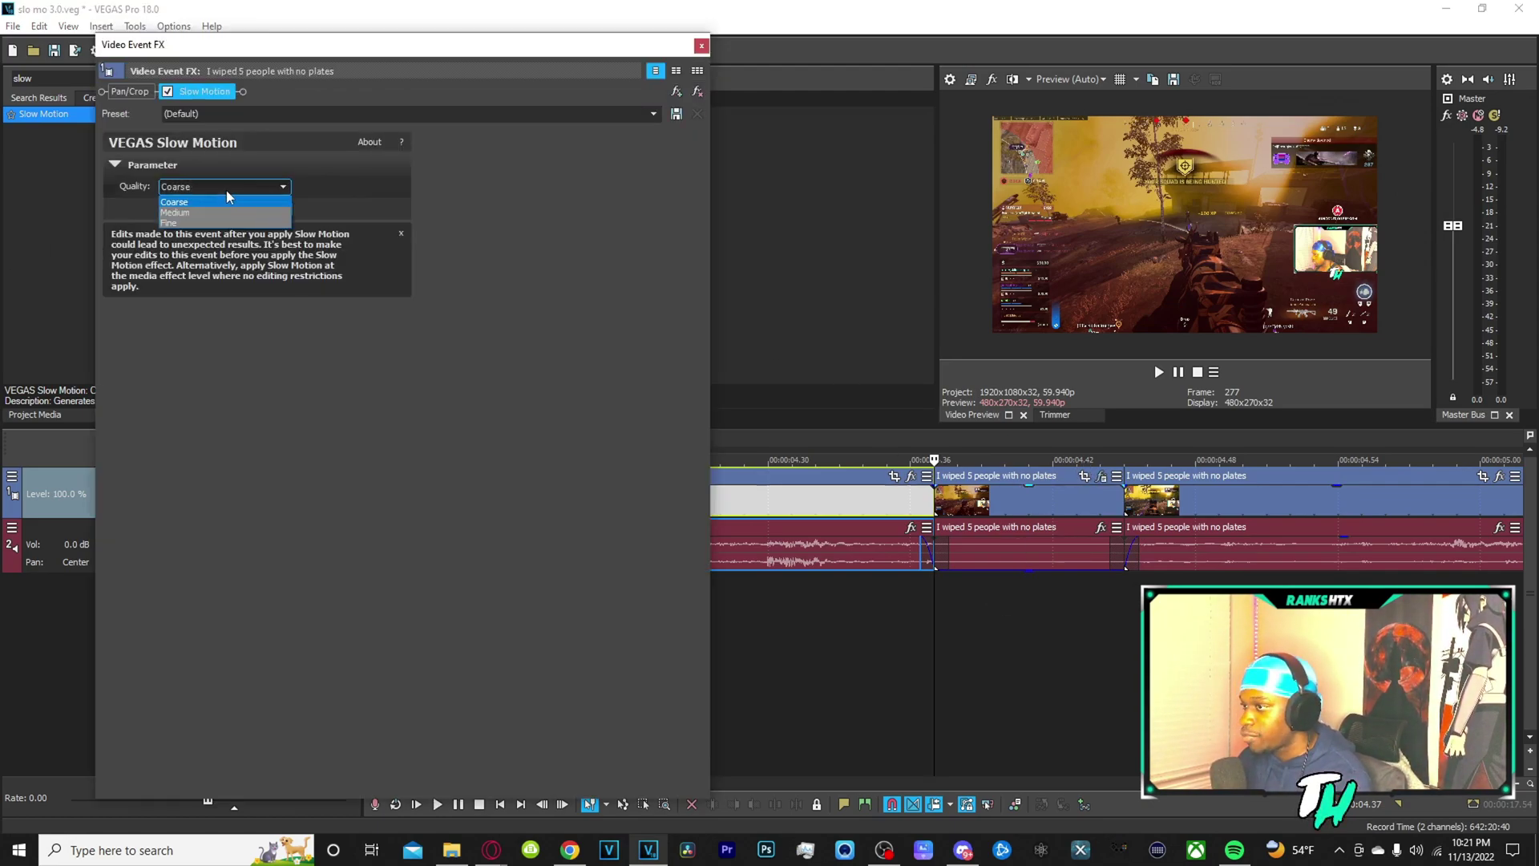
{"action": "left_click", "coordinate": [201, 219]}
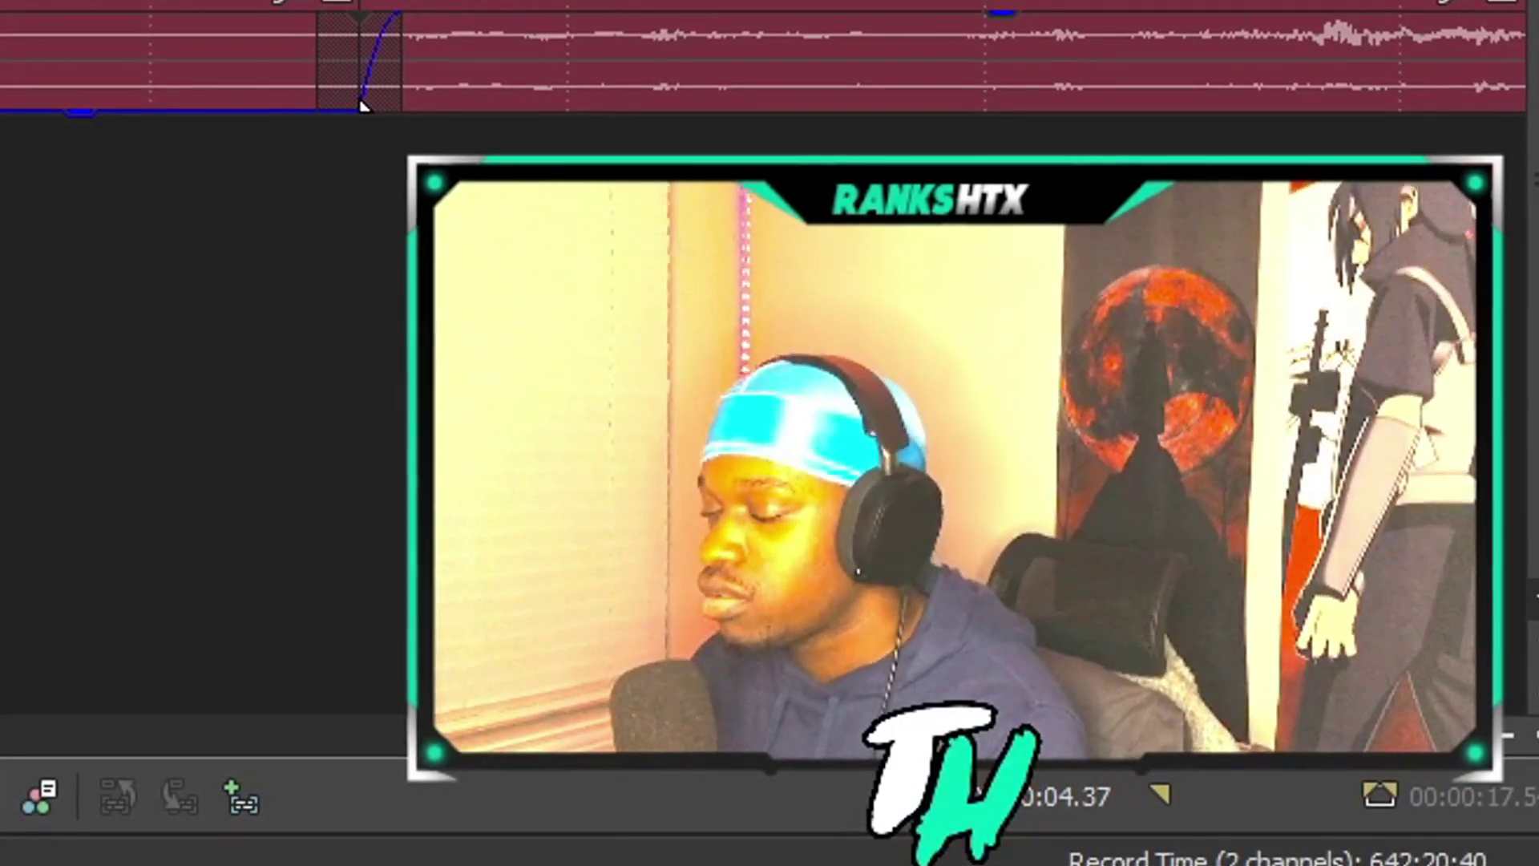
{"action": "left_click", "coordinate": [225, 208]}
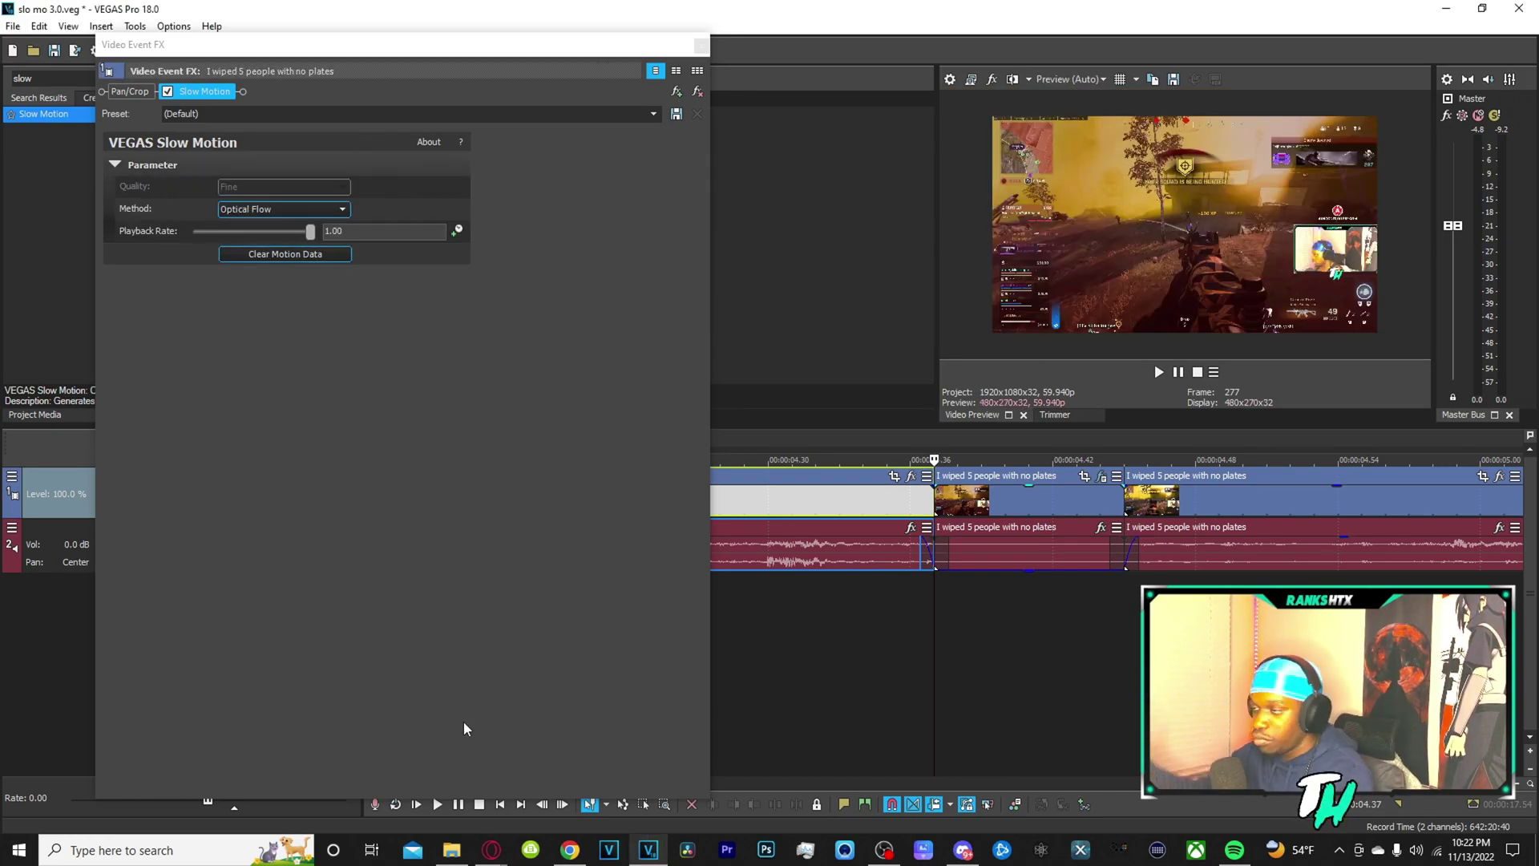
Set the last short clip's Slow Motion playback rate to 0.15 and extend the clip's end to about 00:00:04.57
{"action": "left_click", "coordinate": [310, 233]}
{"action": "type", "text": "0.15"}
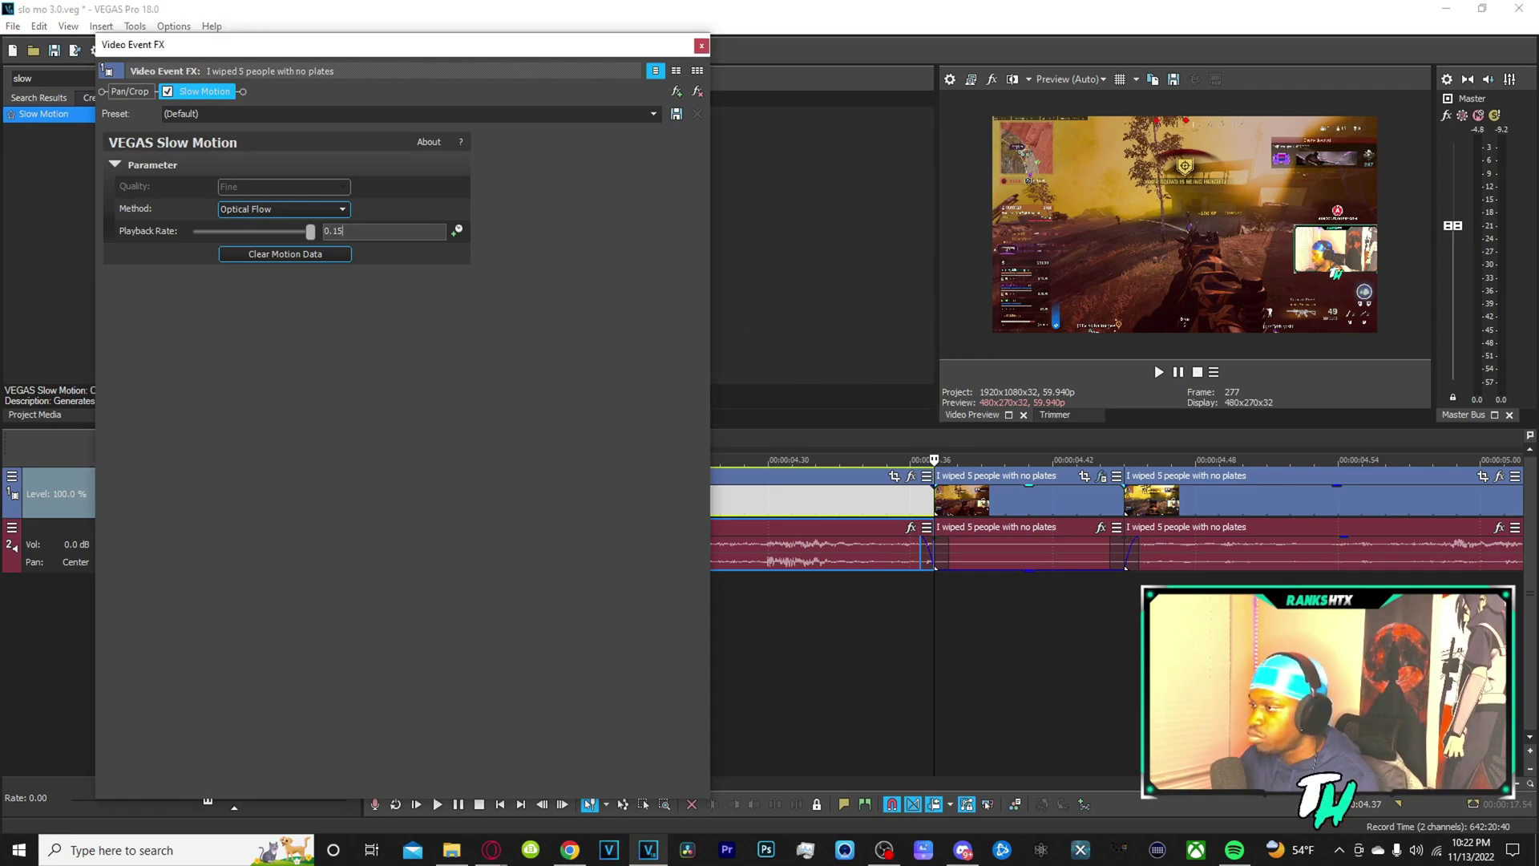
{"action": "key", "text": "Return"}
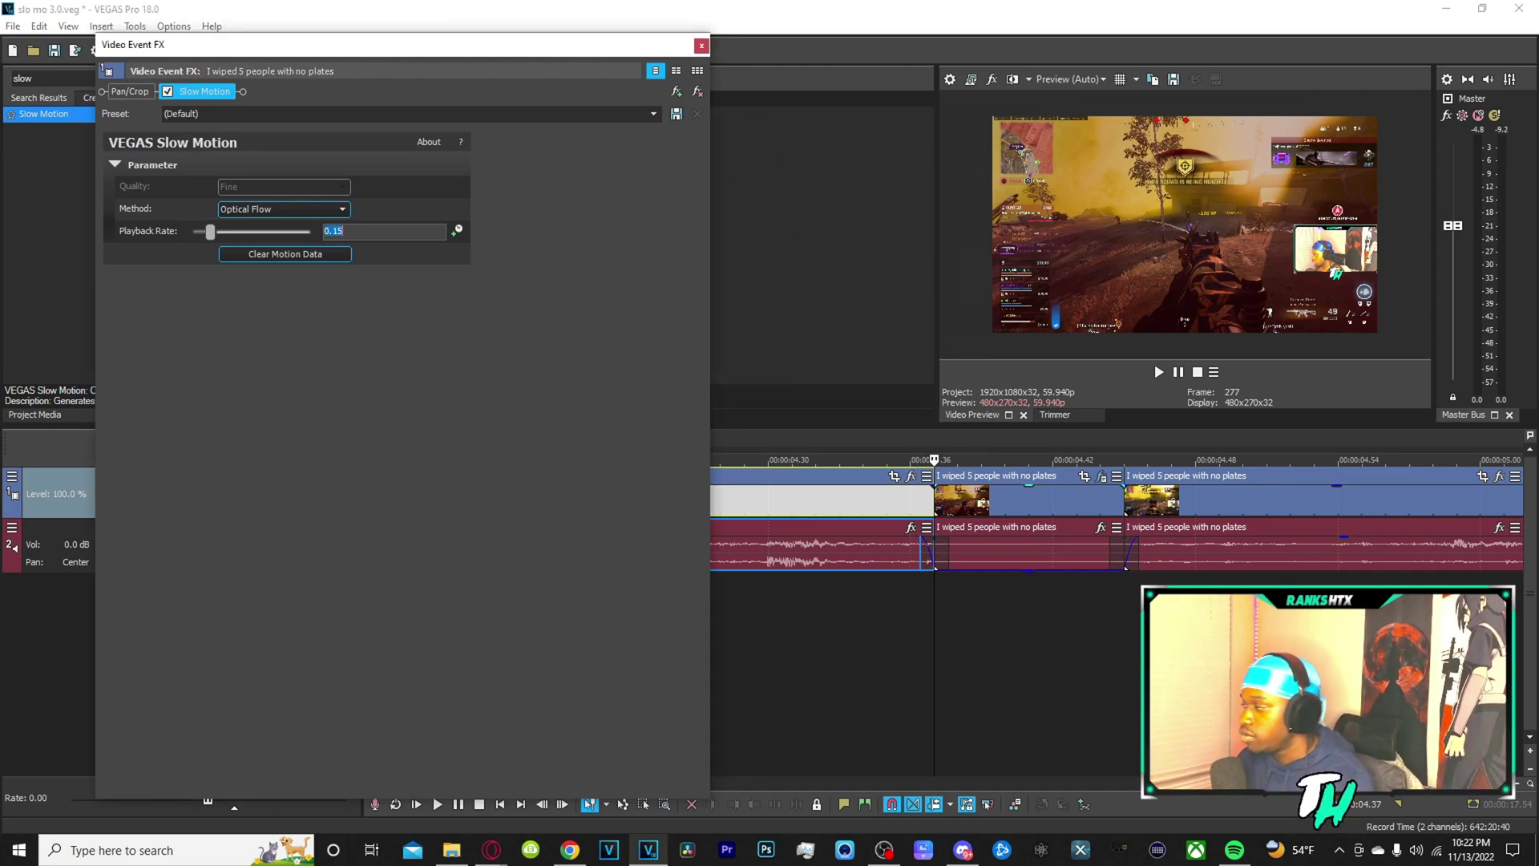
{"action": "left_click", "coordinate": [702, 47]}
{"action": "scroll", "coordinate": [1002, 501], "scroll_direction": "down", "scroll_amount": 3}
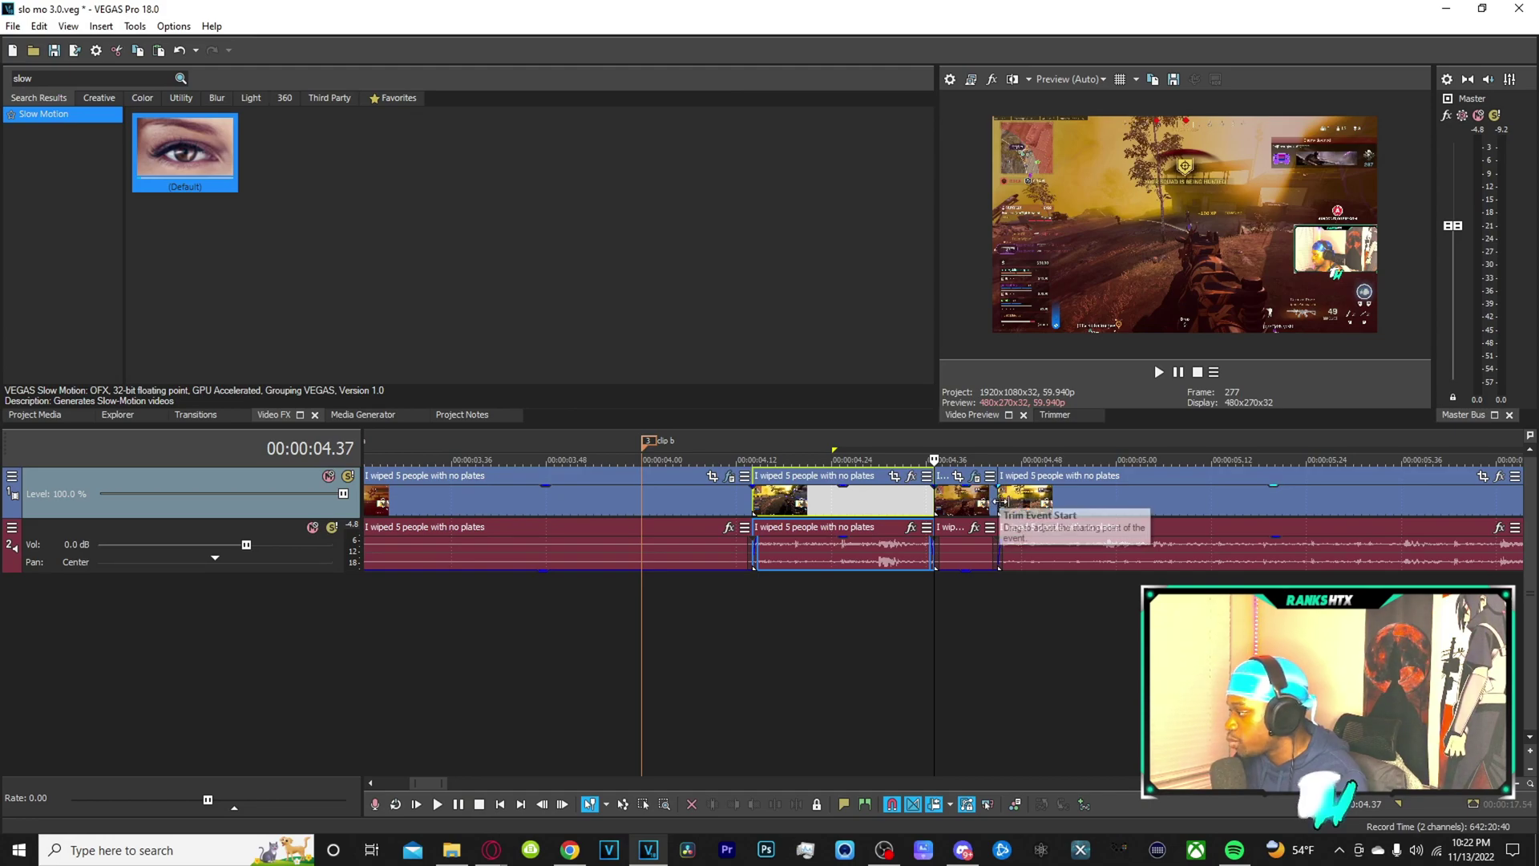
{"action": "left_click_drag", "start_coordinate": [1001, 501], "coordinate": [1084, 515]}
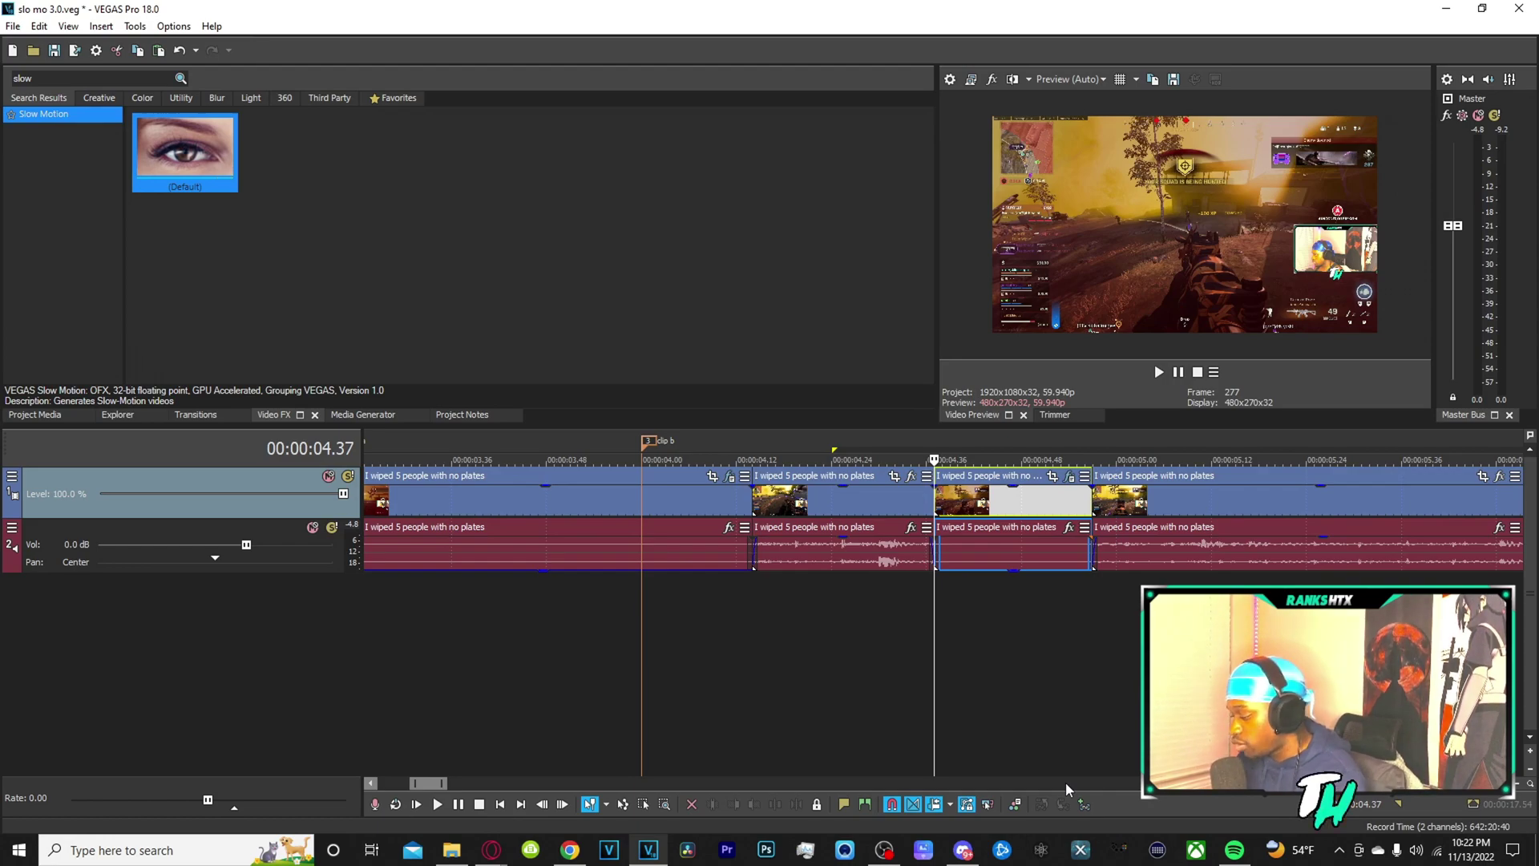
Extend the end of the last short slow-motion clip to about 00:00:05.08 and play it back from around 00:00:04.22
{"action": "key", "text": "space"}
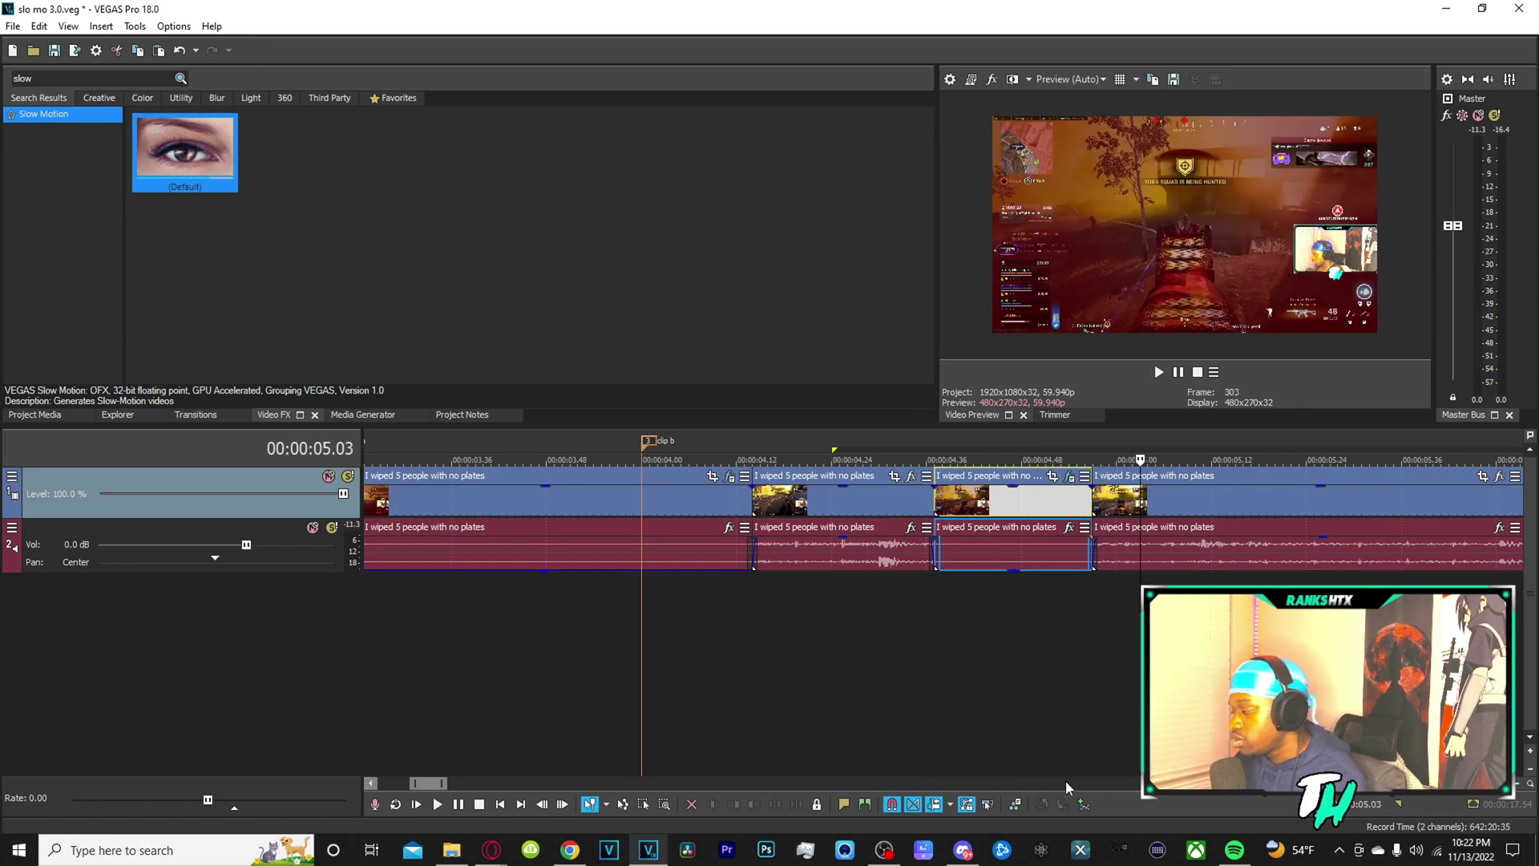
{"action": "left_click_drag", "start_coordinate": [1087, 497], "coordinate": [1172, 525]}
{"action": "left_click", "coordinate": [818, 660]}
{"action": "key", "text": "space"}
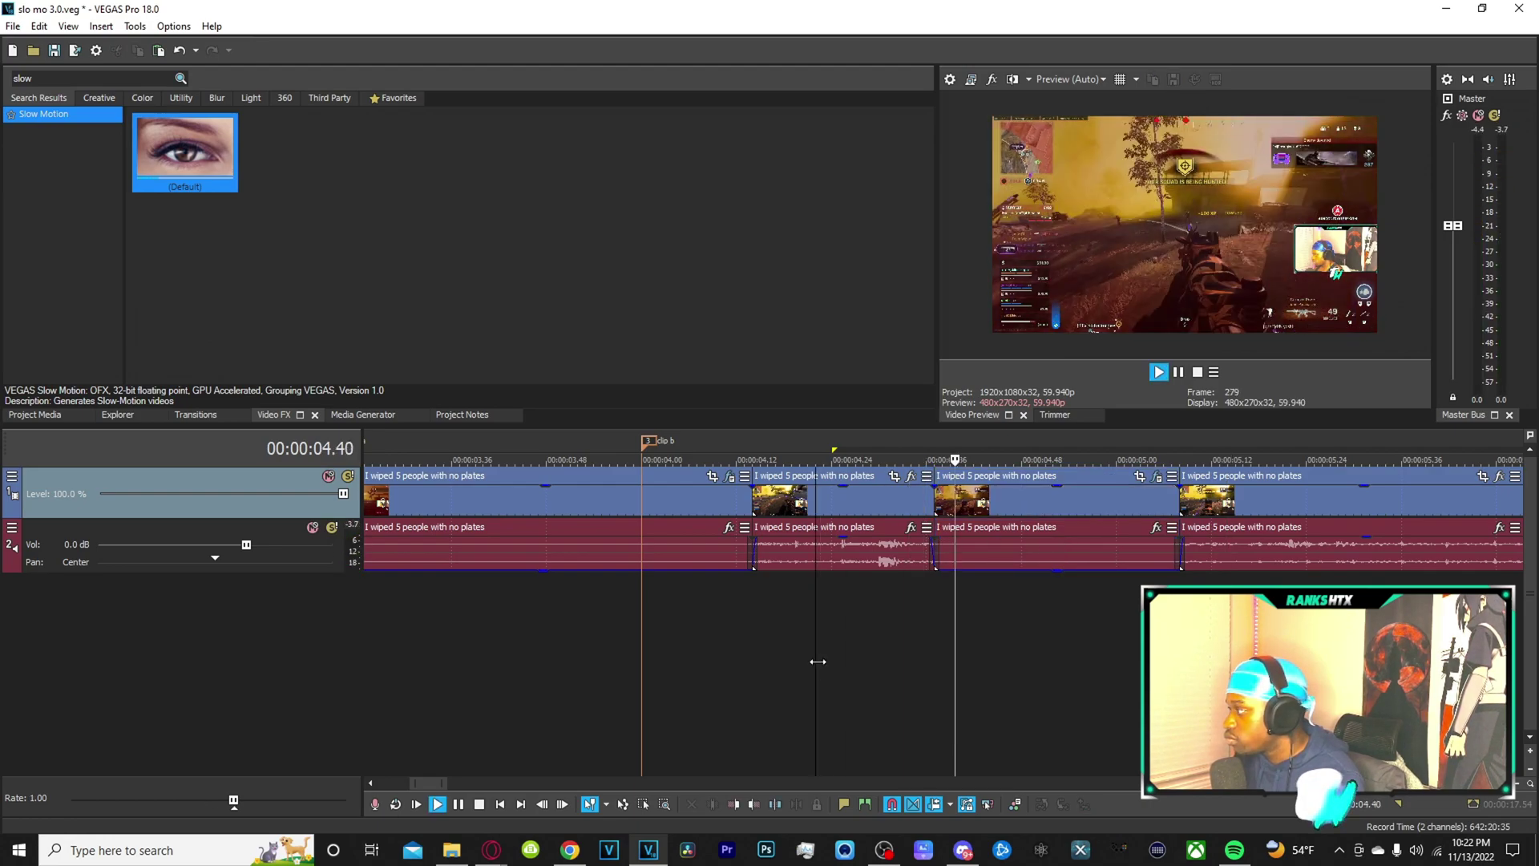
{"action": "key", "text": "space"}
{"action": "left_click", "coordinate": [928, 513]}
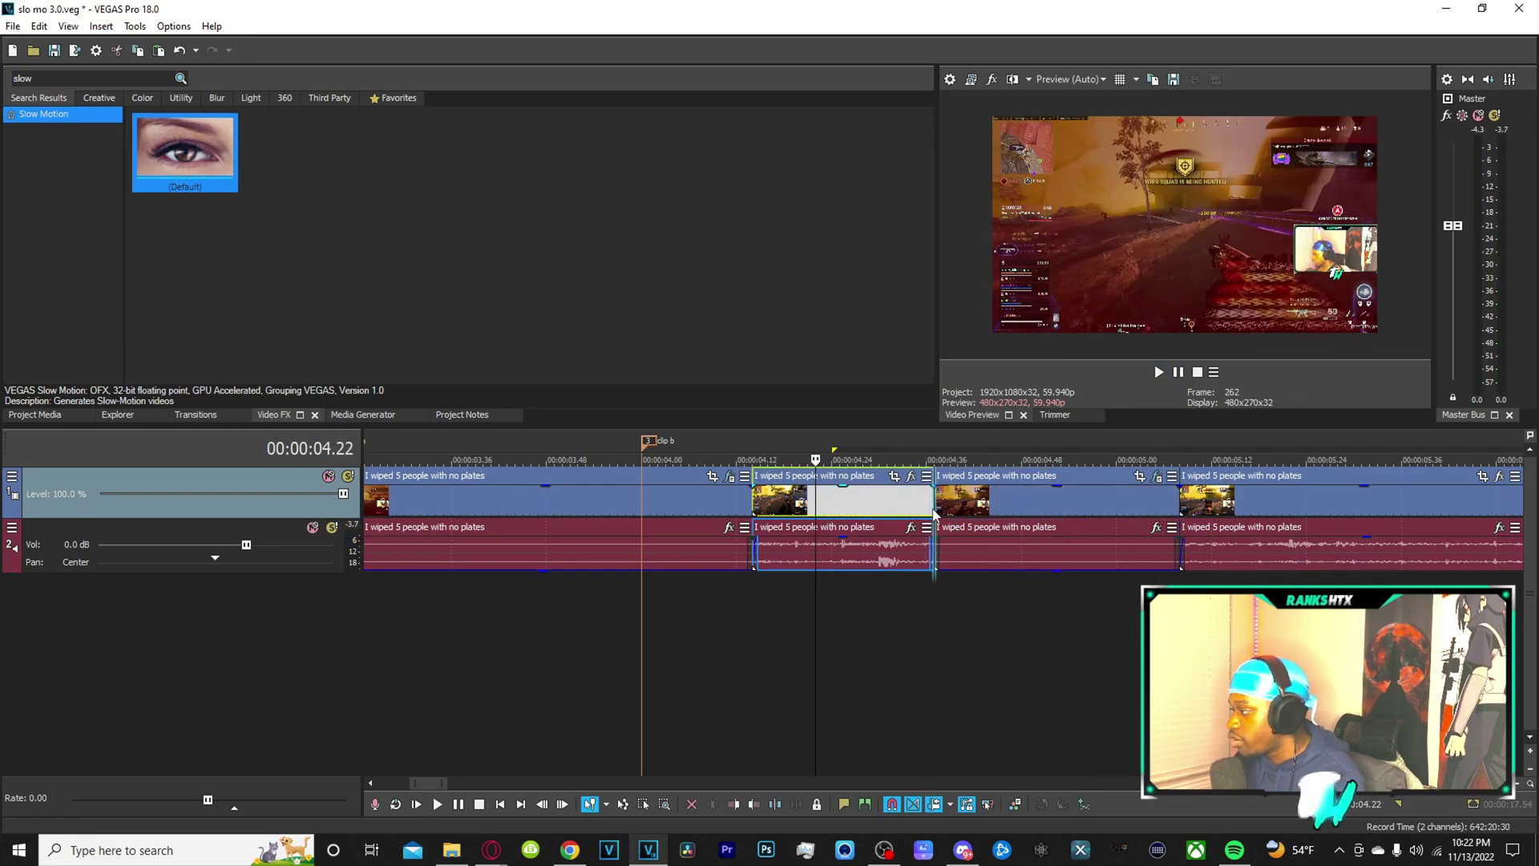
{"action": "key", "text": "space"}
{"action": "key", "text": "space"}
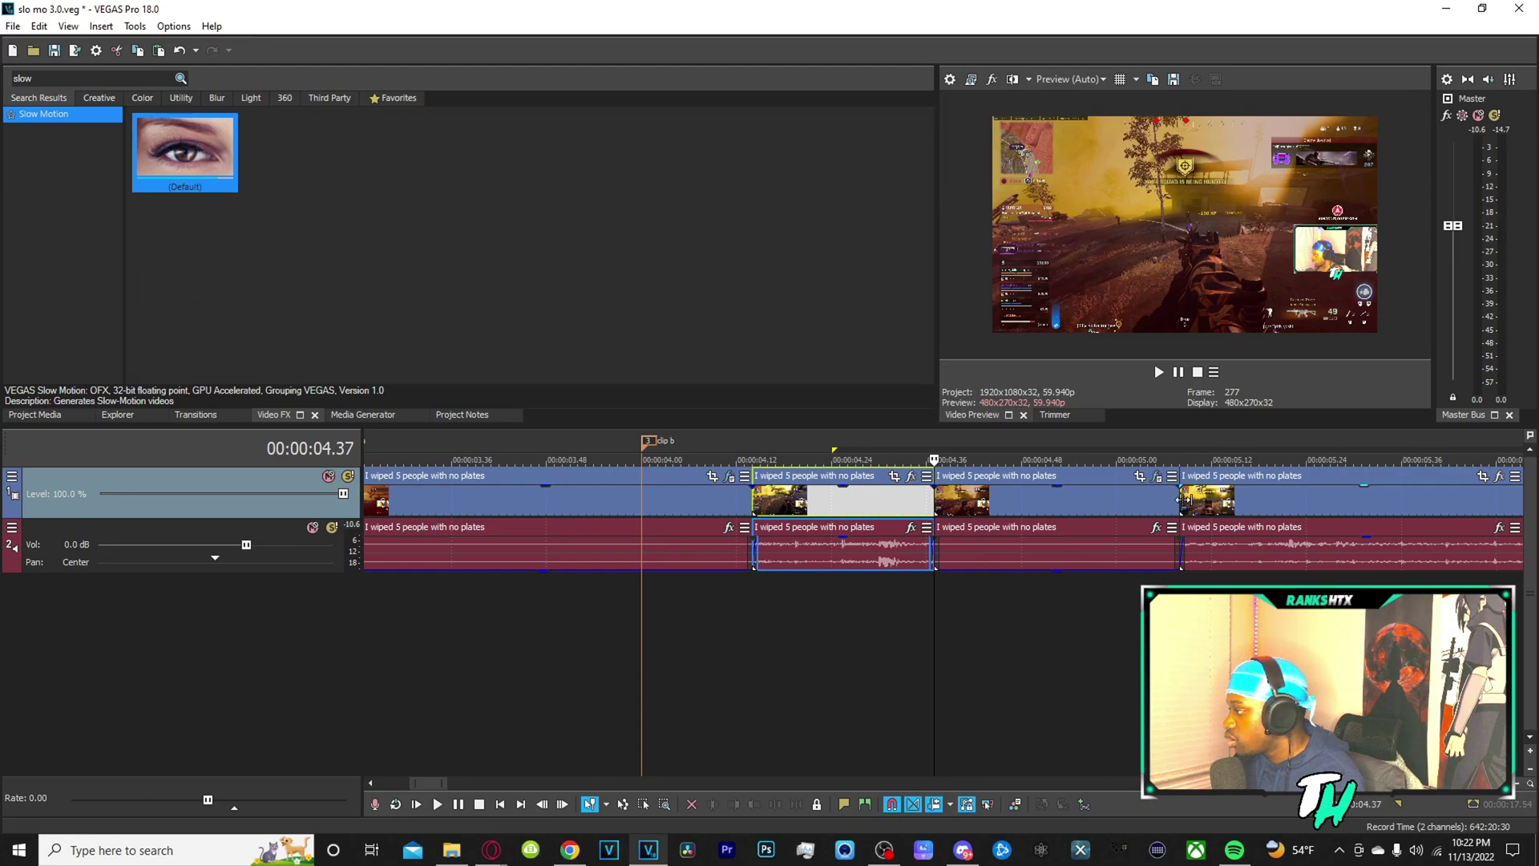
Lengthen the last short slow-motion clip in two small increments to about 00:00:05.14, replaying it from its start after each
{"action": "left_click_drag", "start_coordinate": [1172, 497], "coordinate": [1204, 504]}
{"action": "key", "text": "space"}
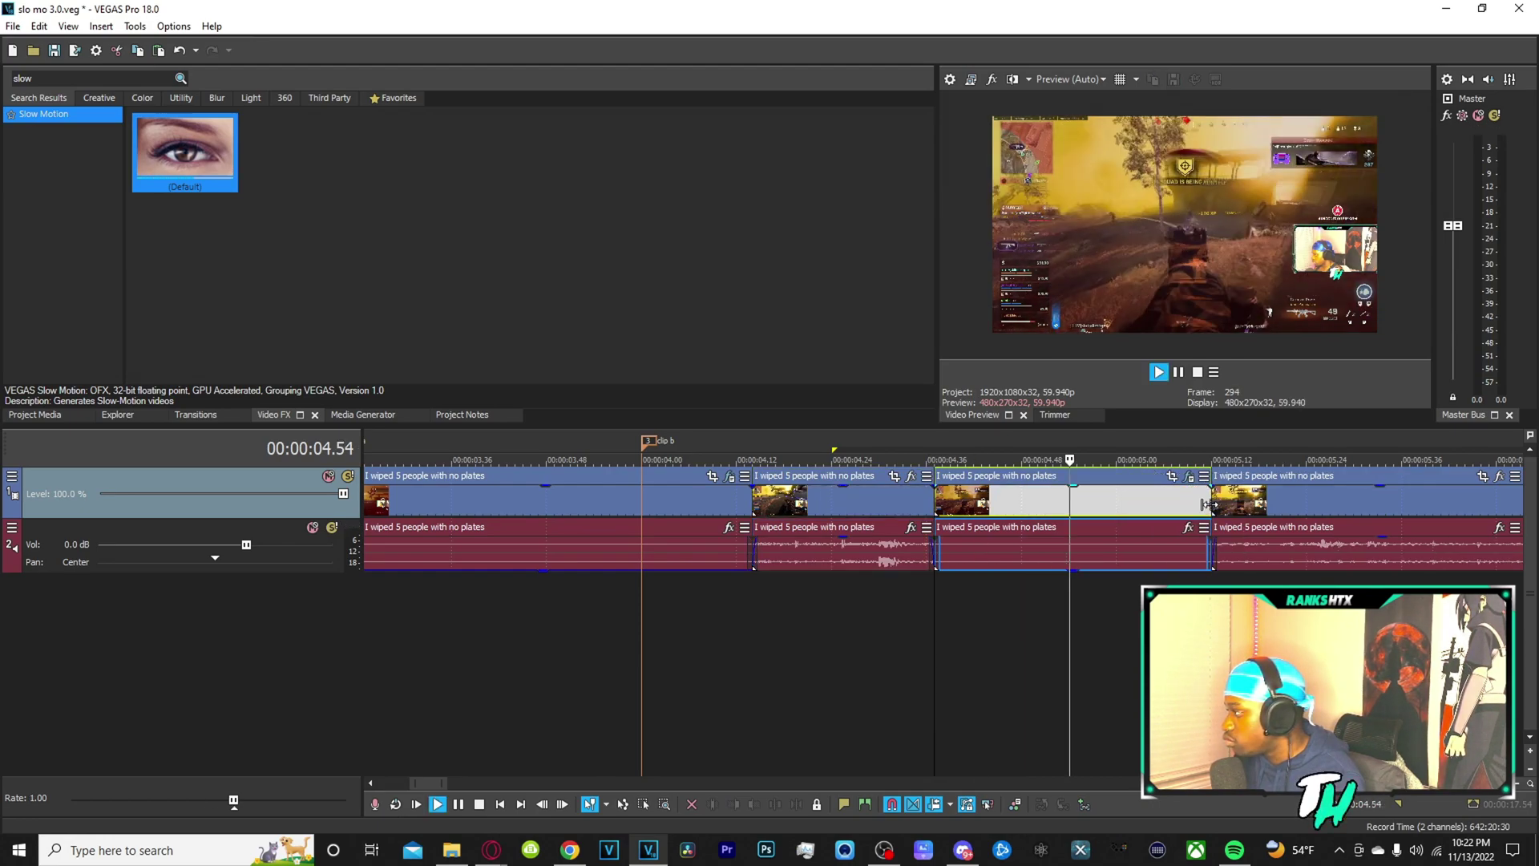
{"action": "key", "text": "space"}
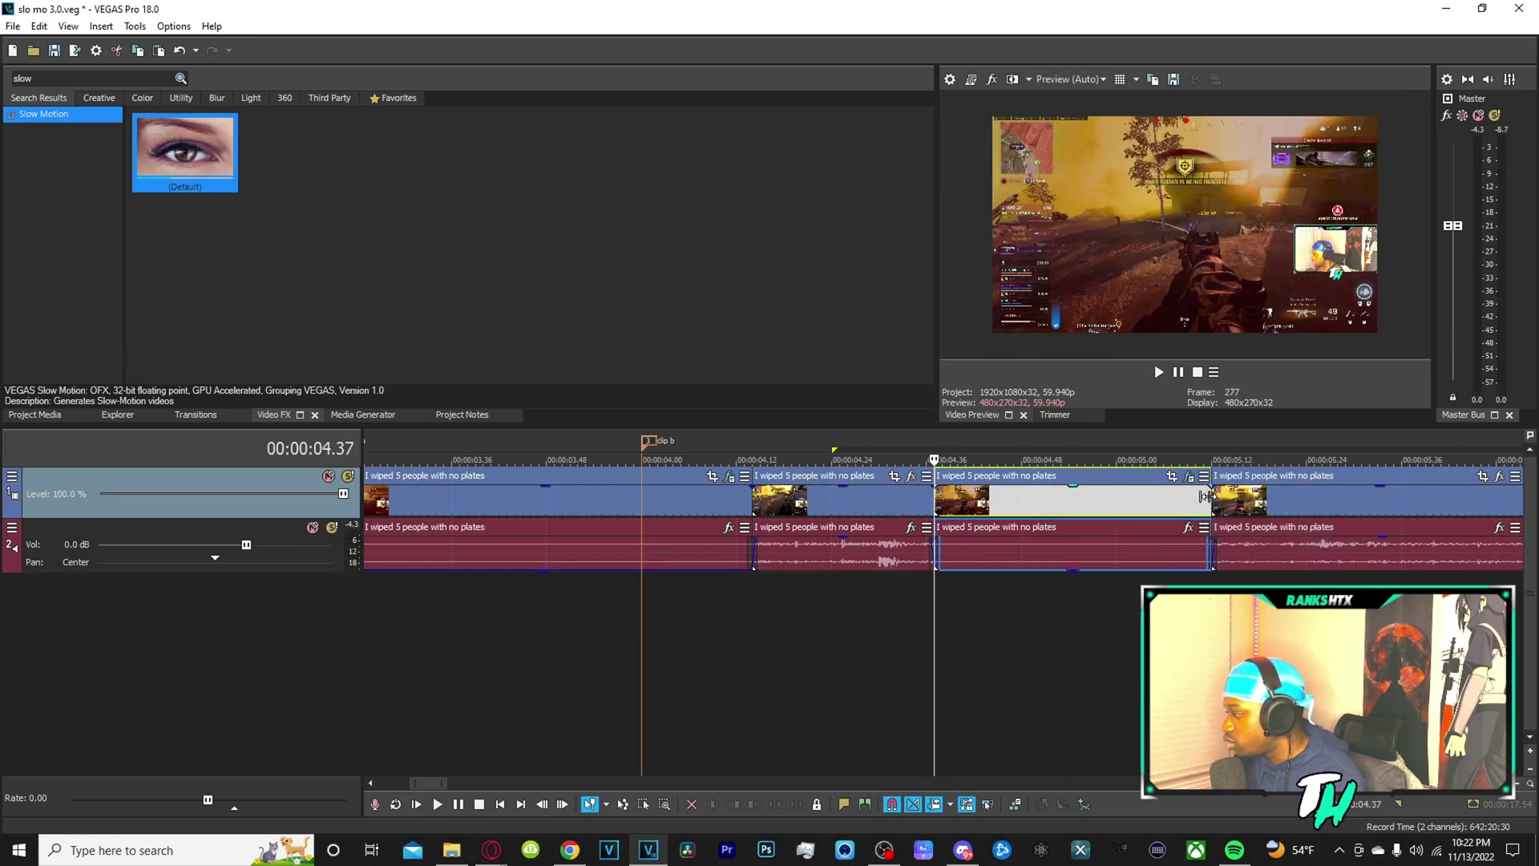
{"action": "left_click_drag", "start_coordinate": [1207, 497], "coordinate": [1225, 500]}
{"action": "key", "text": "space"}
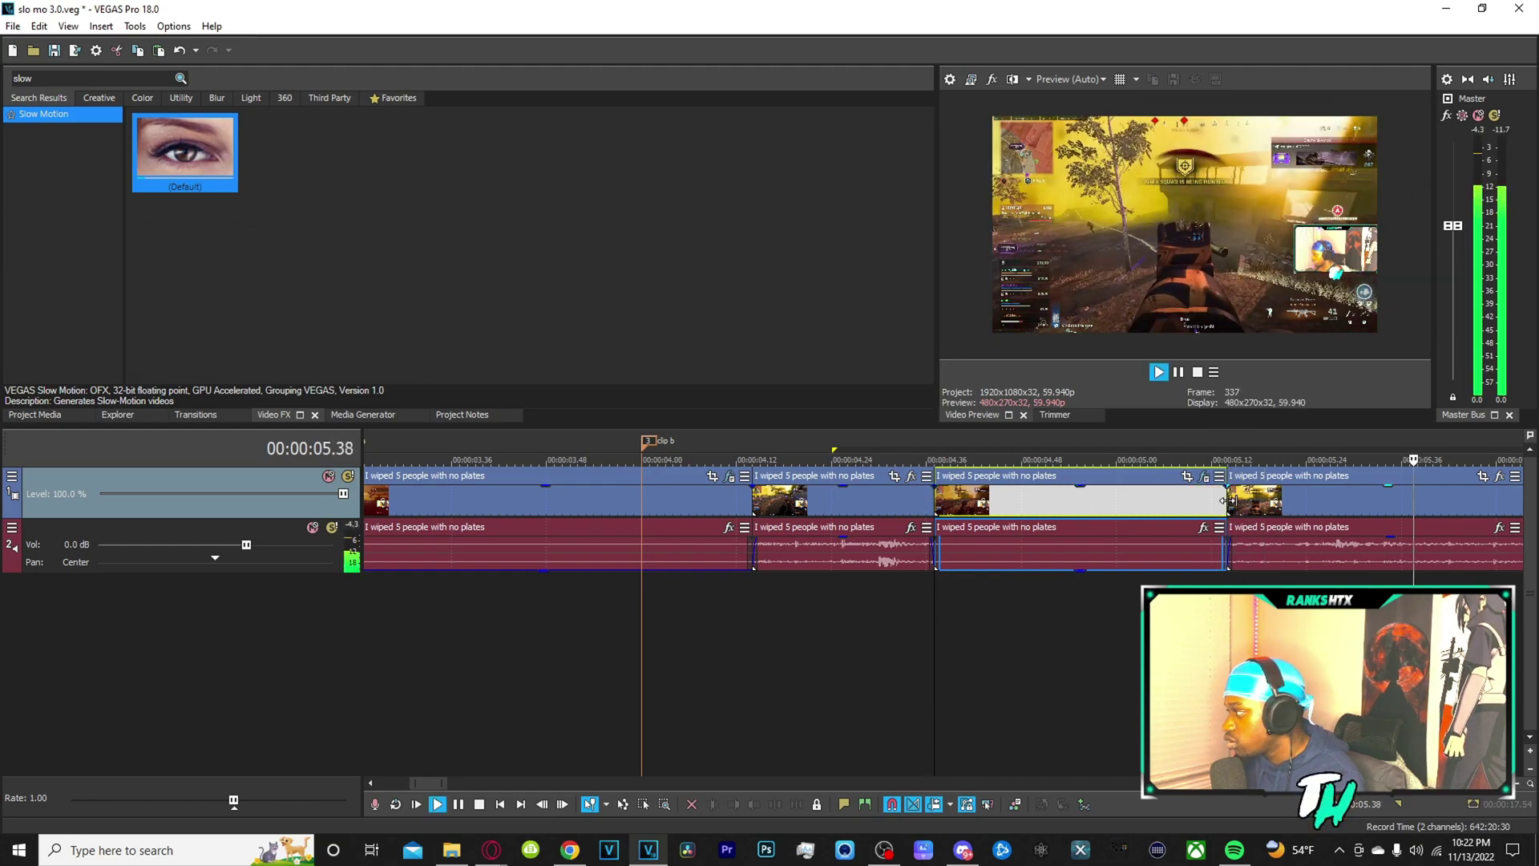
{"action": "key", "text": "space"}
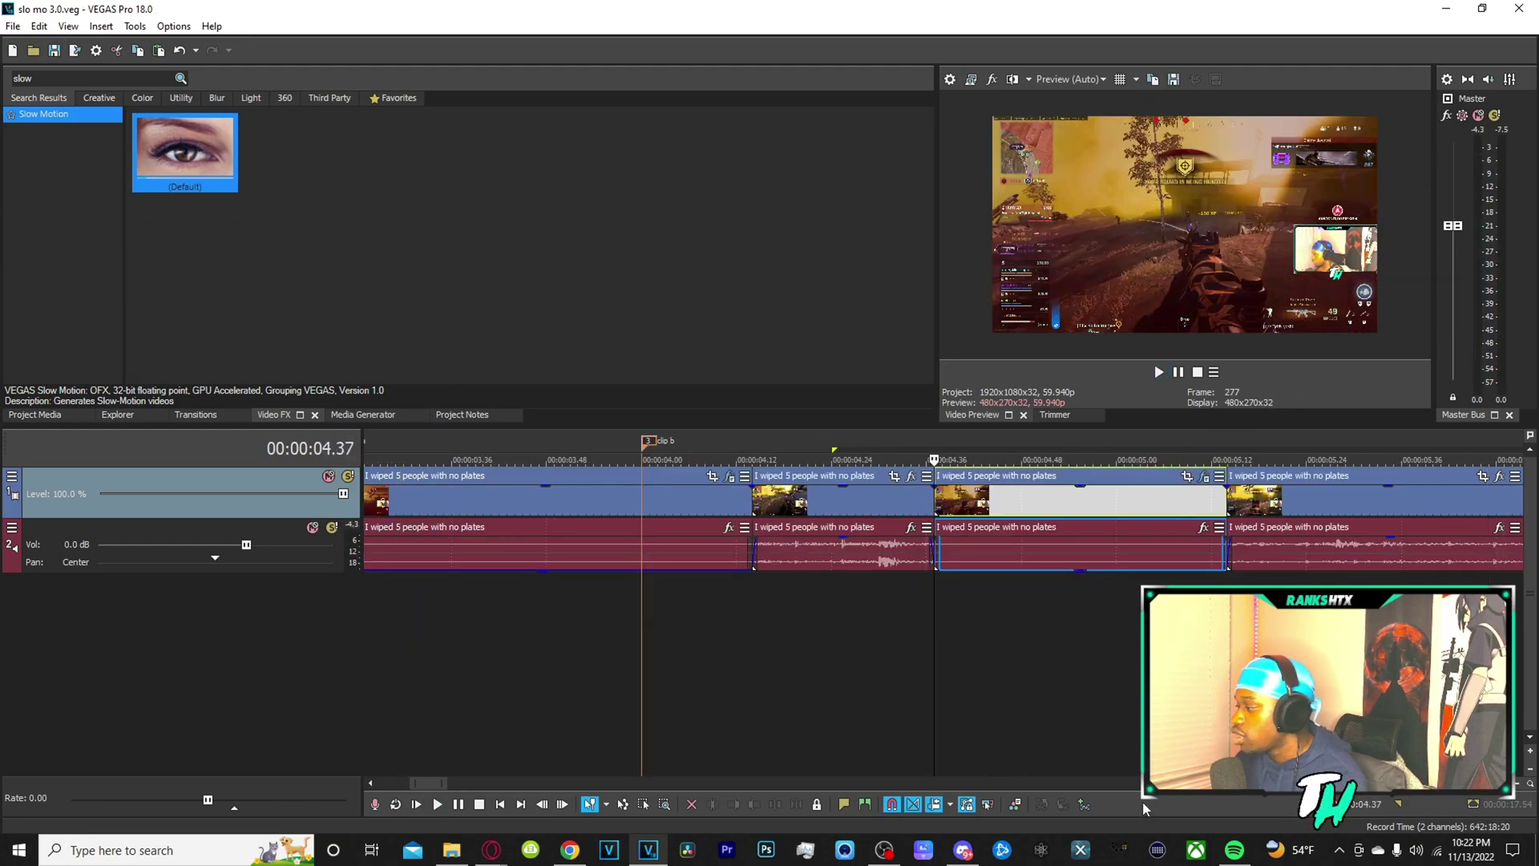
Play the sequence from 00:00:03.08, just before the clip a marker, through both slow-motion clips
{"action": "scroll", "coordinate": [800, 681], "scroll_direction": "down", "scroll_amount": 3}
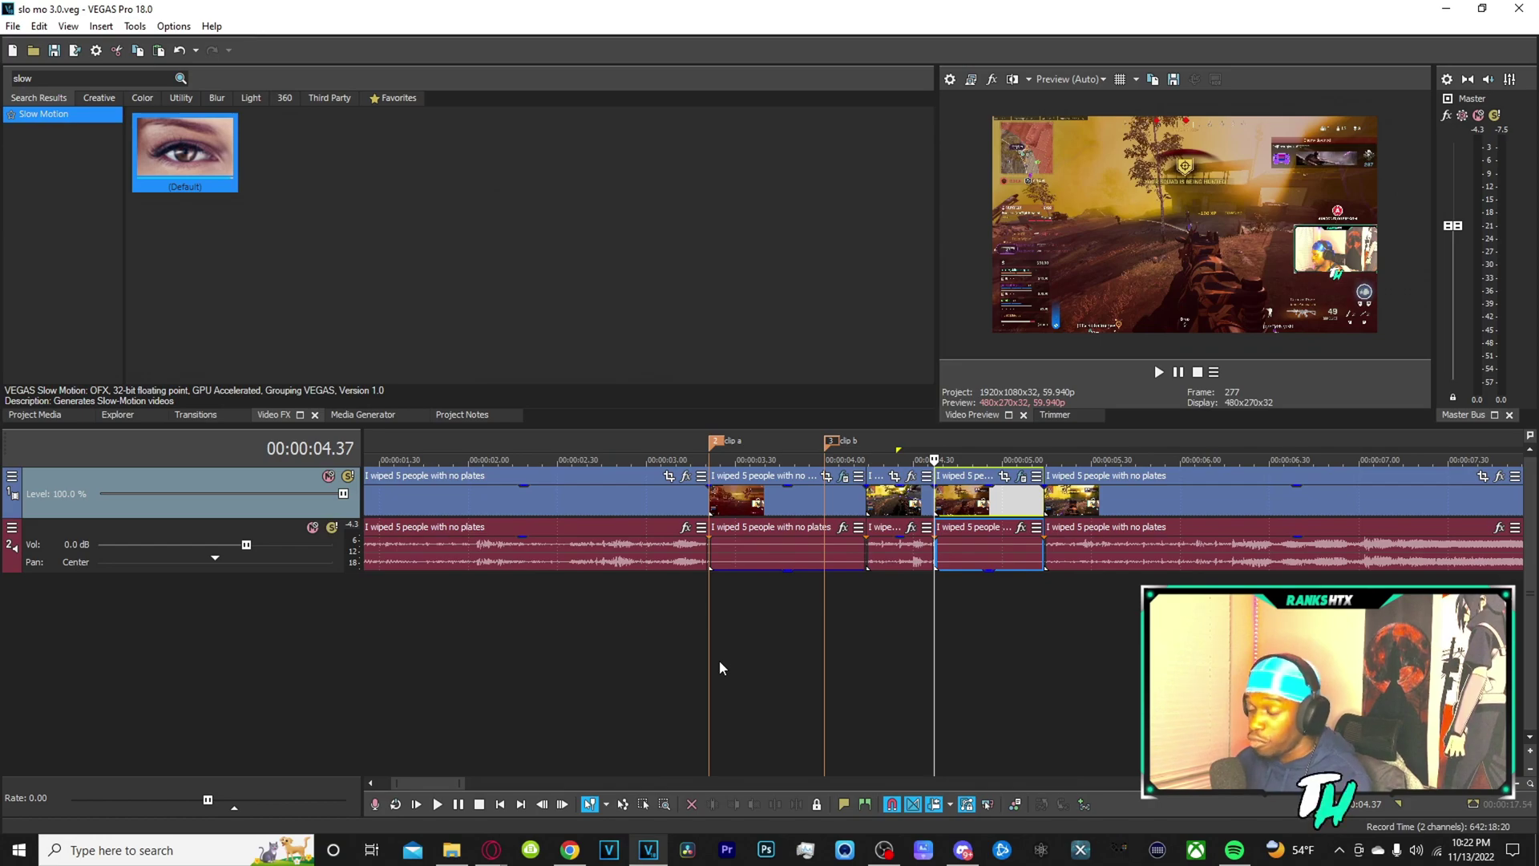
{"action": "left_click", "coordinate": [670, 639]}
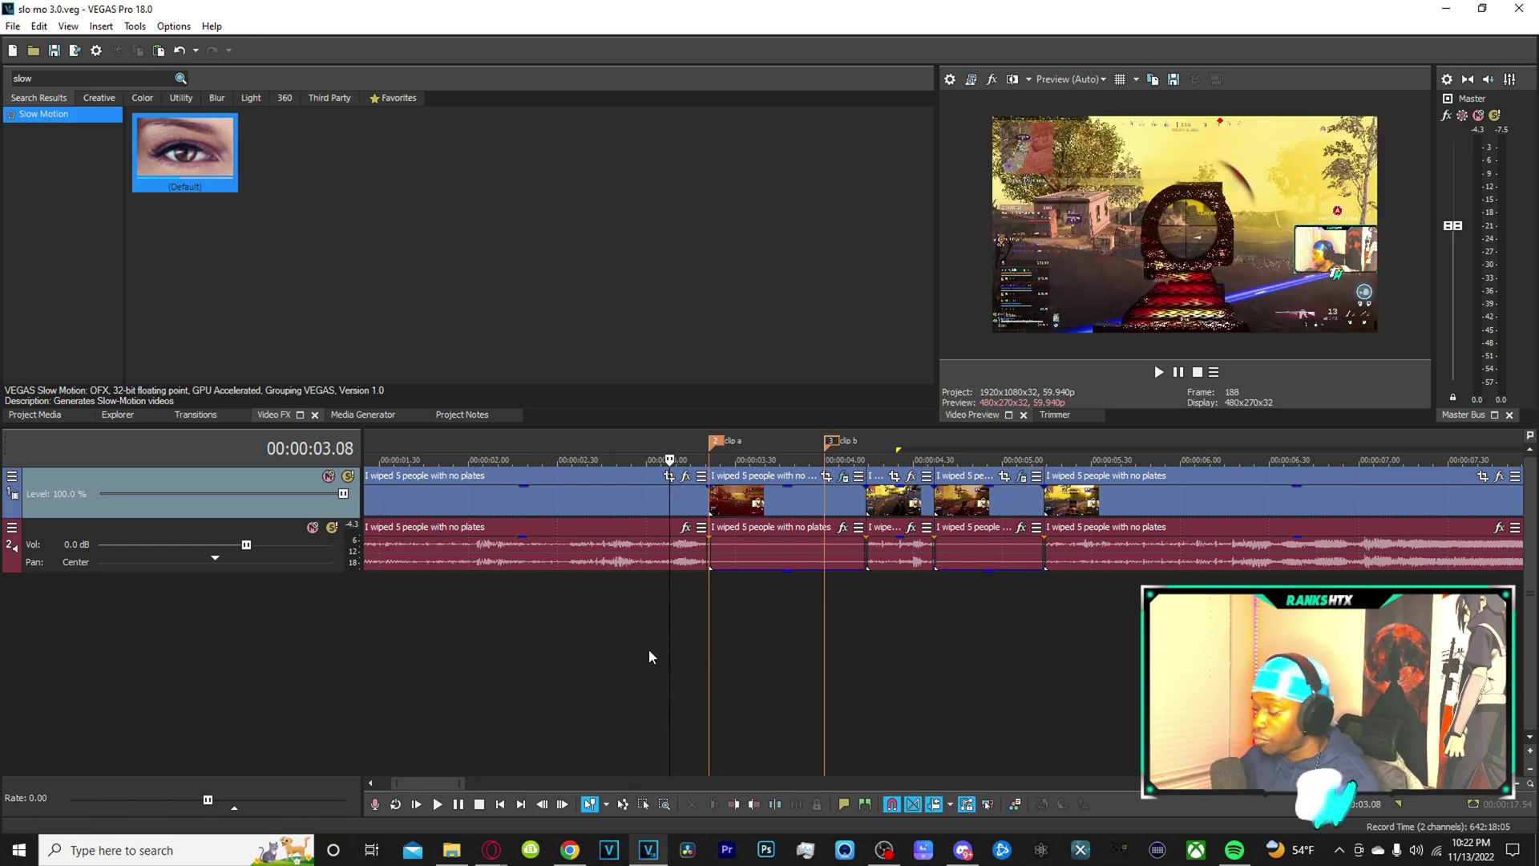
{"action": "key", "text": "space"}
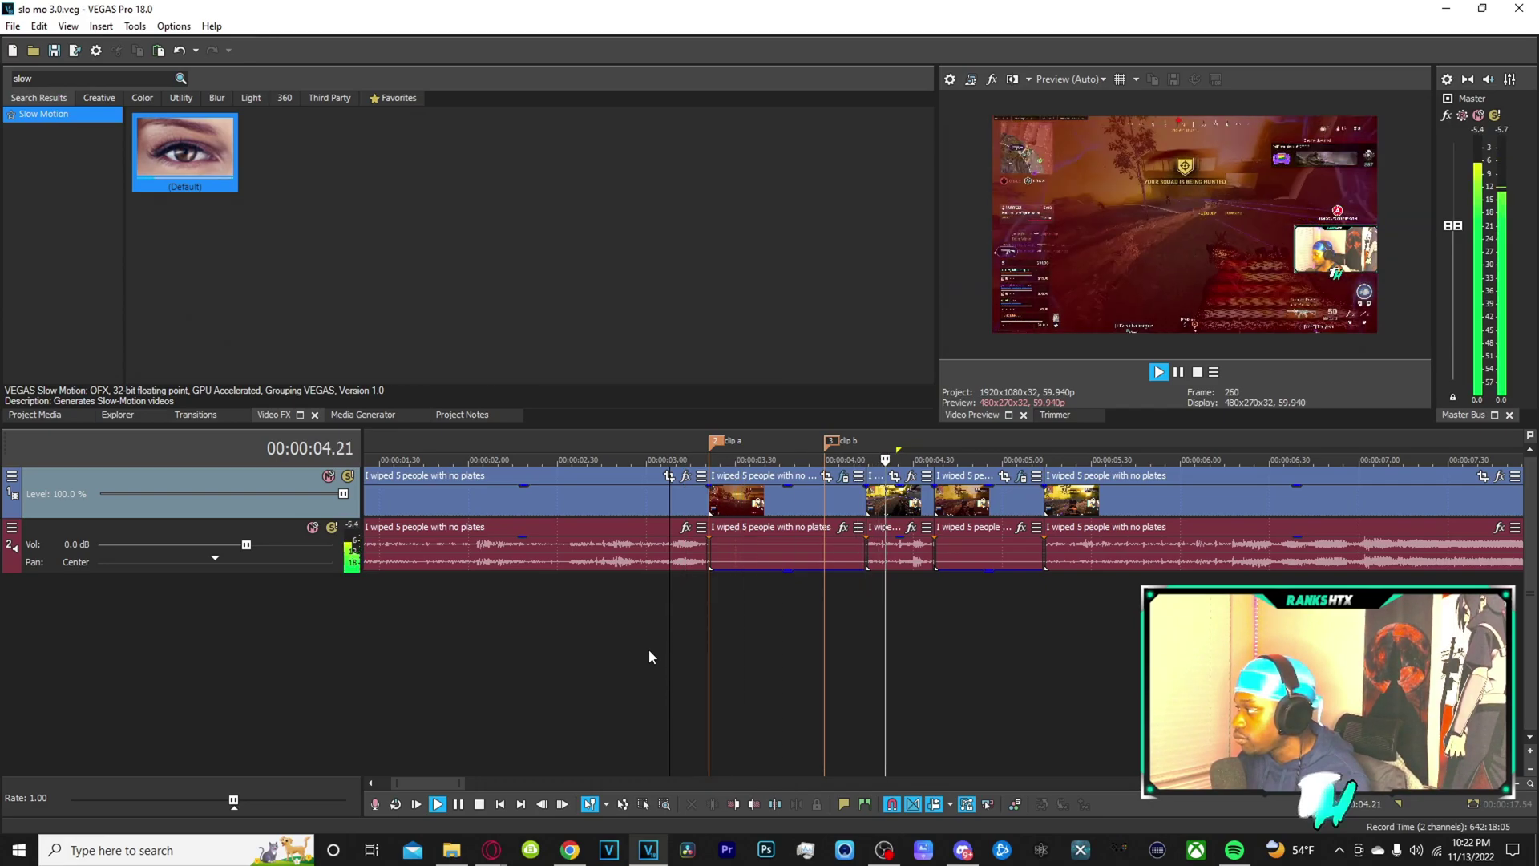
{"action": "key", "text": "space"}
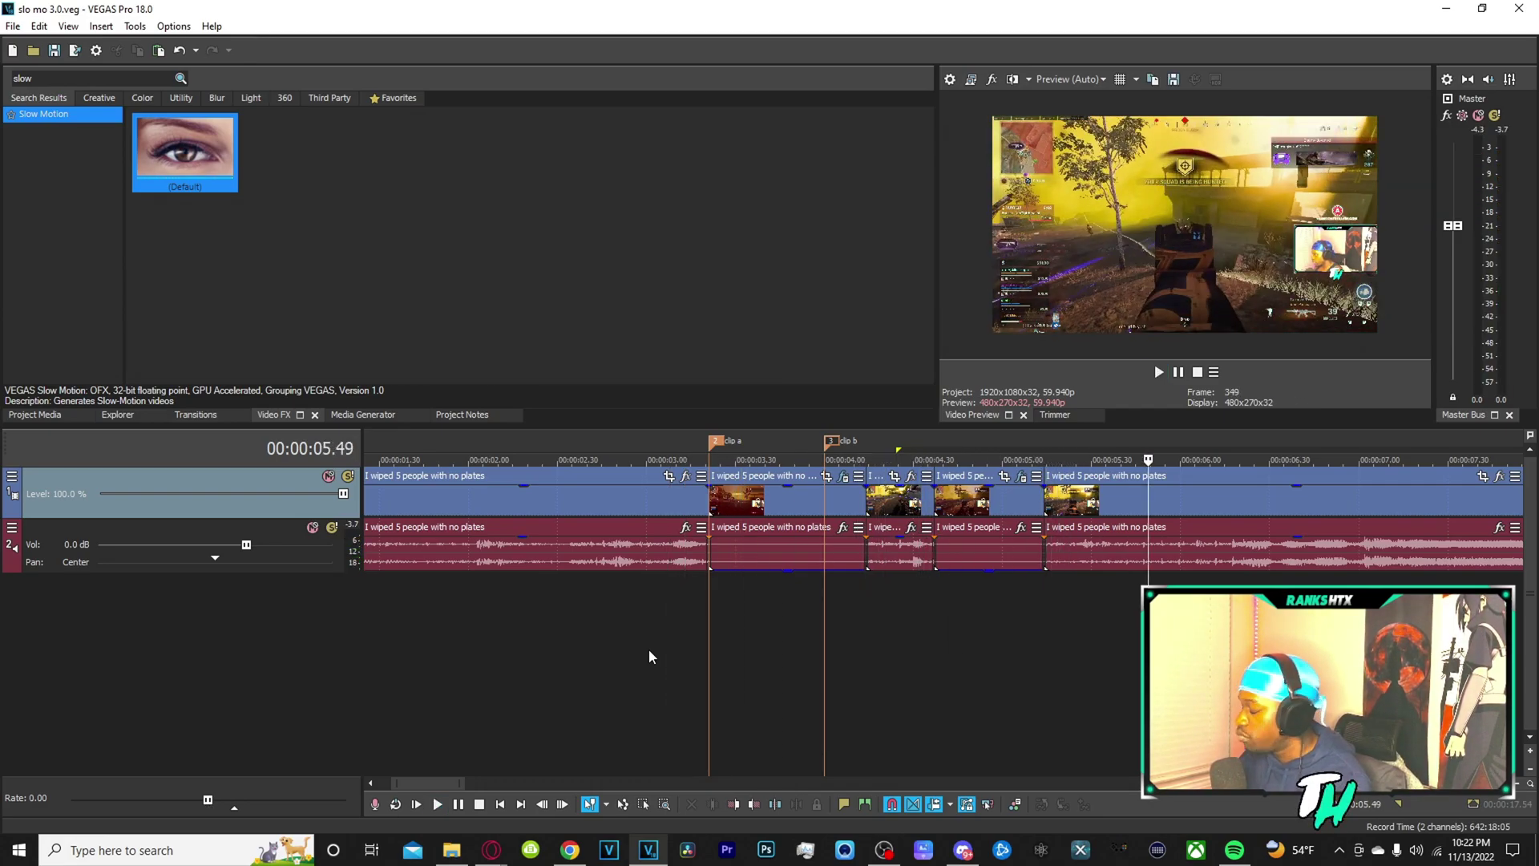